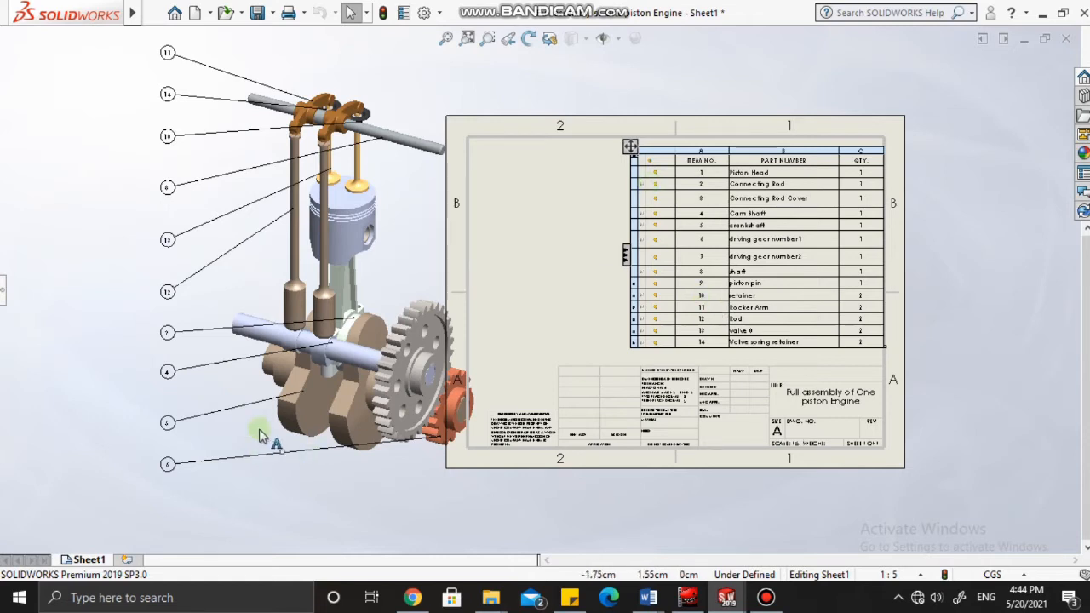
Hide the cam shaft component in the engine assembly's drawing view.
mouse_move(702, 199)
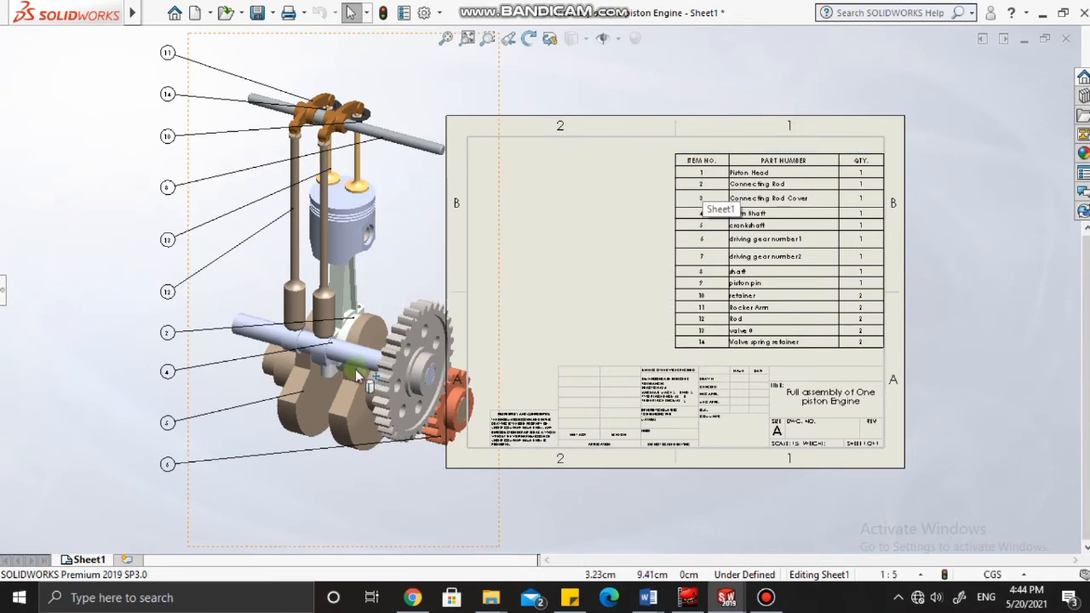
scroll(388, 343, down, 5)
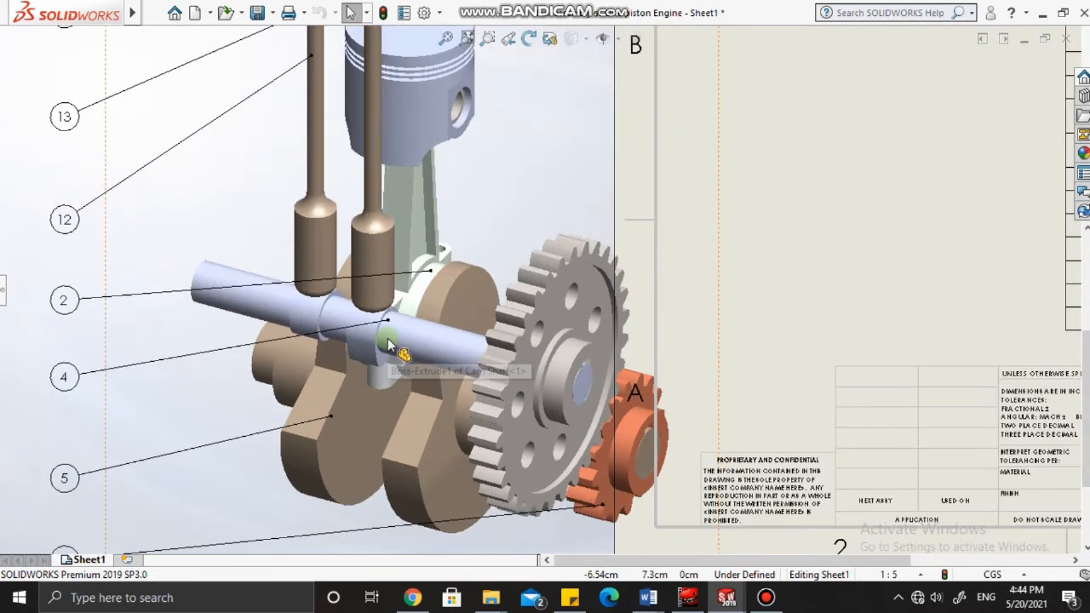
click(437, 345)
right_click(437, 345)
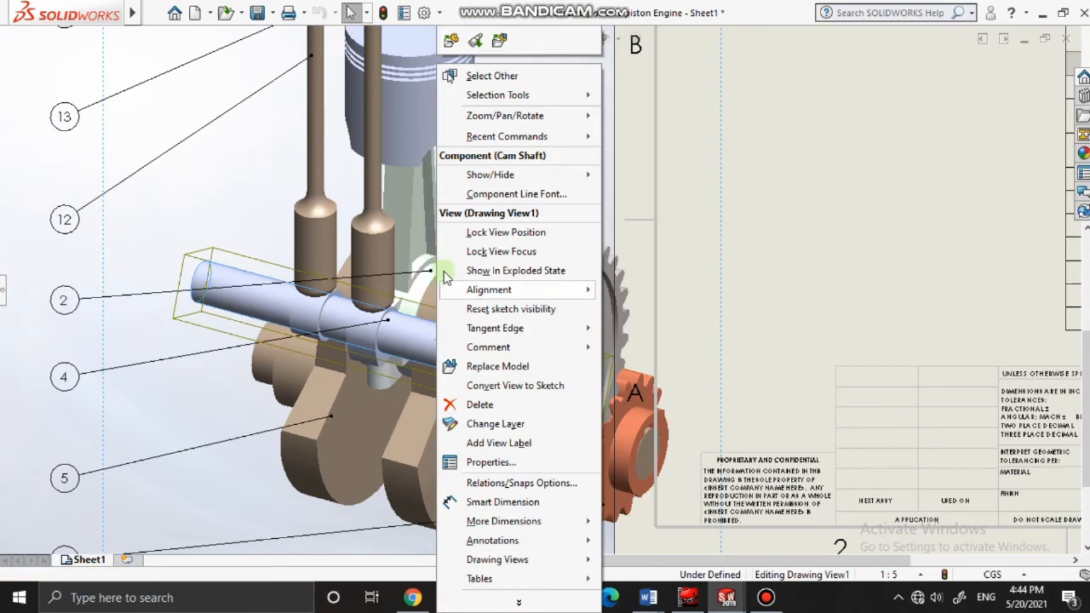
mouse_move(508, 181)
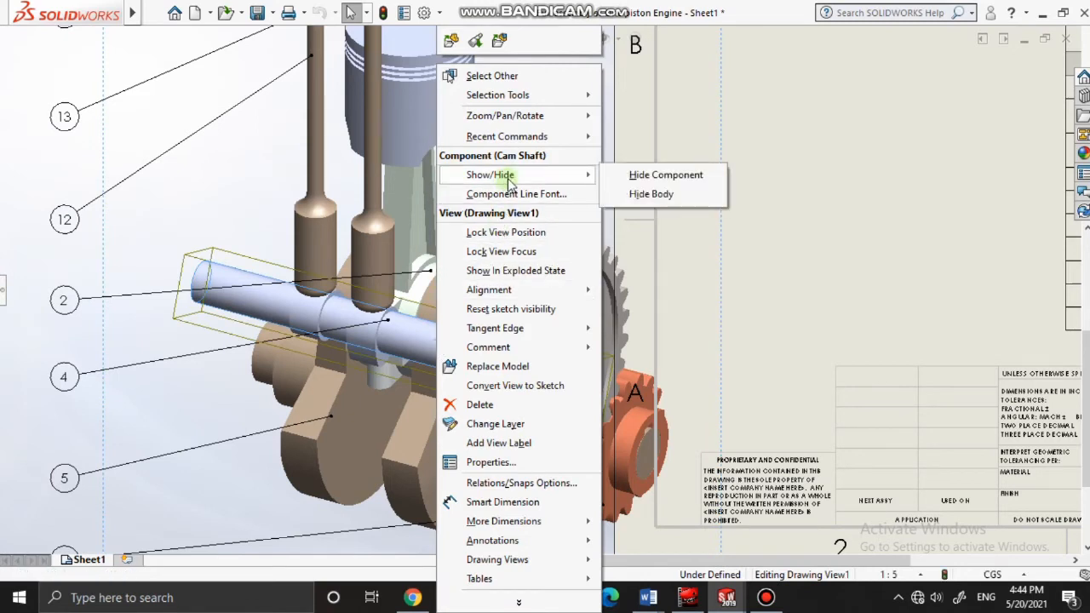
click(664, 174)
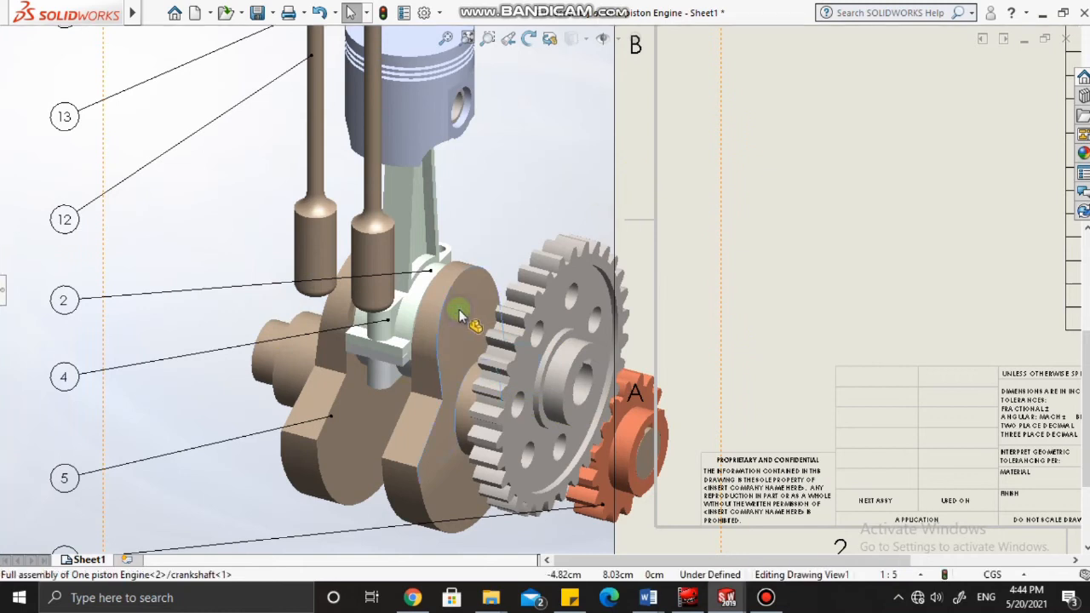
Hide the crankshaft component in the engine assembly's drawing view.
right_click(461, 311)
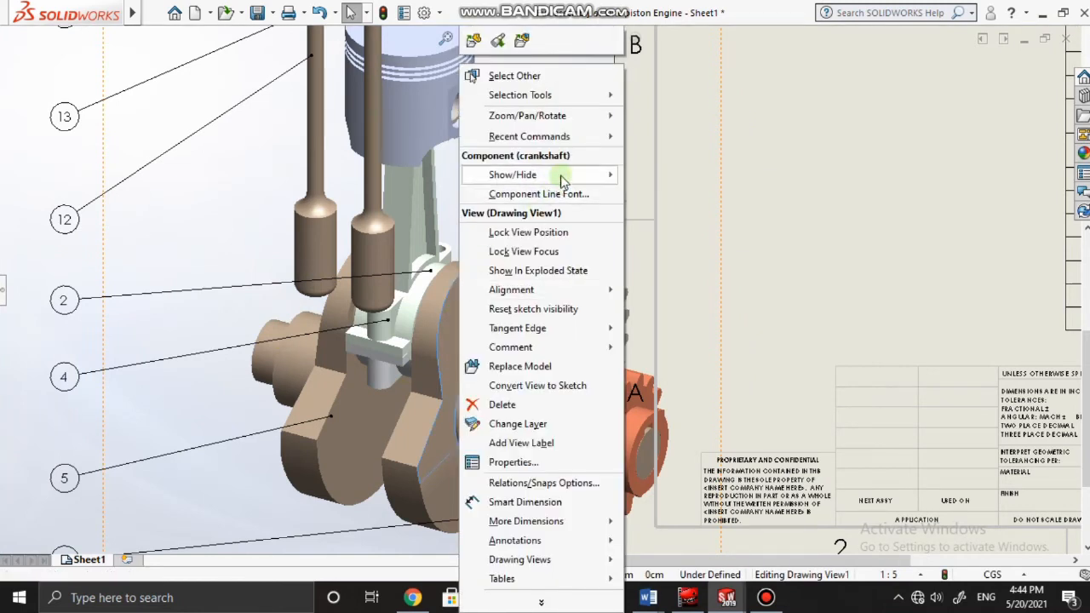
mouse_move(559, 176)
click(662, 173)
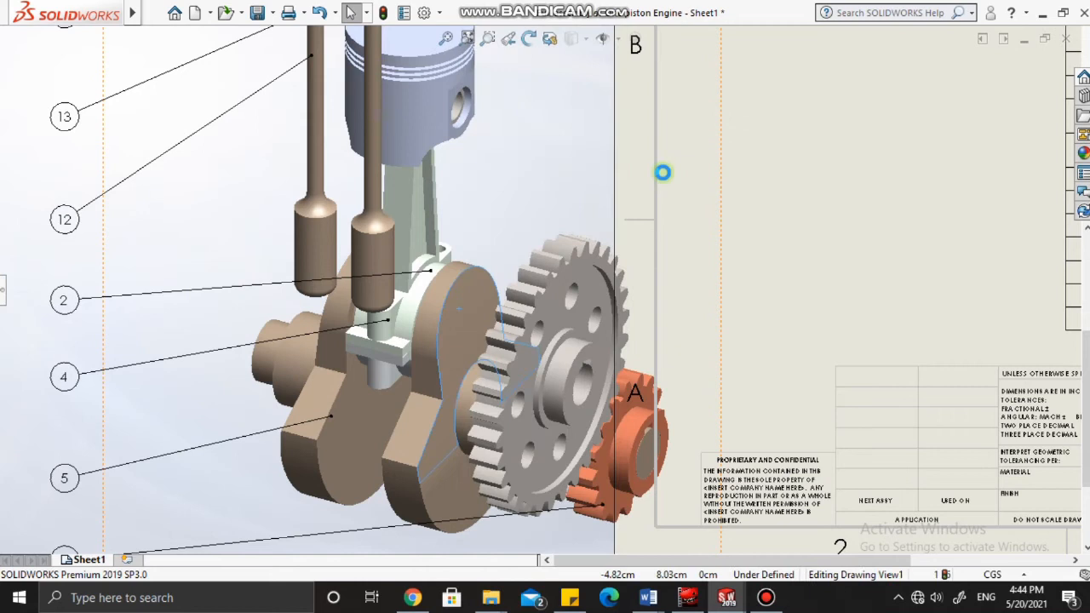
scroll(423, 389, down, 2)
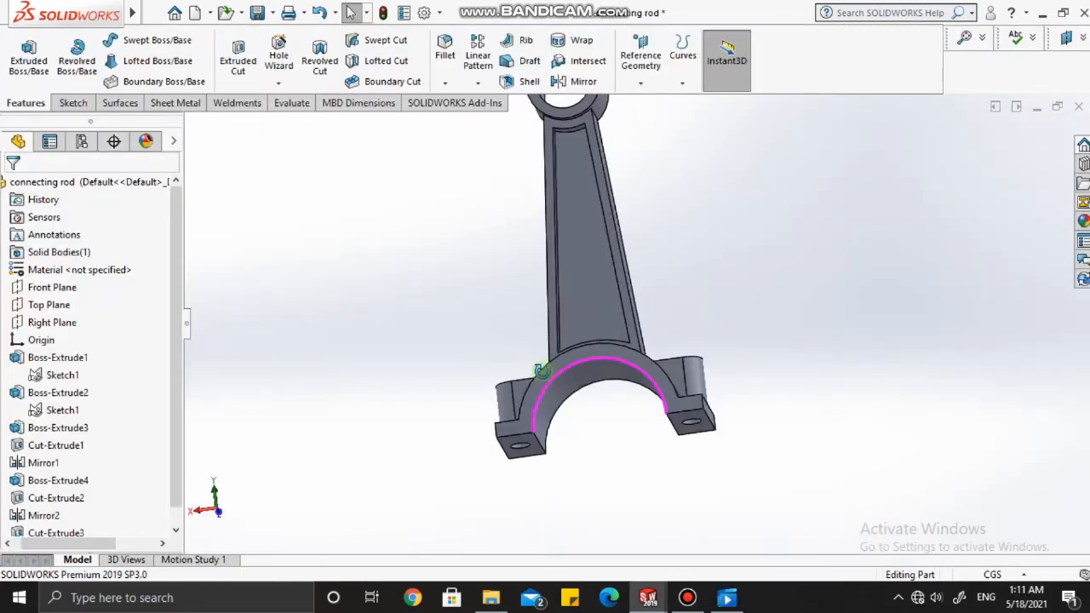
Examine the connecting rod's semicircular lower end and its two bolt lugs.
mouse_move(531, 370)
middle_down()
mouse_move(554, 418)
mouse_move(524, 468)
middle_up()
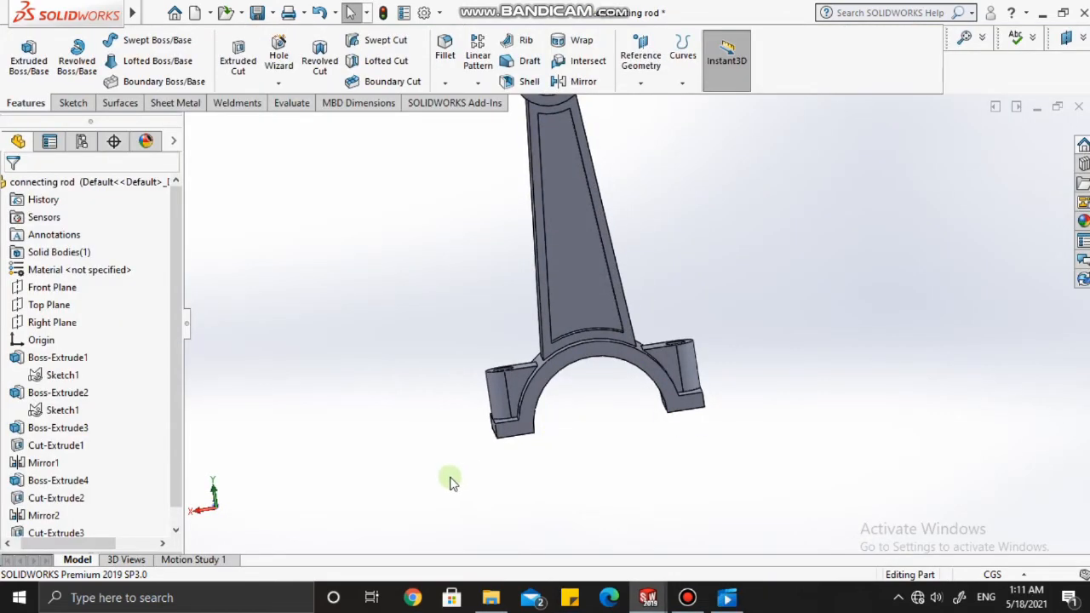
drag(492, 431, 805, 487)
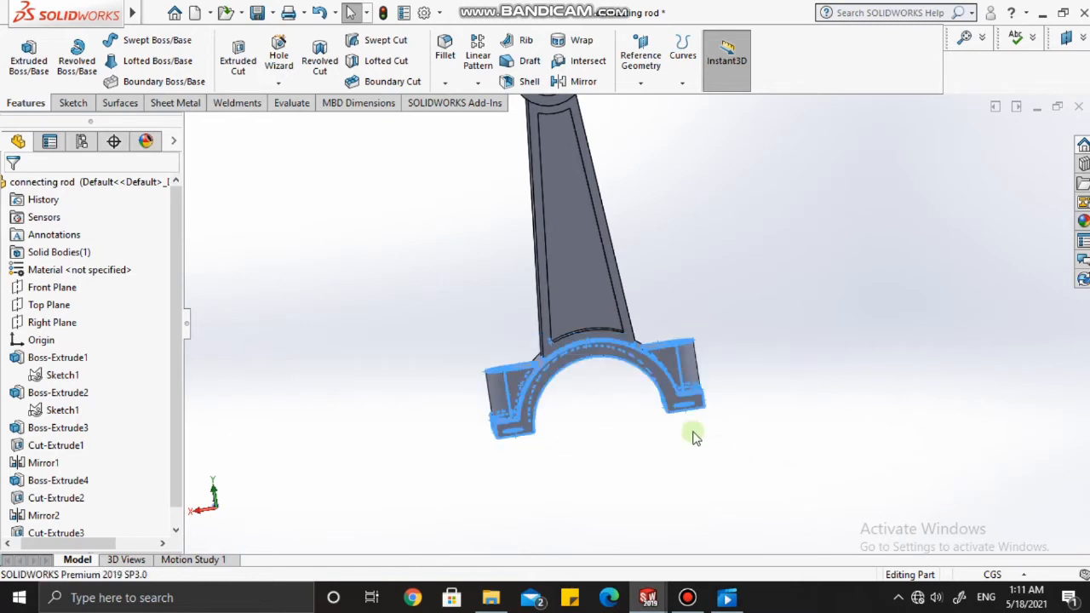
click(704, 318)
middle_drag(703, 318, 681, 330)
scroll(682, 330, up, 3)
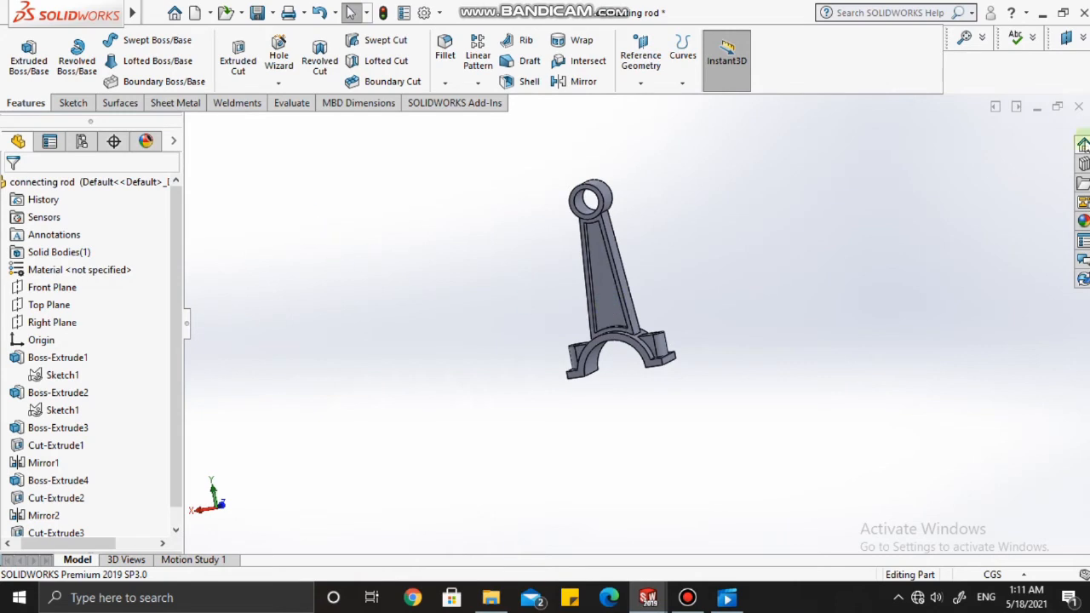
Minimize the connecting rod document and create a new part document.
click(1037, 107)
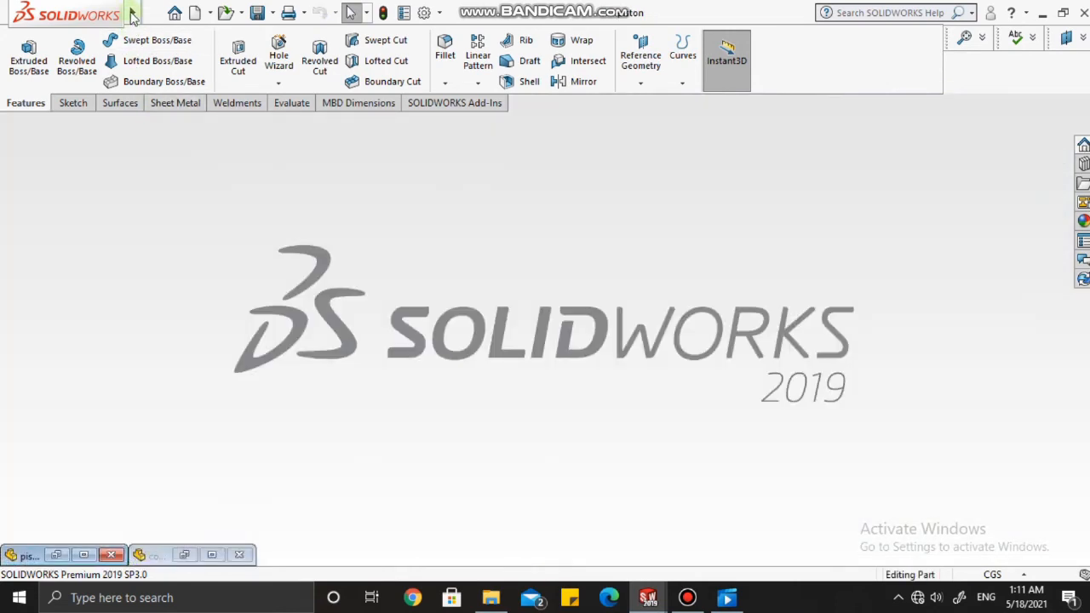
click(154, 13)
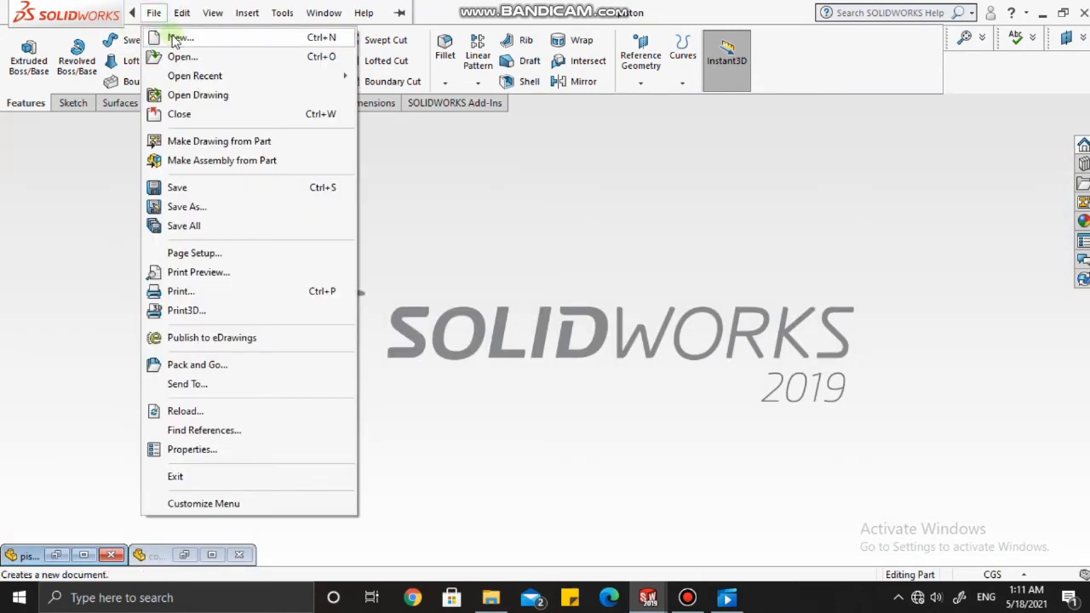
click(173, 38)
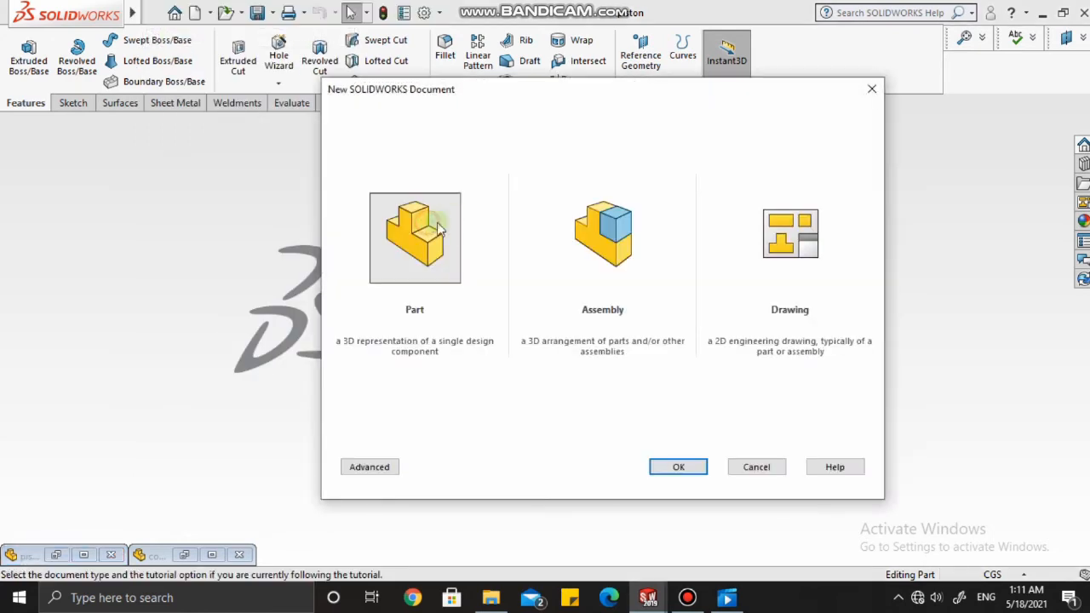
click(681, 462)
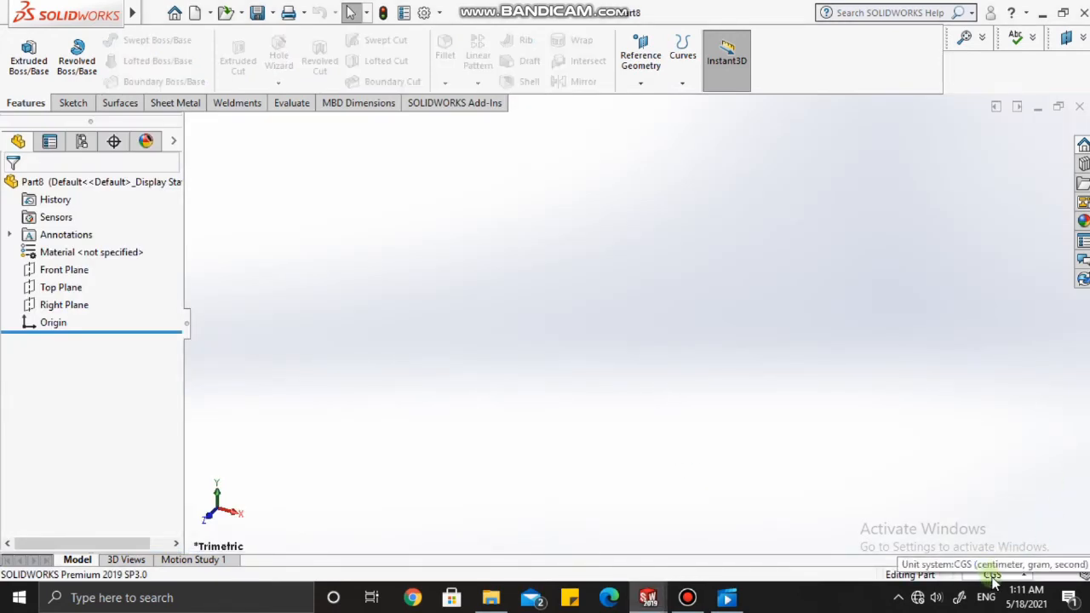
Sketch a circle about 13 cm in diameter on the Front Plane, centred on the origin.
click(60, 271)
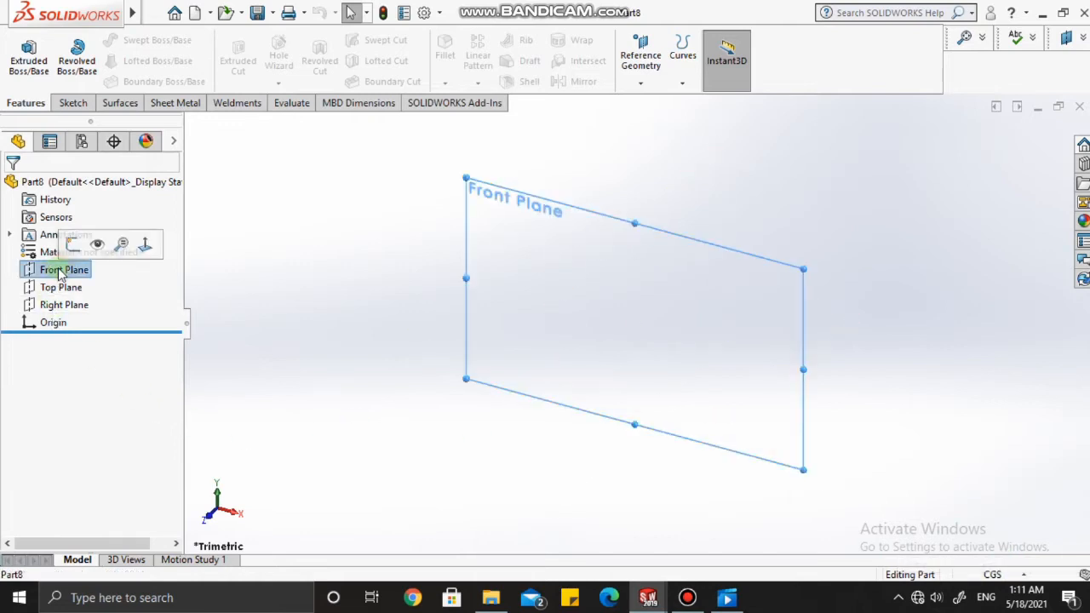
click(142, 245)
click(73, 103)
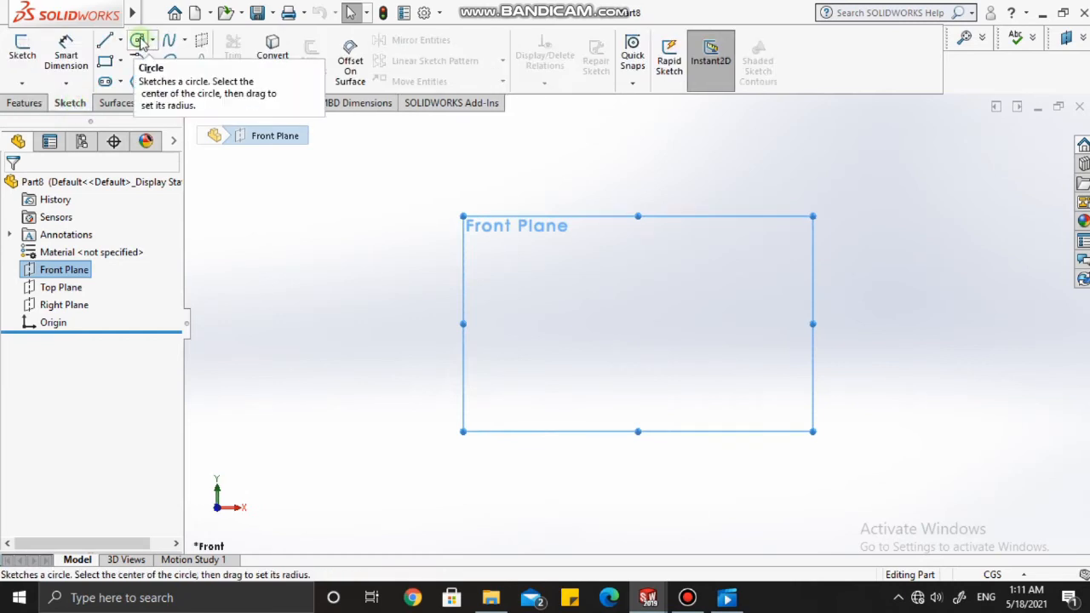
click(138, 41)
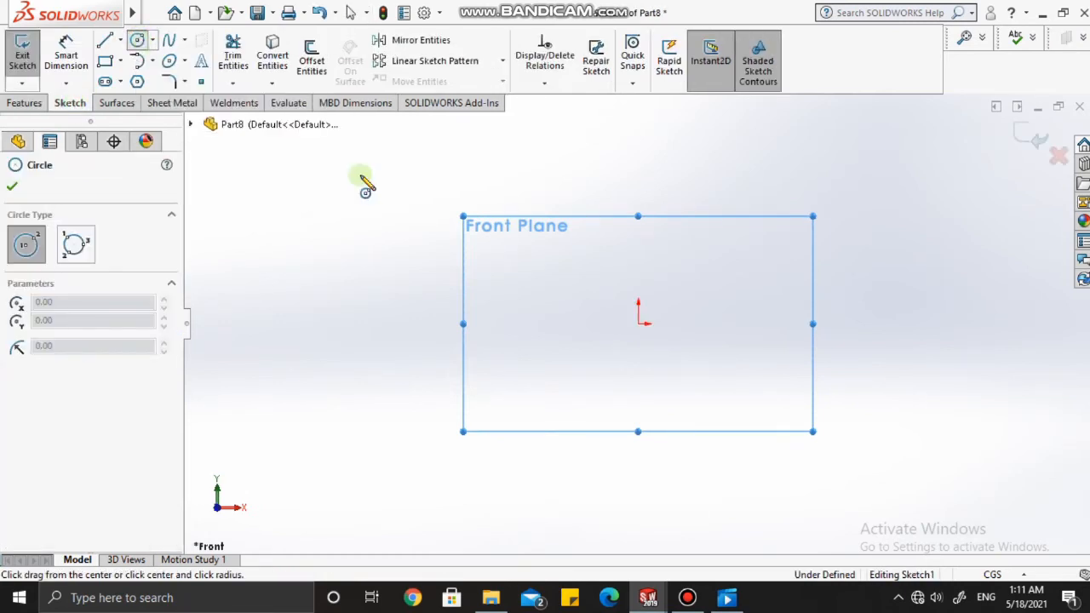
click(638, 321)
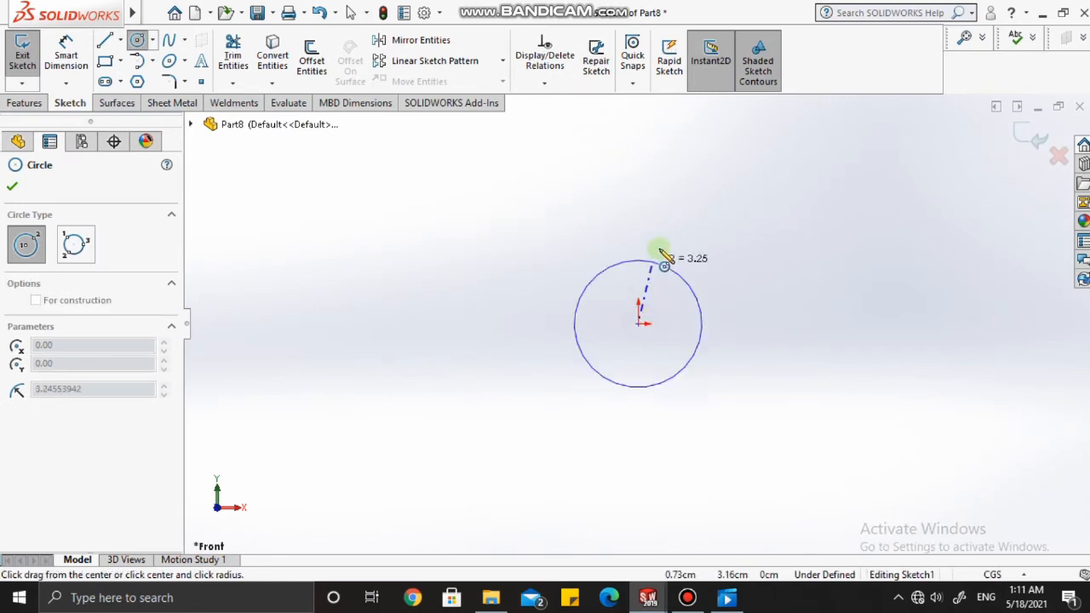
click(678, 208)
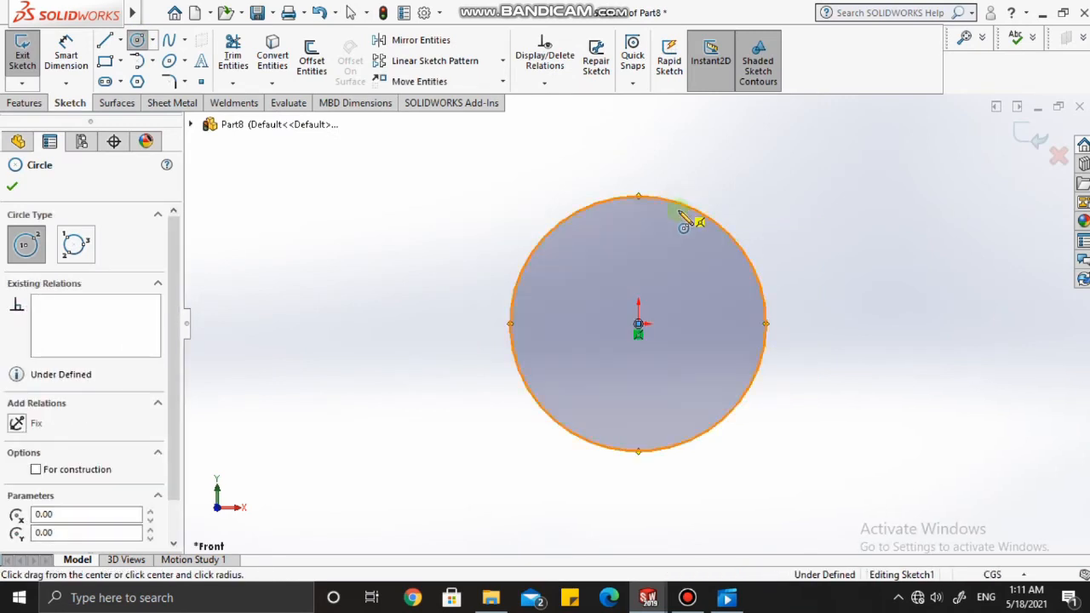
click(12, 188)
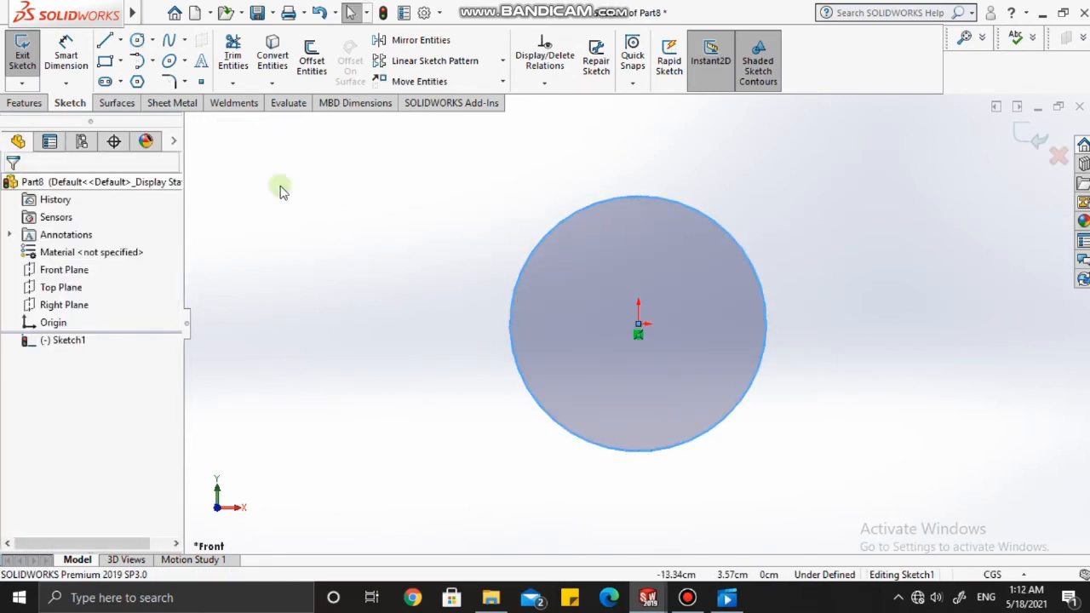
Dimension the circle's diameter as 4.5 cm.
click(72, 59)
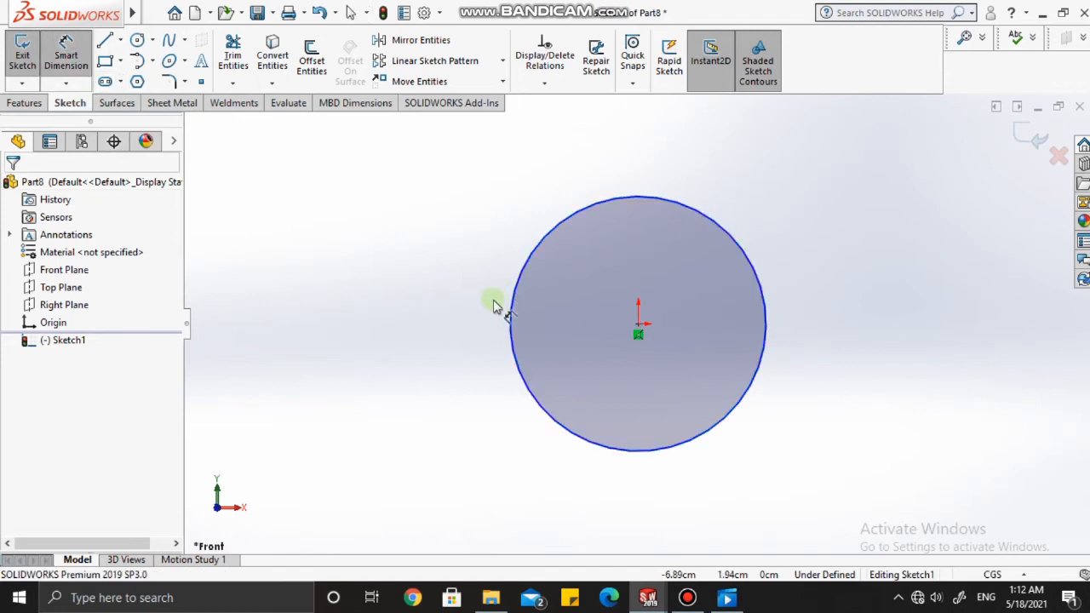
click(509, 325)
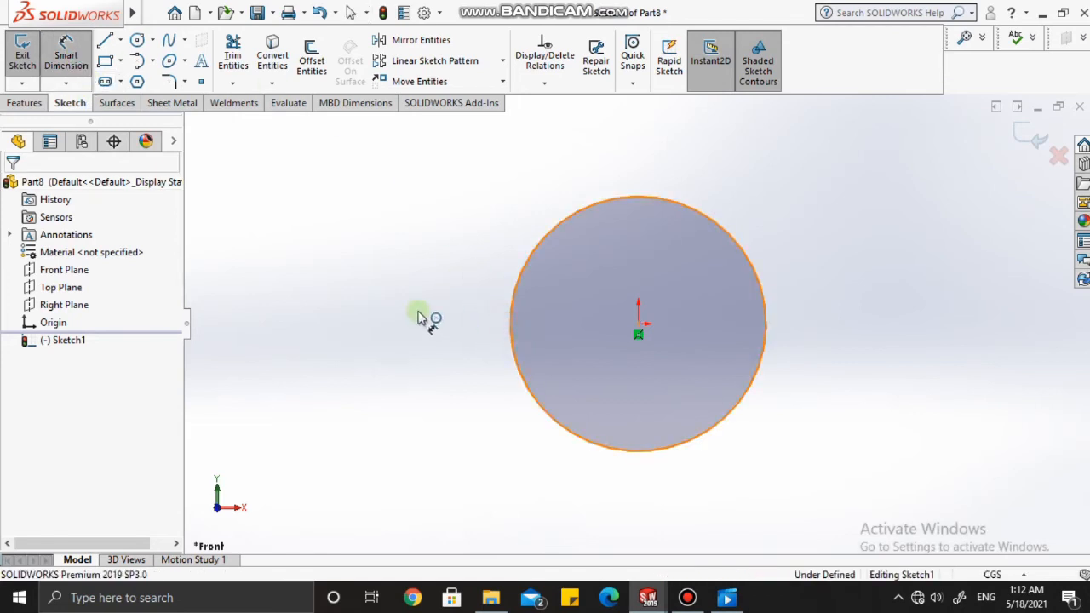
click(423, 313)
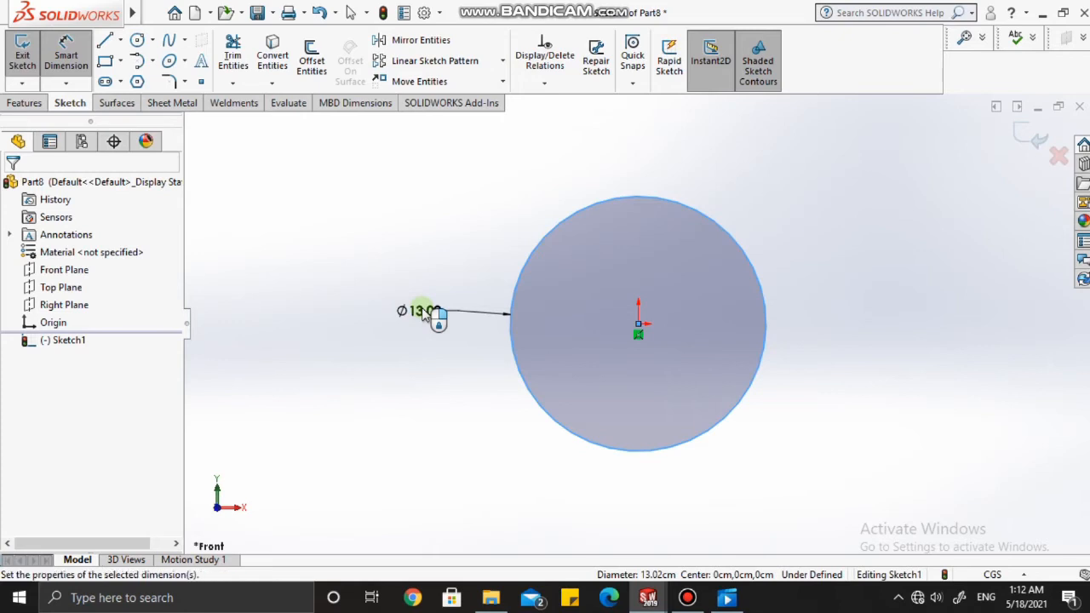
text(4.5)
key(Return)
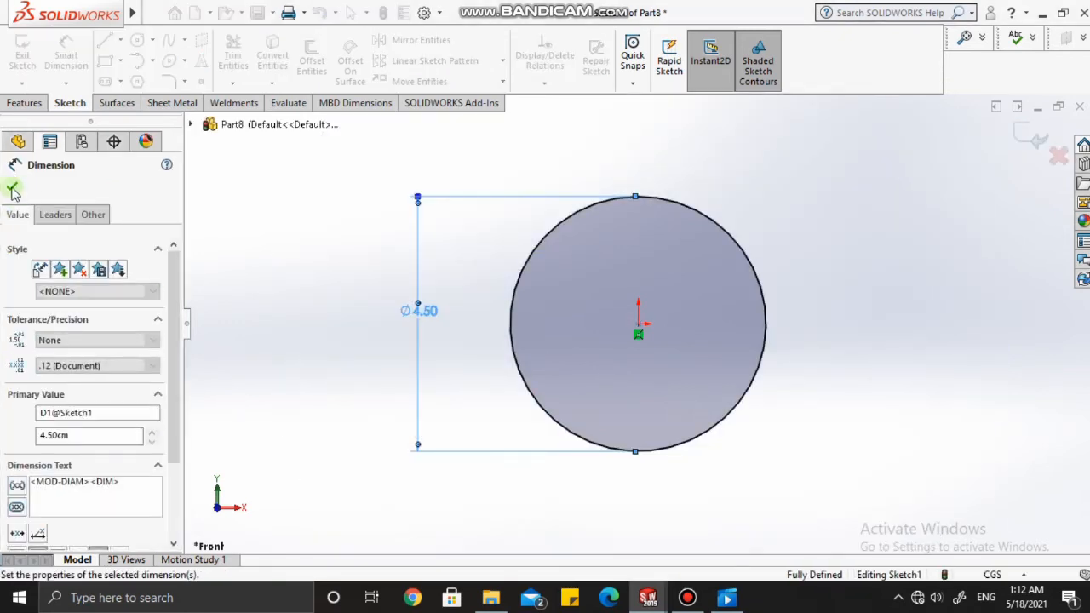
click(13, 189)
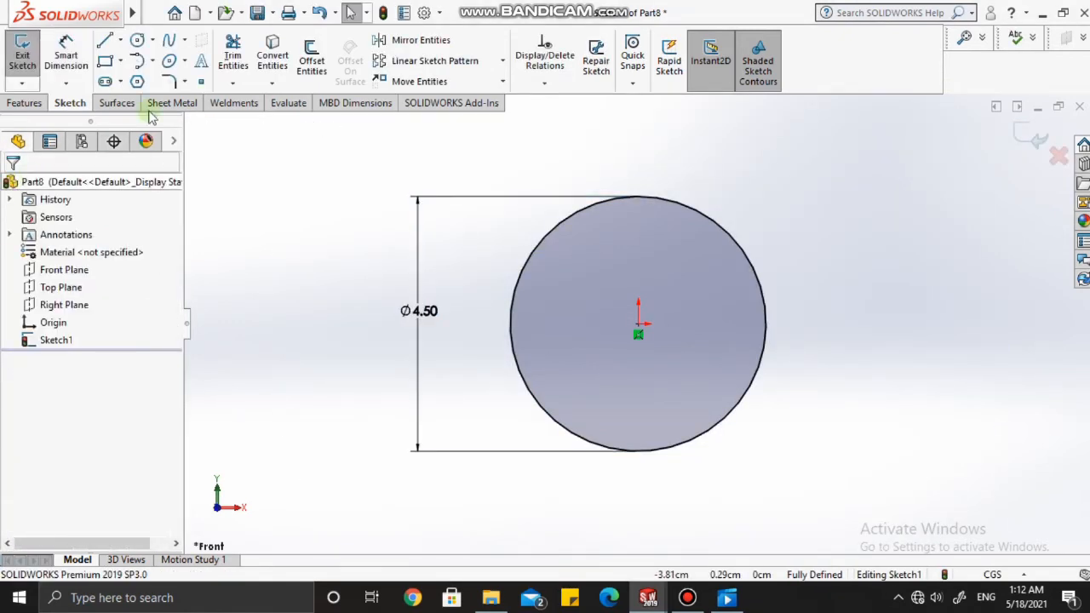
Offset the 4.5 cm circle outward by 0.5 cm to form a concentric ring.
click(314, 61)
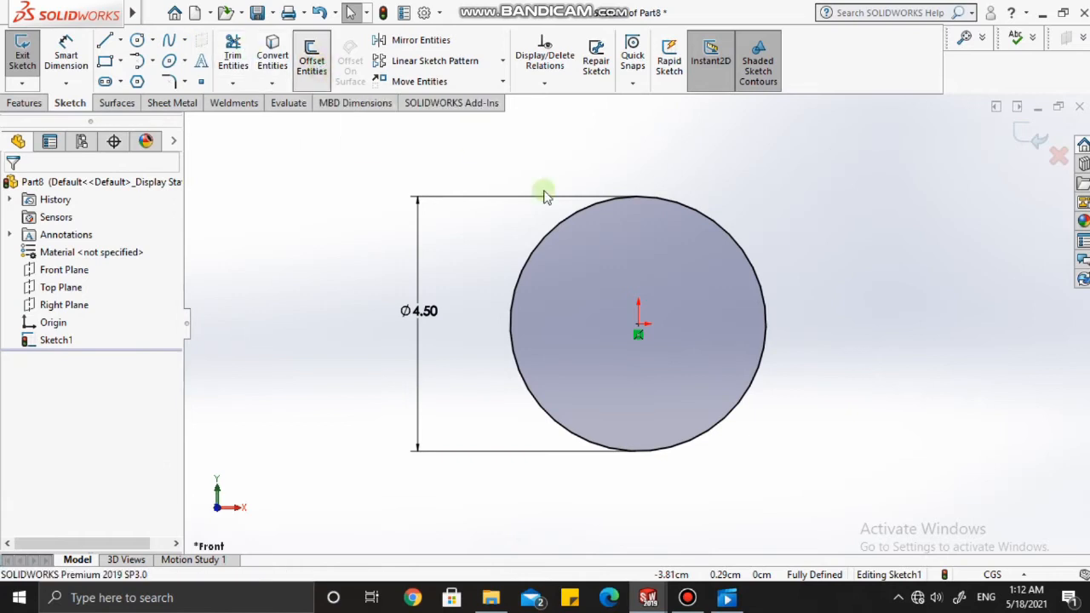
click(565, 229)
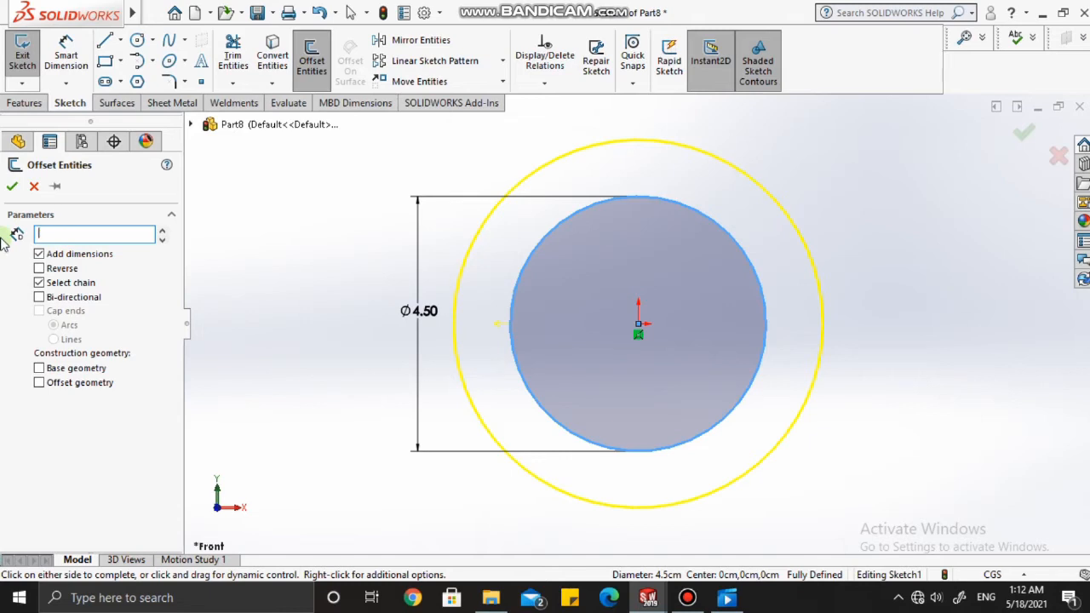
text(.5)
key(Return)
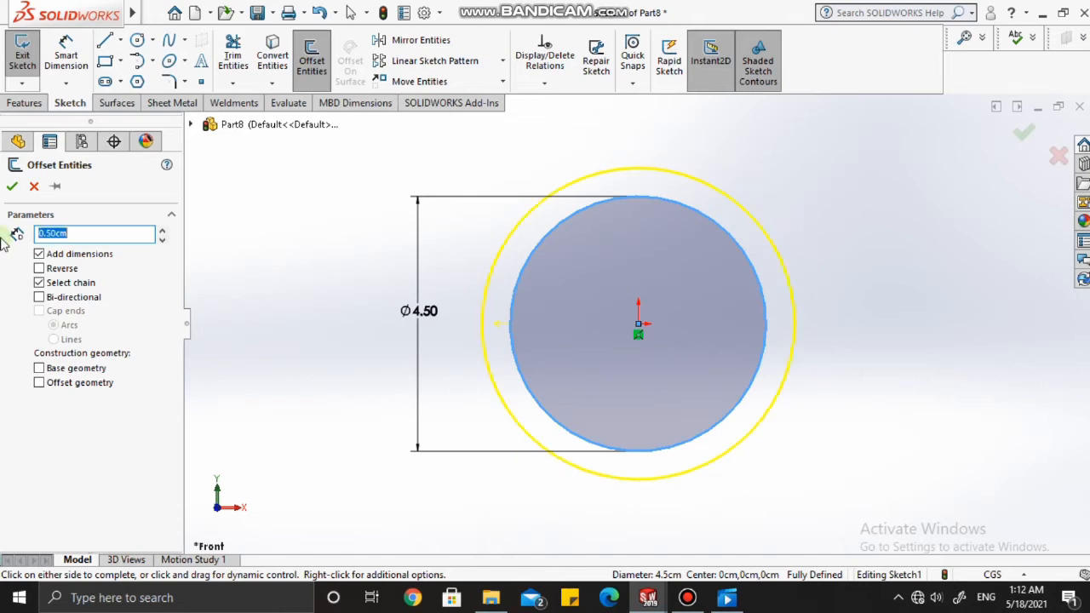
click(10, 188)
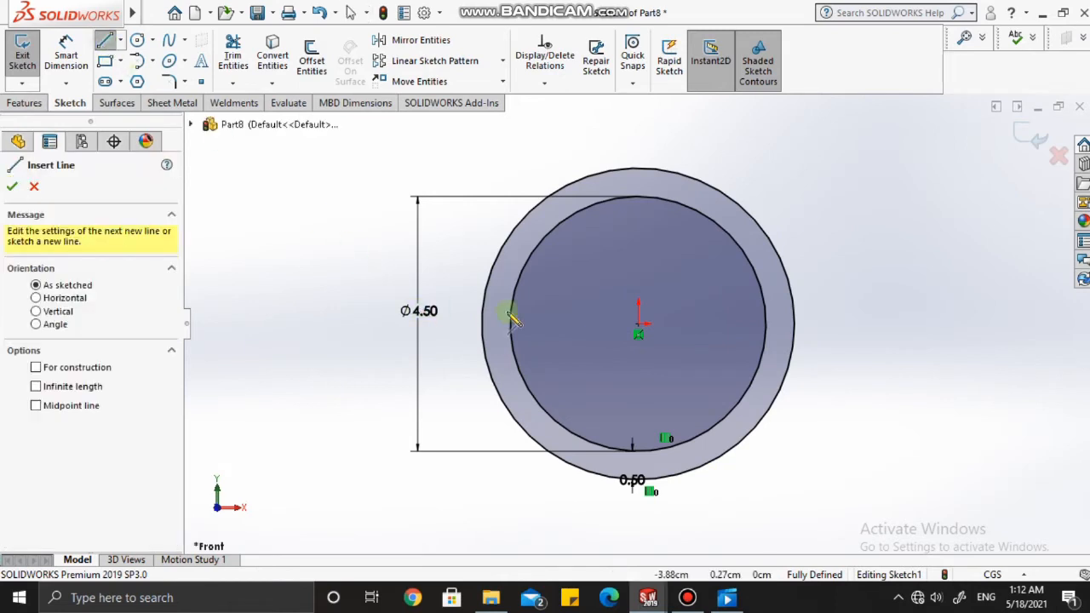
Sketch lines from the inner circle's left quadrant: about 2.9 cm outward horizontally, a short vertical up, and about 2.5 cm back to the outer circle.
scroll(477, 328, down, 1)
scroll(535, 324, down, 3)
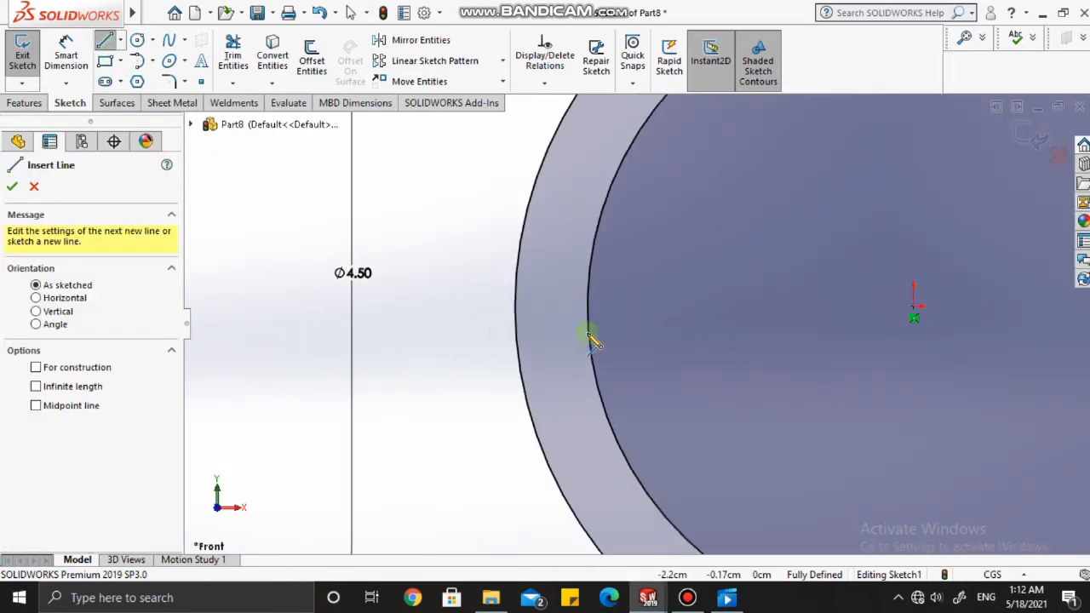
click(587, 308)
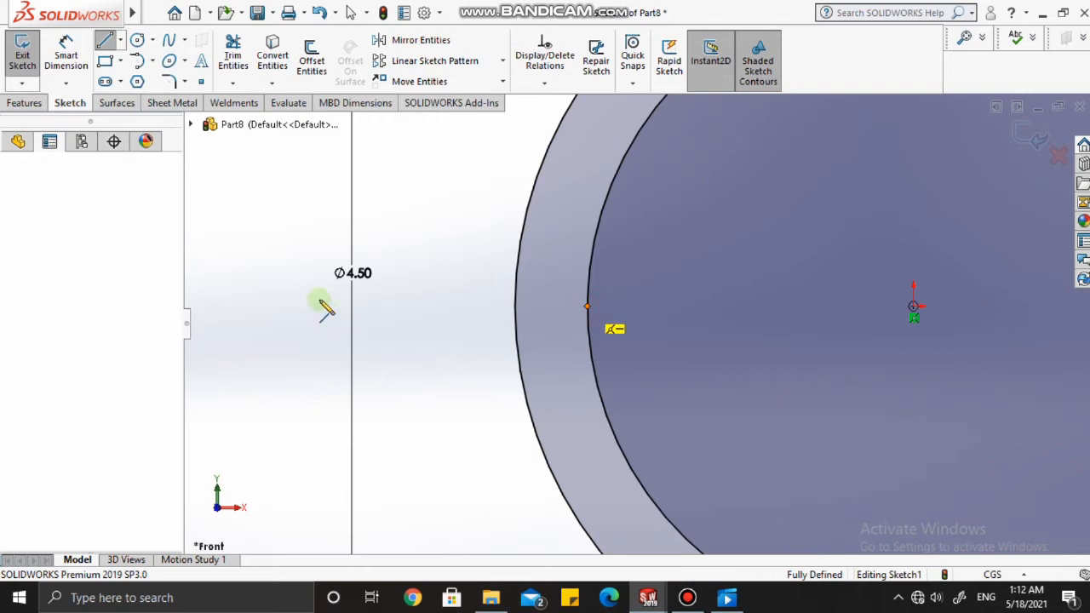
key(z)
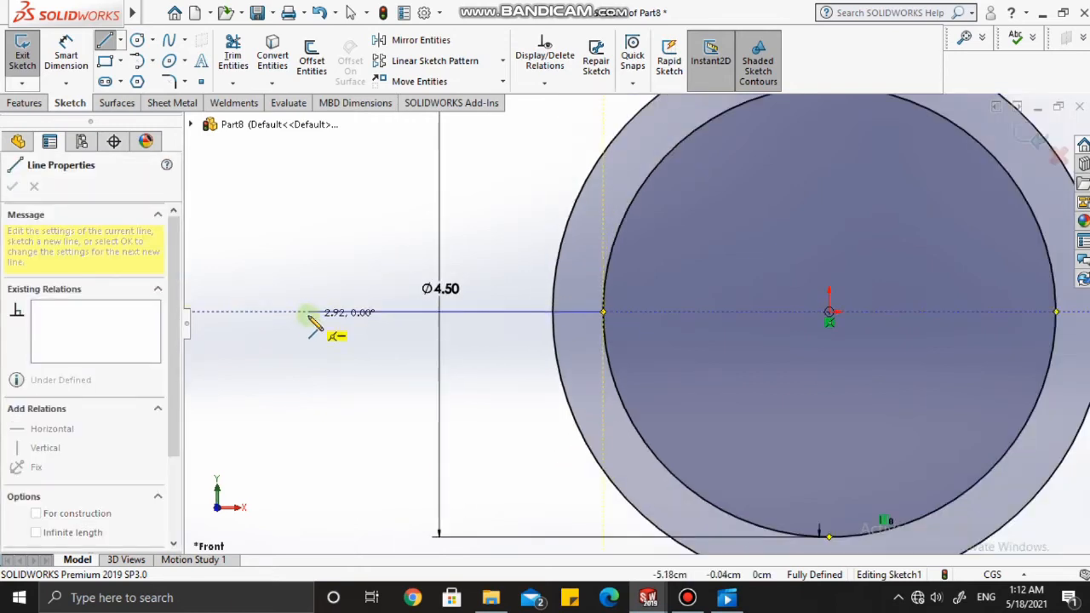
click(309, 311)
click(308, 250)
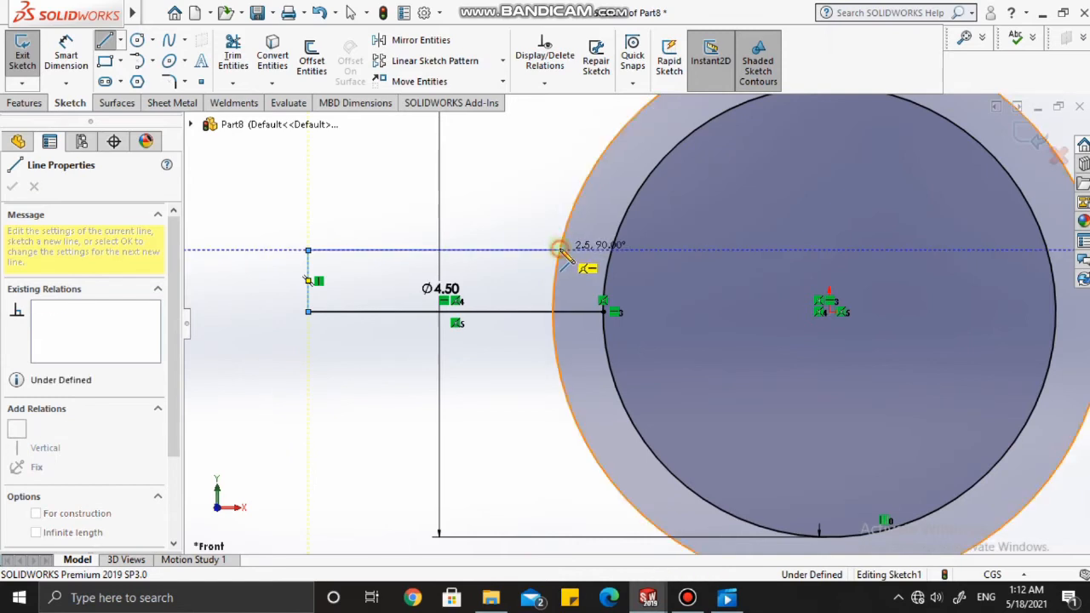
click(559, 248)
key(Escape)
key(Escape)
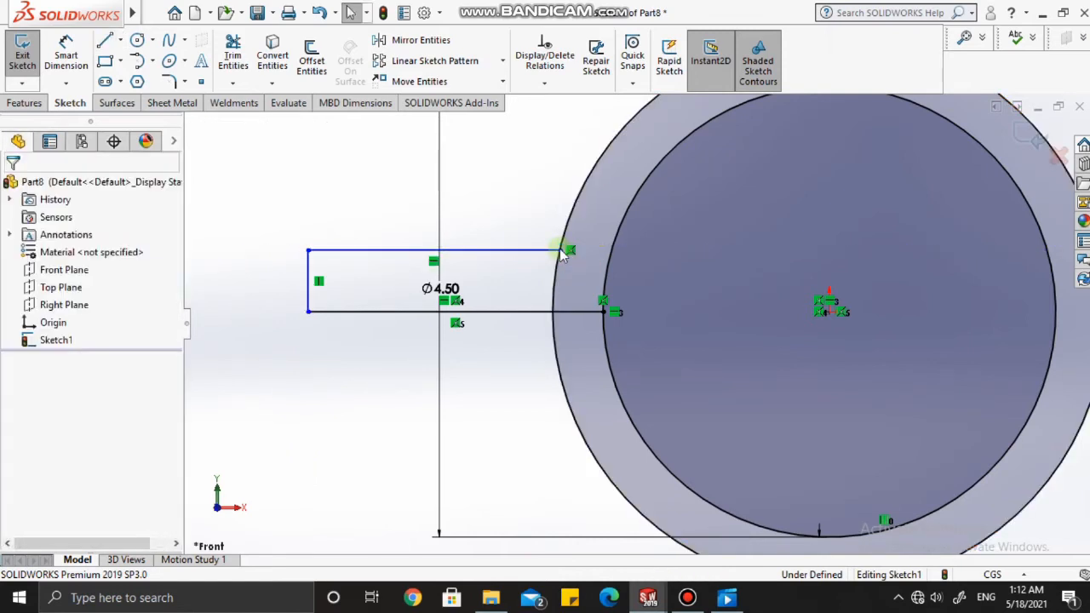
Dimension the tab's short vertical end line as 0.5 cm.
scroll(587, 281, up, 2)
scroll(600, 289, down, 2)
scroll(788, 285, down, 1)
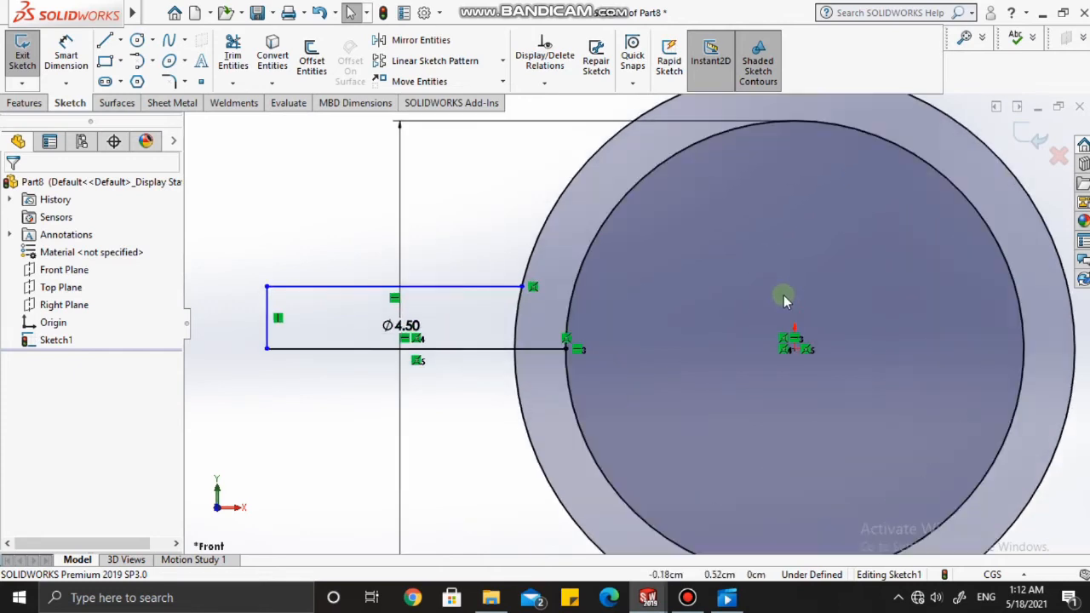
click(65, 55)
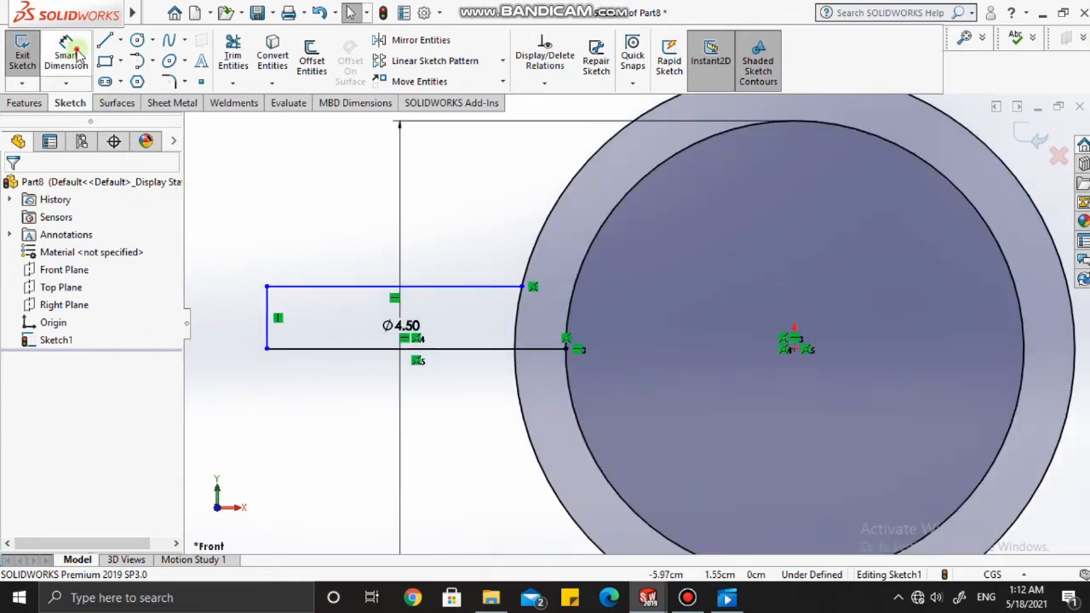
click(268, 302)
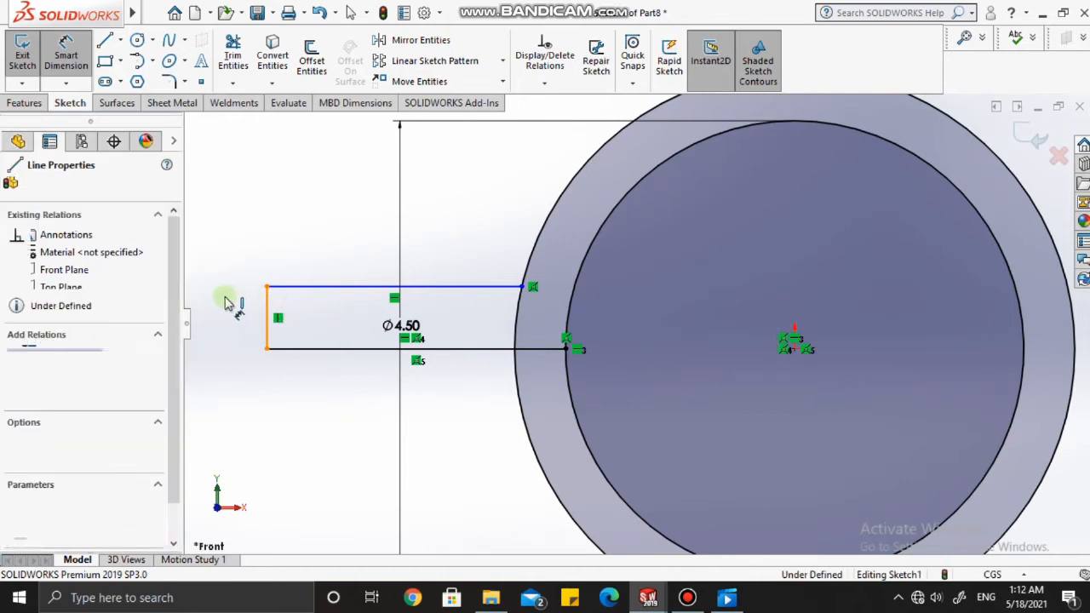
click(225, 312)
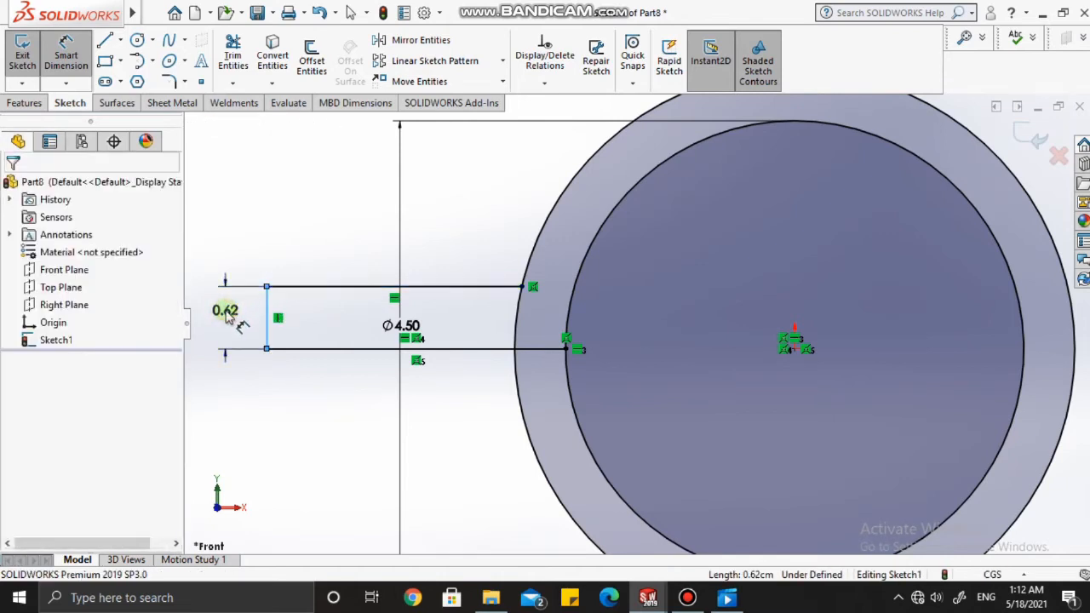
text(.3)
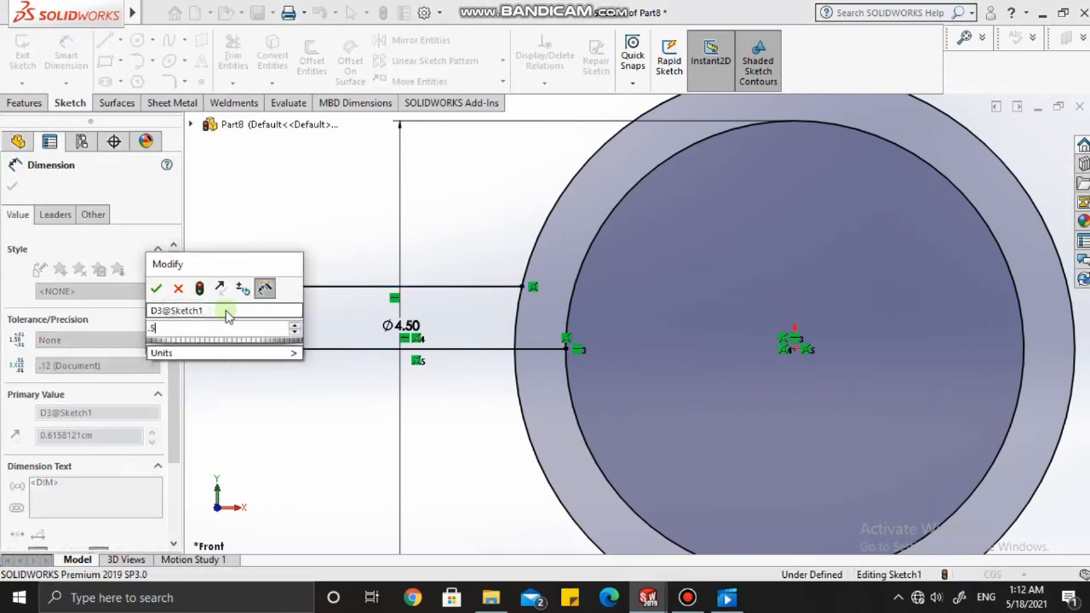
key(Return)
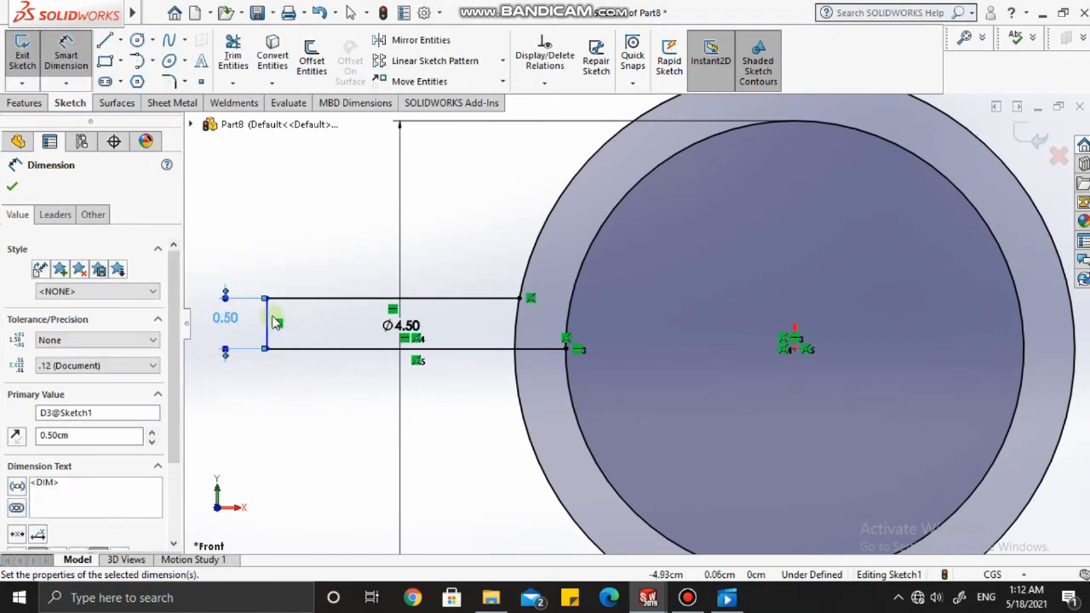
Dimension the horizontal distance from the tab's vertical end line to the origin as 3.5 cm.
click(269, 318)
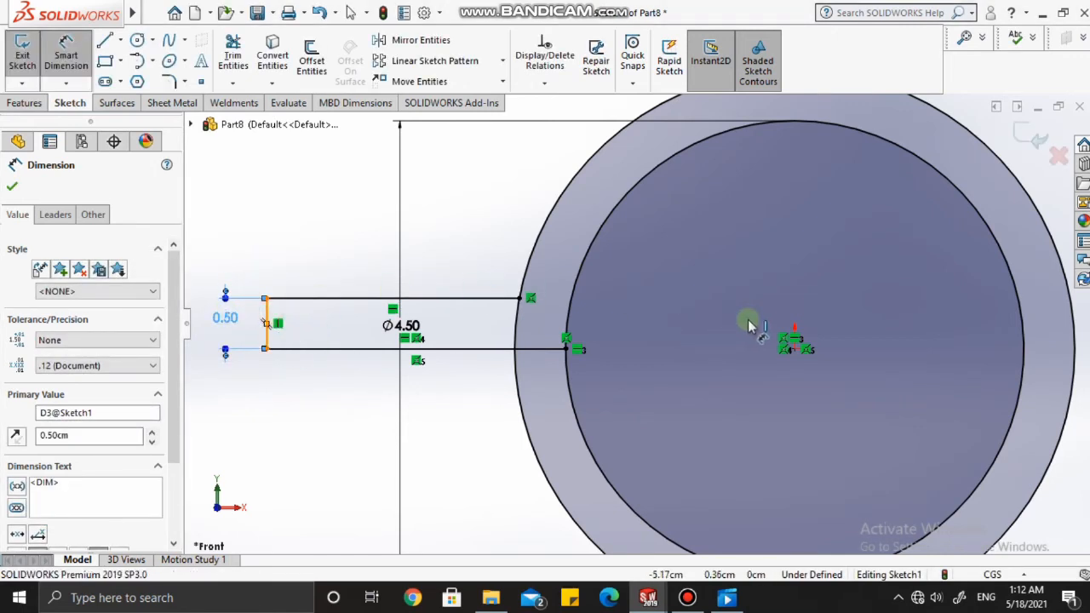
click(794, 339)
scroll(637, 222, up, 2)
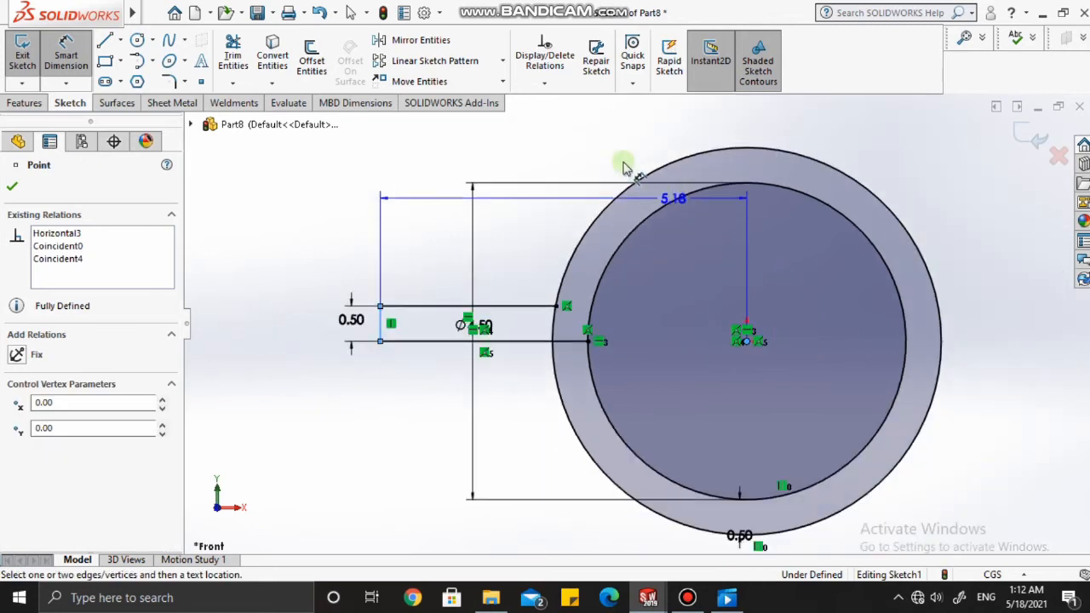
click(614, 154)
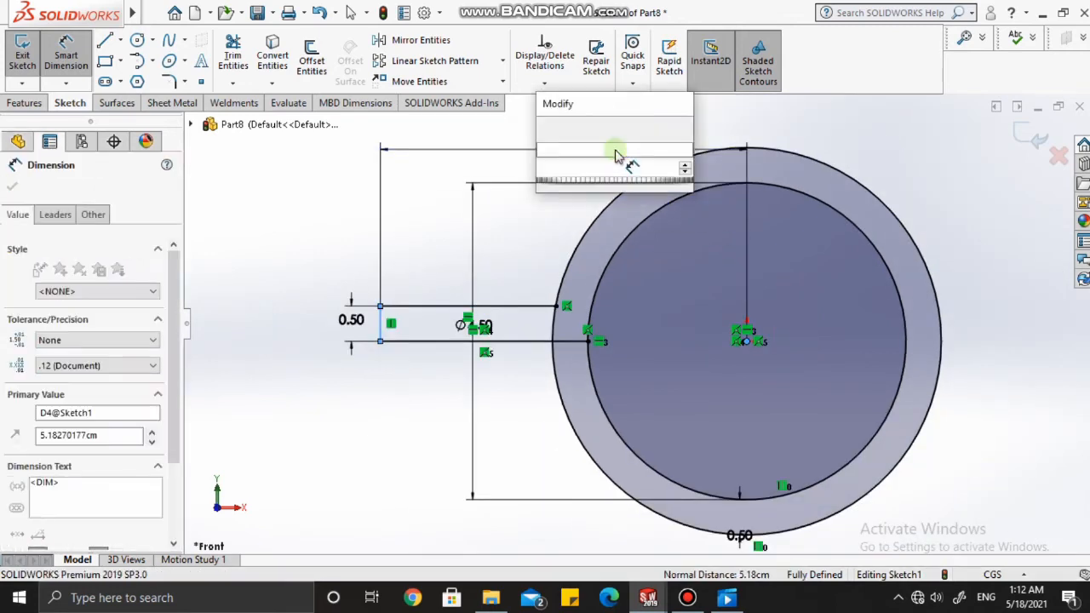
text(3.5)
key(Return)
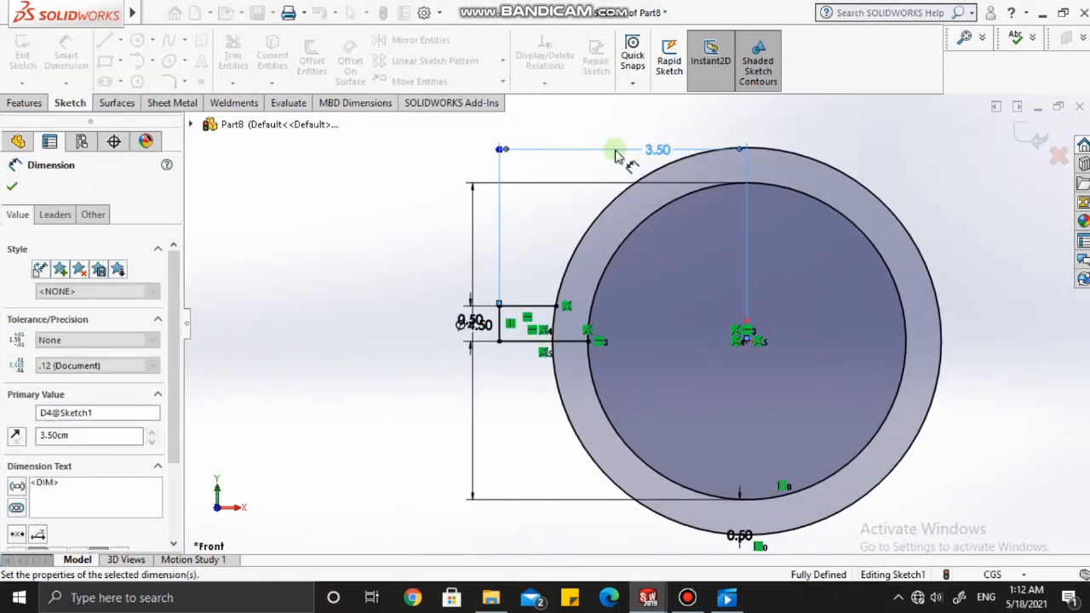
click(13, 189)
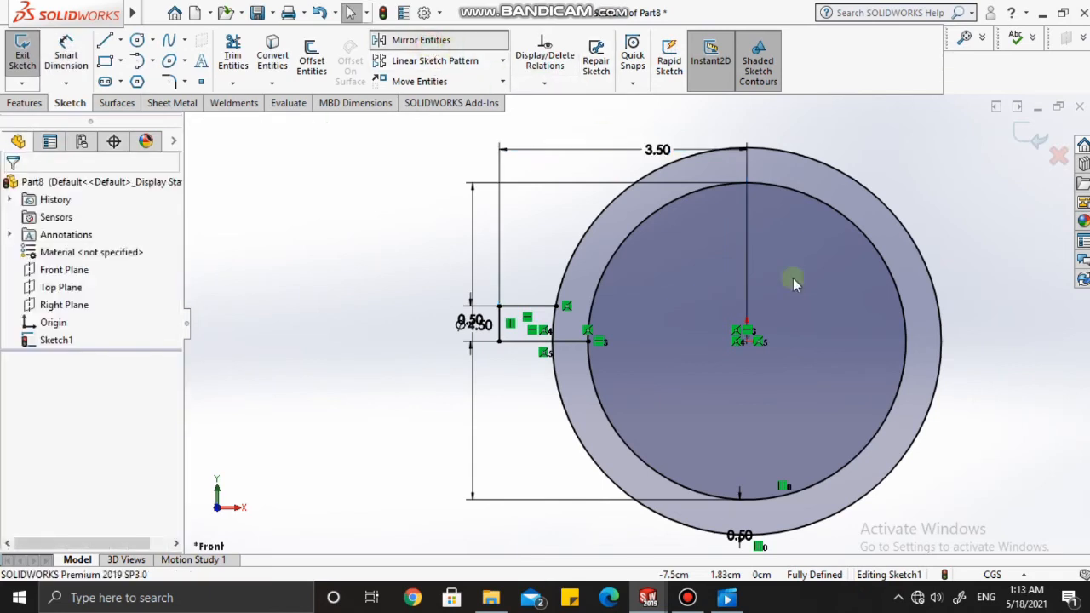
scroll(810, 296, down, 1)
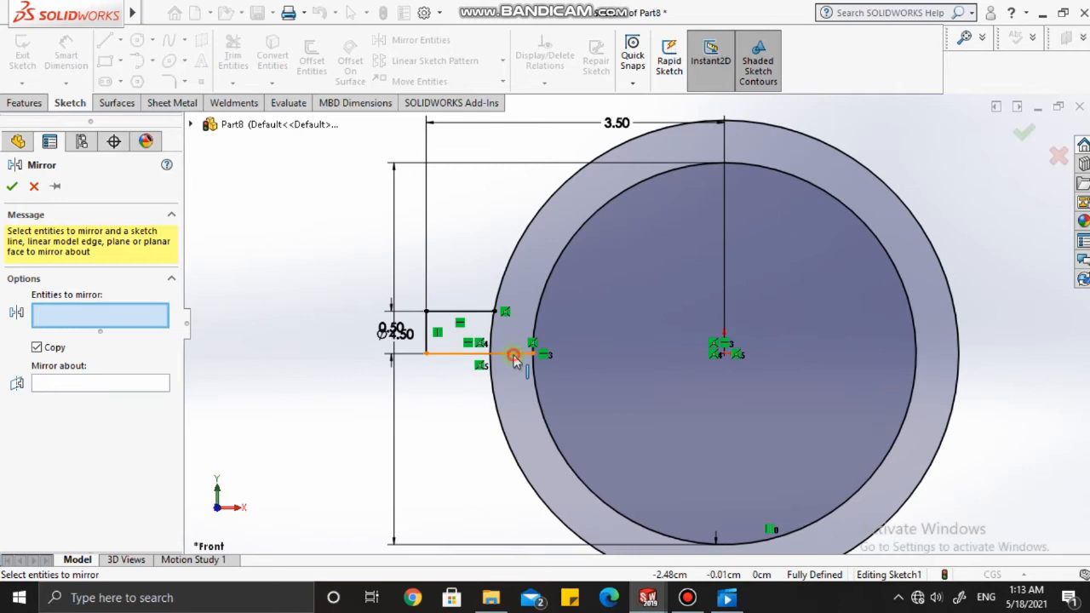
click(511, 352)
click(427, 336)
click(455, 311)
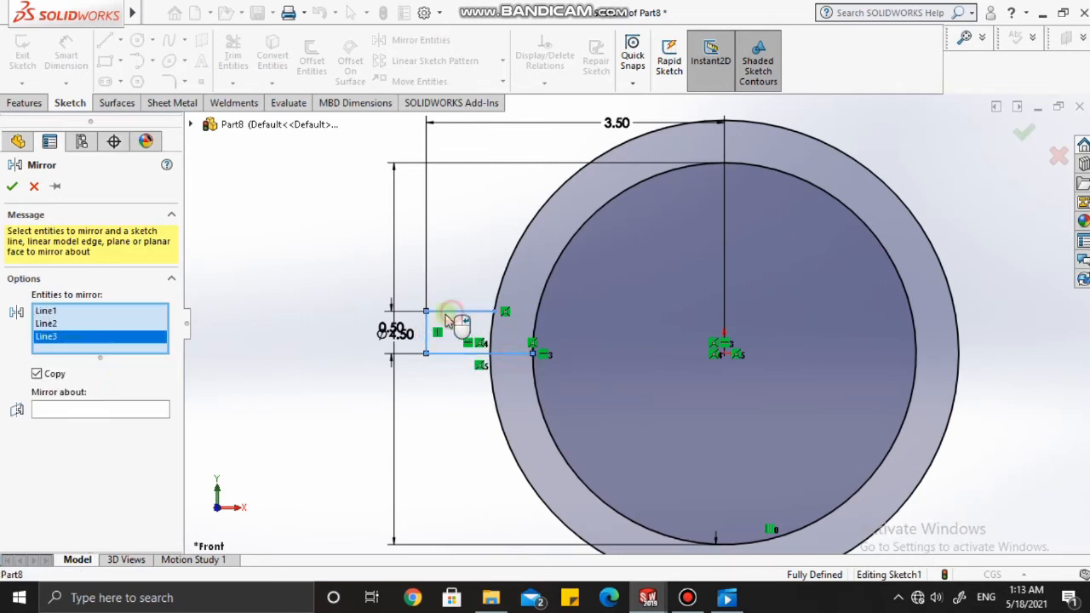
click(115, 410)
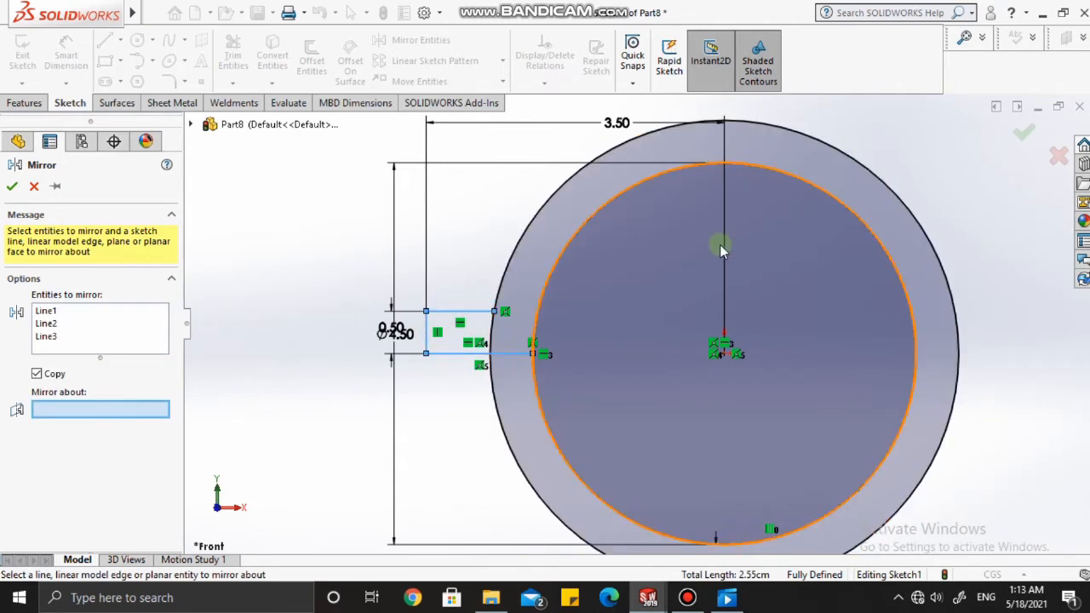
click(34, 187)
Sketch a vertical centerline about 3.6 cm long from the origin upward past the outer circle.
click(120, 40)
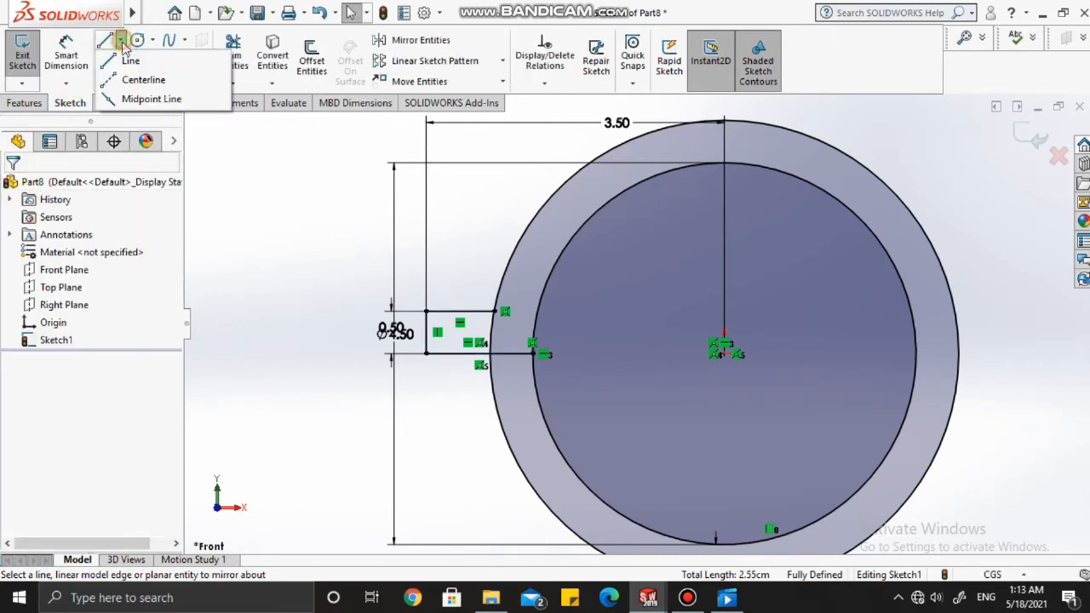
click(116, 78)
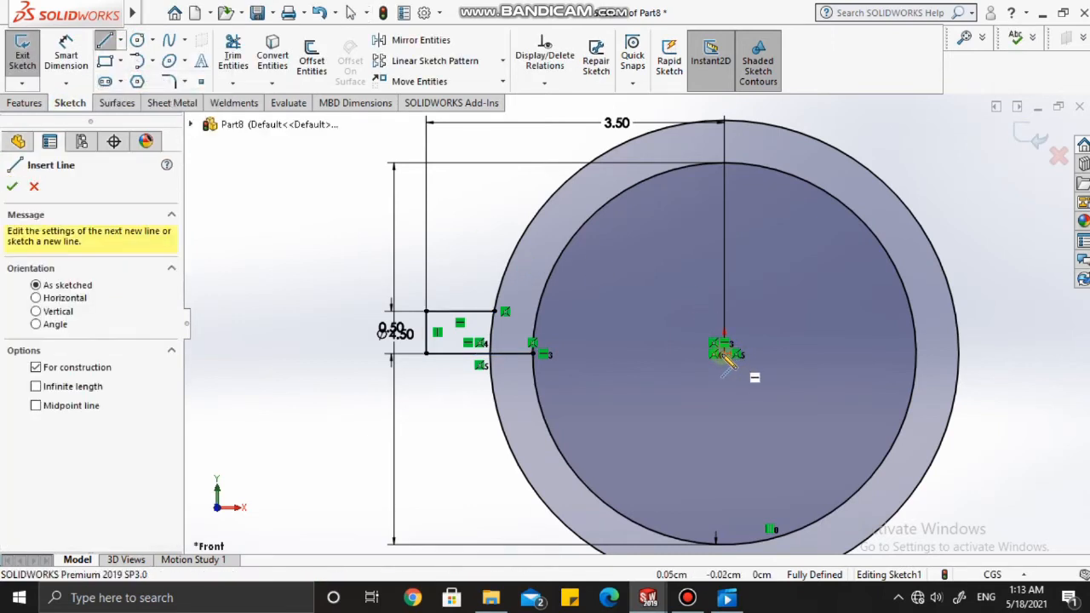
click(724, 349)
key(z)
key(z)
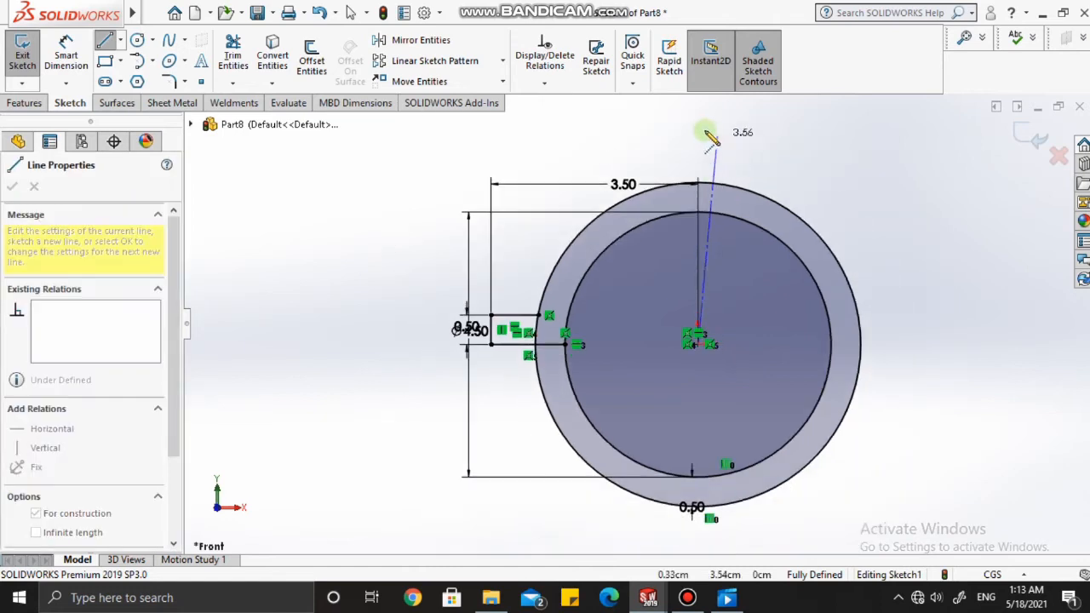
click(698, 138)
key(Escape)
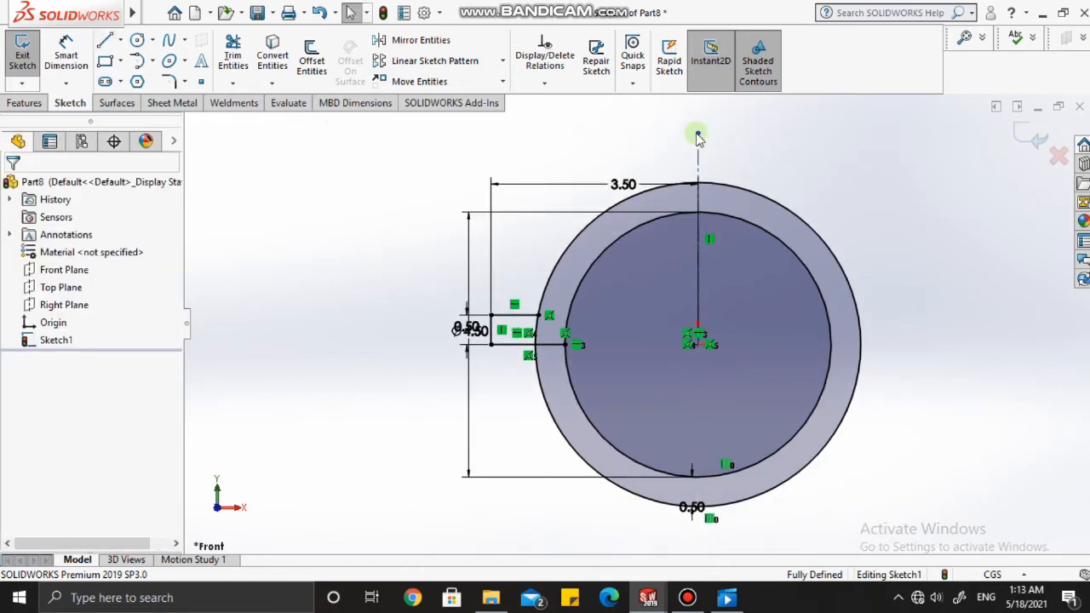
Mirror the tab's three lines about the vertical centerline, keeping the original lines.
click(400, 40)
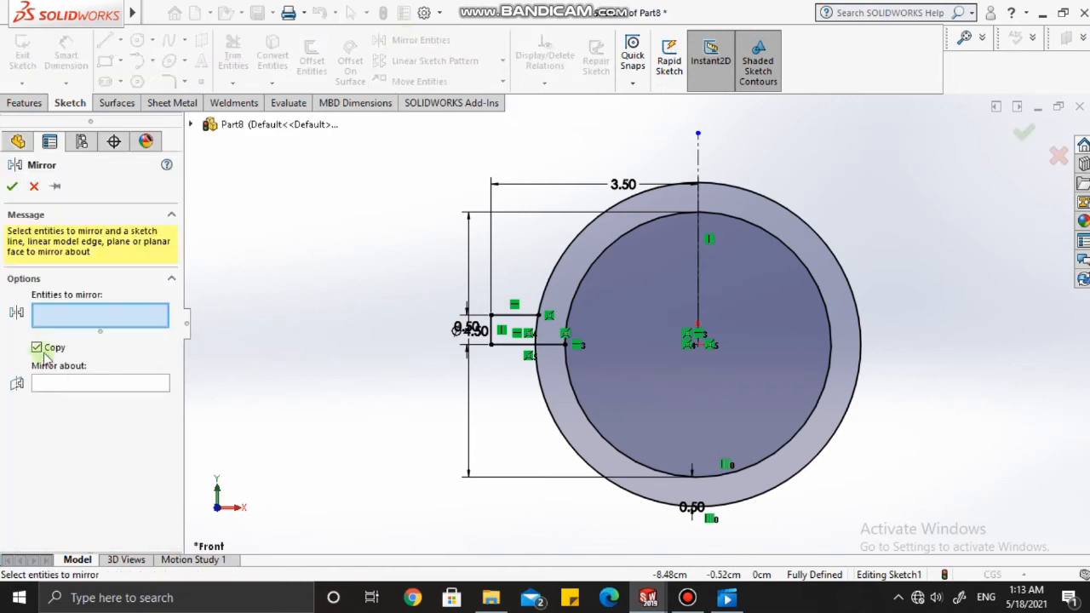
click(505, 346)
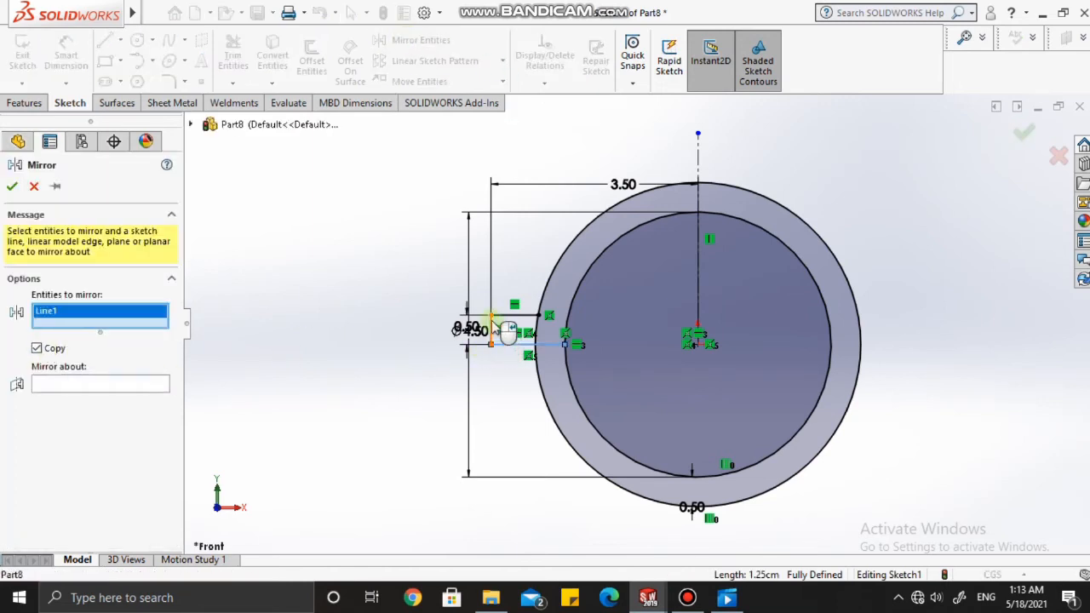
click(510, 316)
click(526, 322)
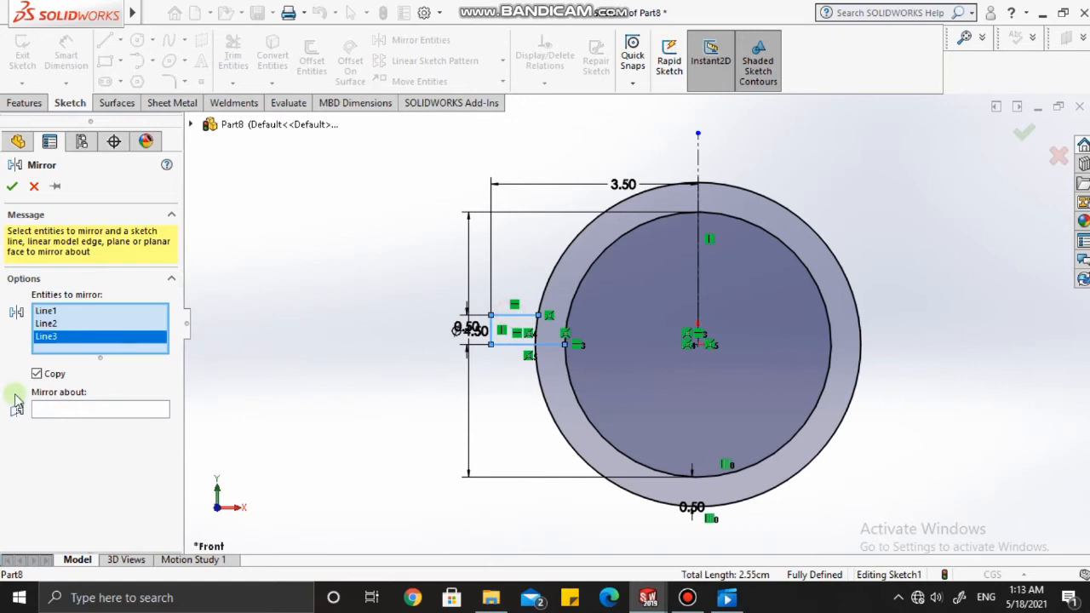
click(83, 407)
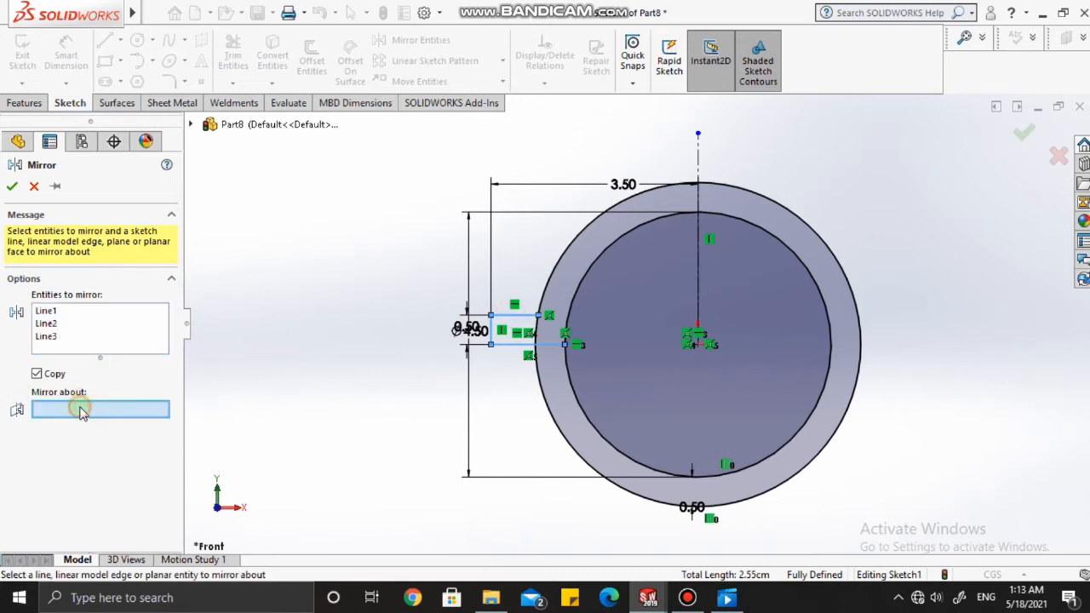
click(699, 232)
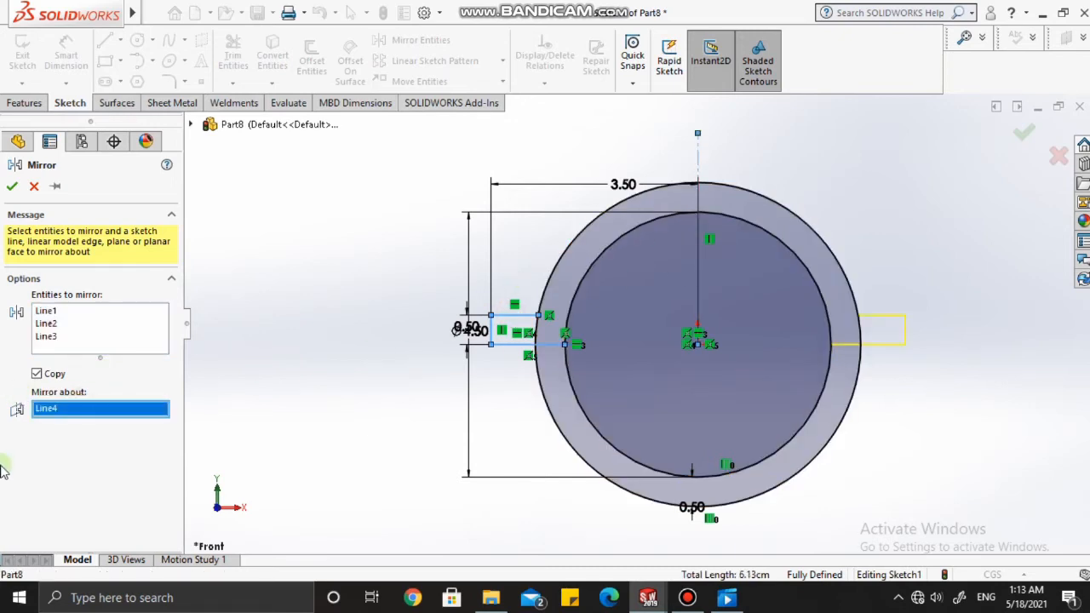
click(12, 186)
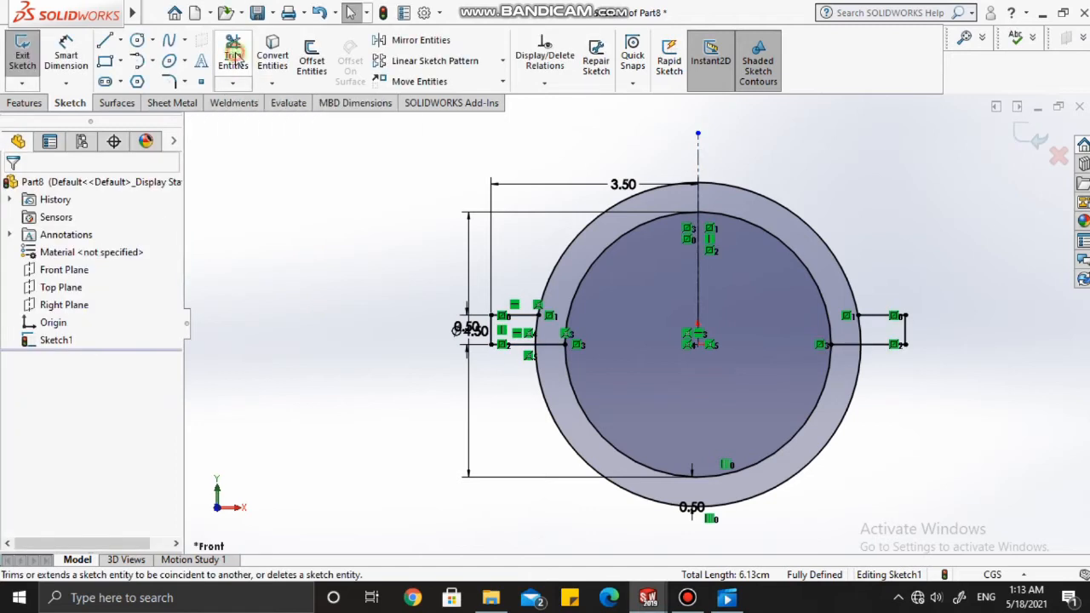
Trim away the lower halves of both circles and the outer circle's short arcs inside the tabs, leaving a closed half-ring profile with two tabs.
click(235, 55)
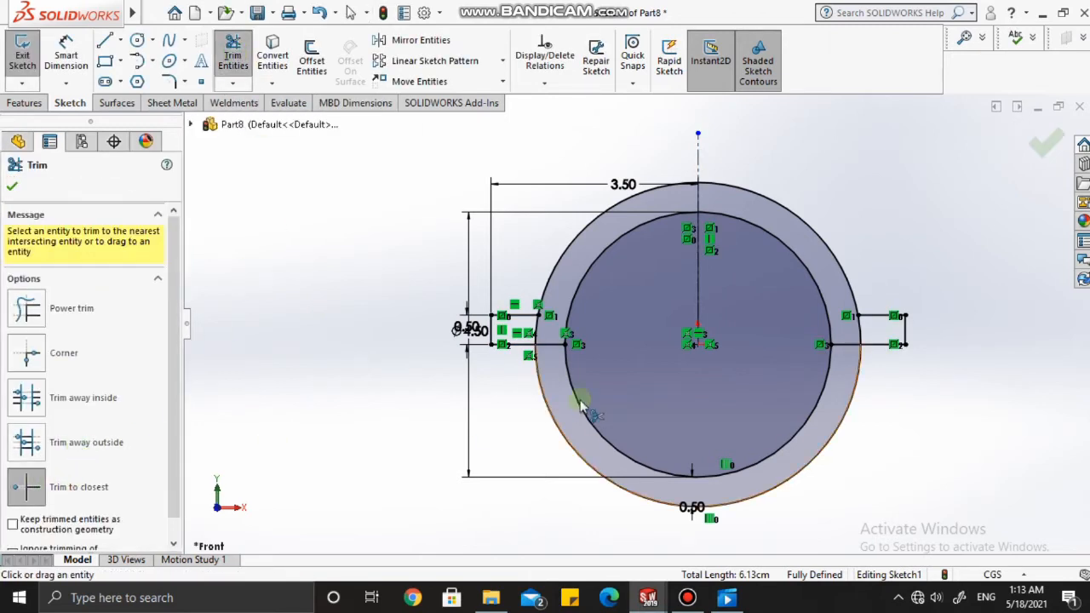
scroll(580, 407, down, 3)
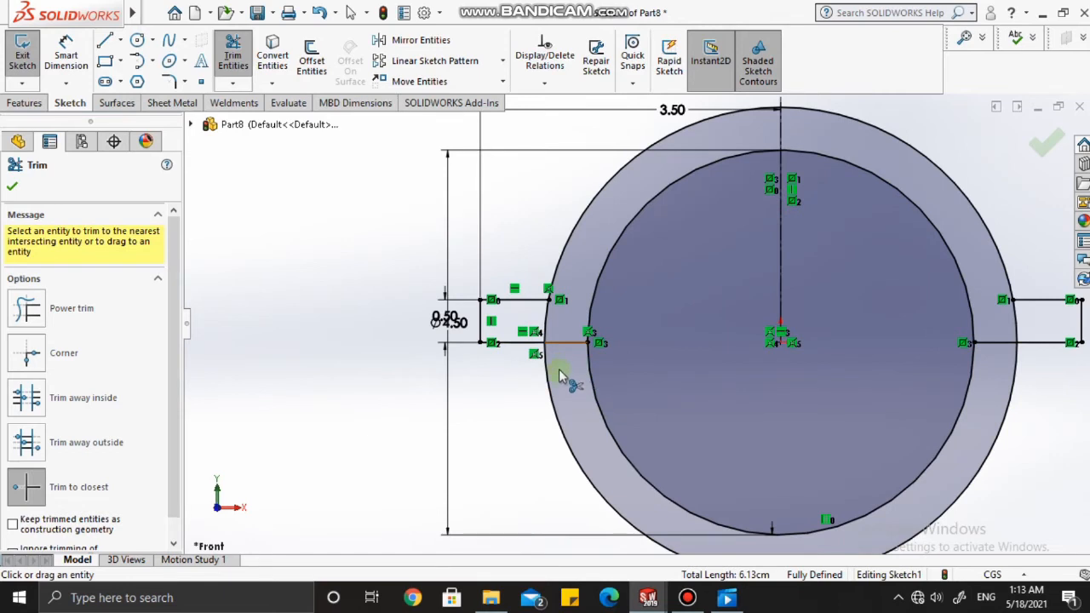
click(549, 377)
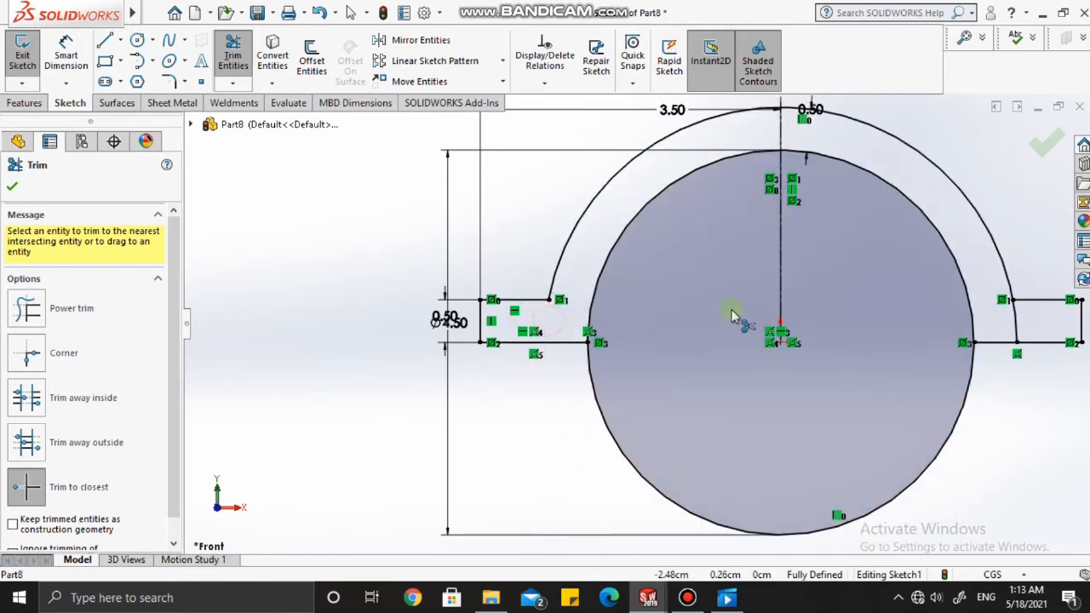
click(1017, 318)
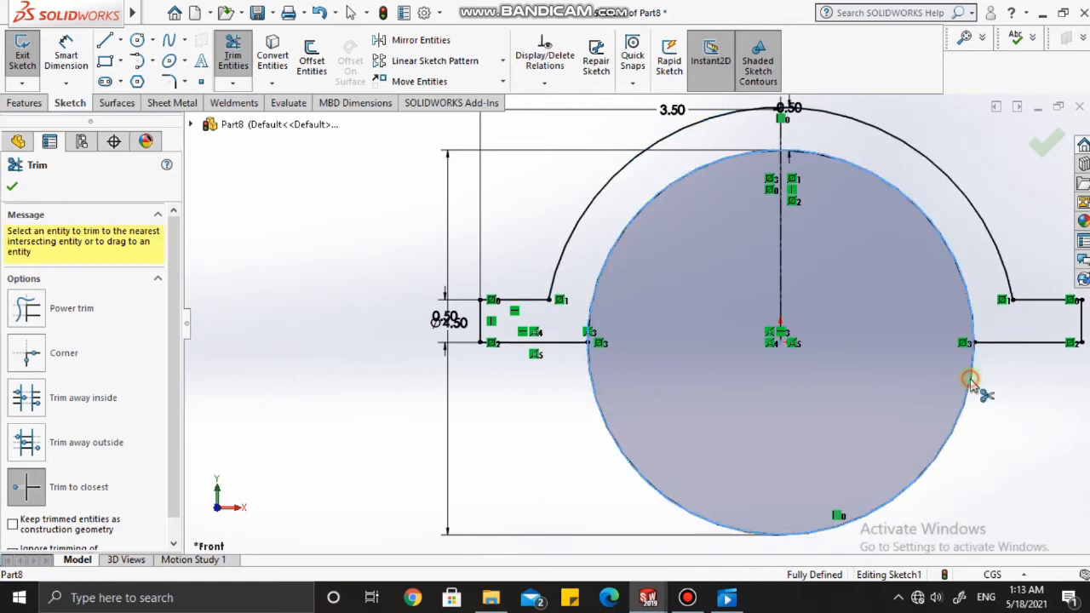
click(968, 384)
key(f)
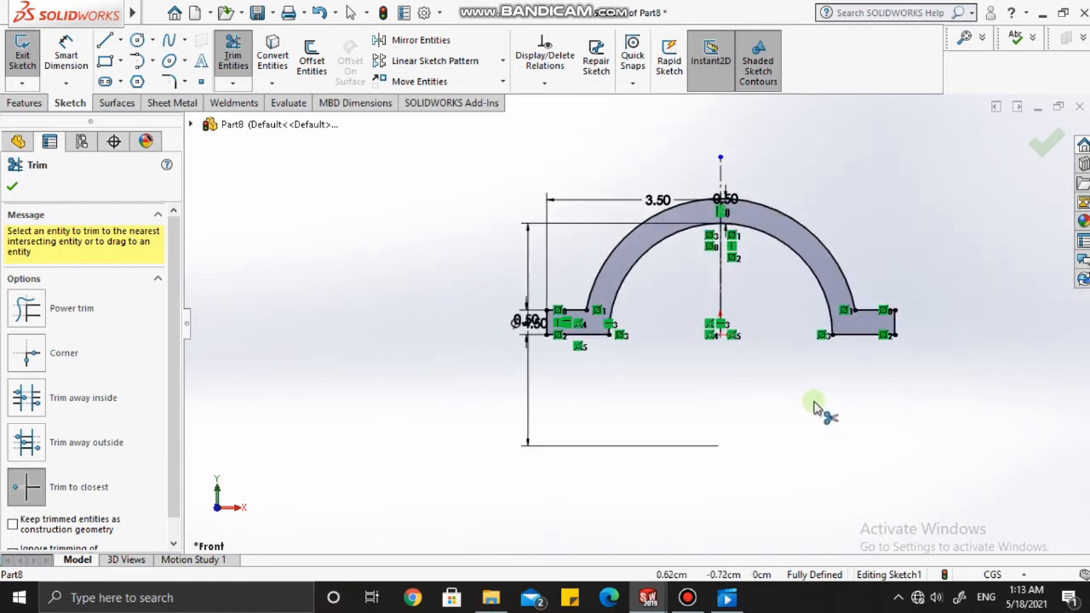
click(12, 188)
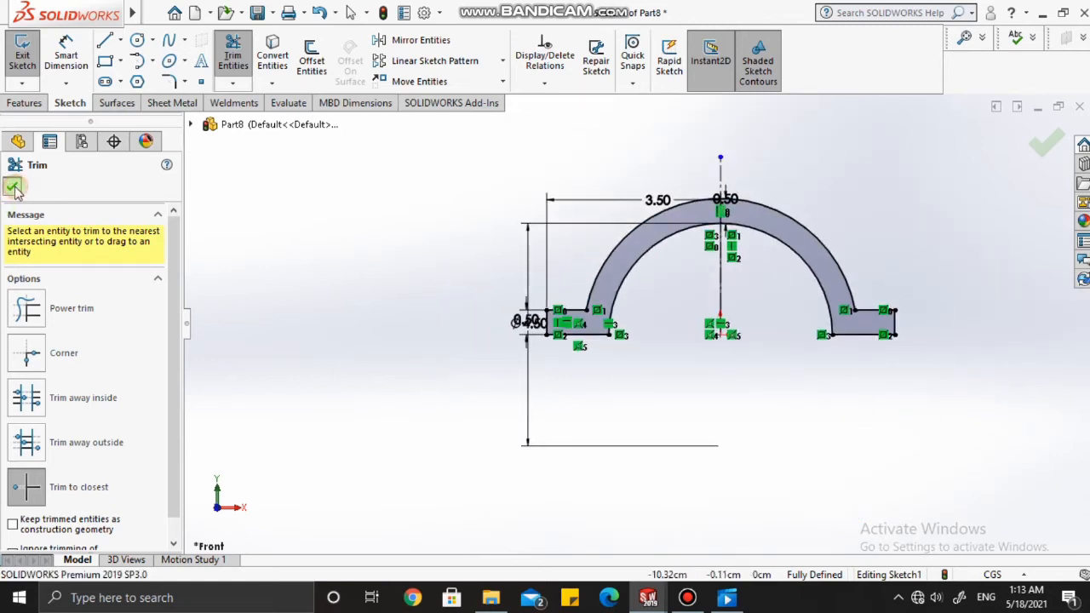
Extrude the half-ring profile with its two tabs 3 cm using the Mid Plane end condition.
click(30, 103)
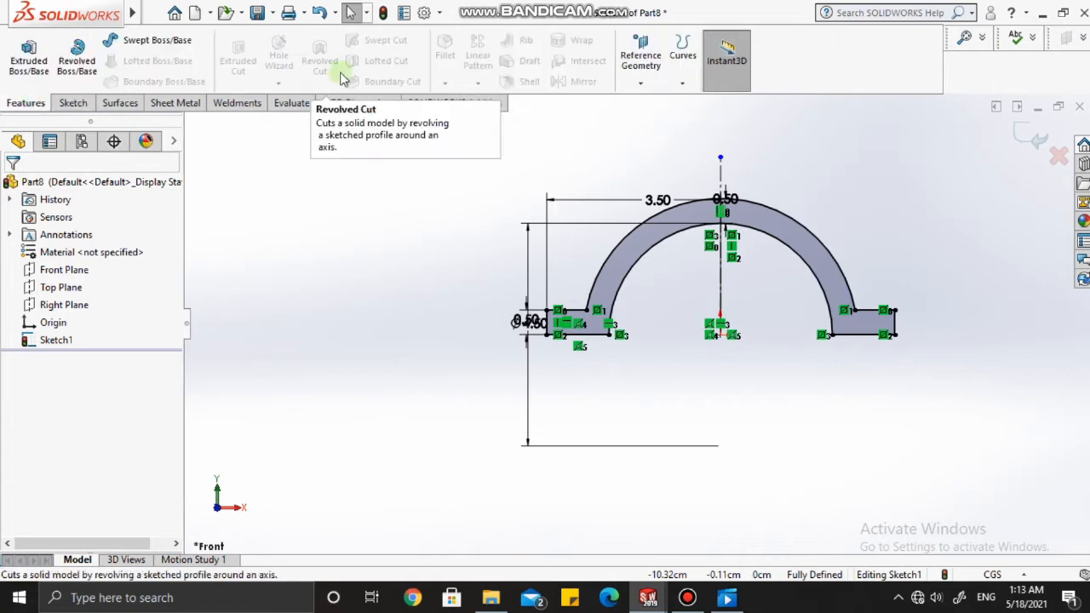
click(29, 68)
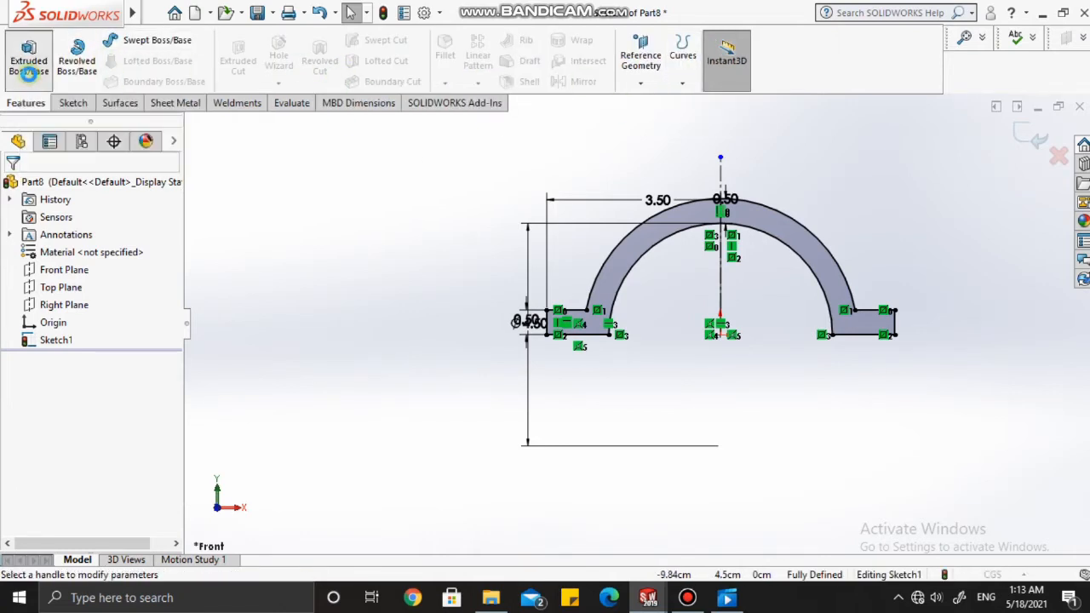
click(80, 284)
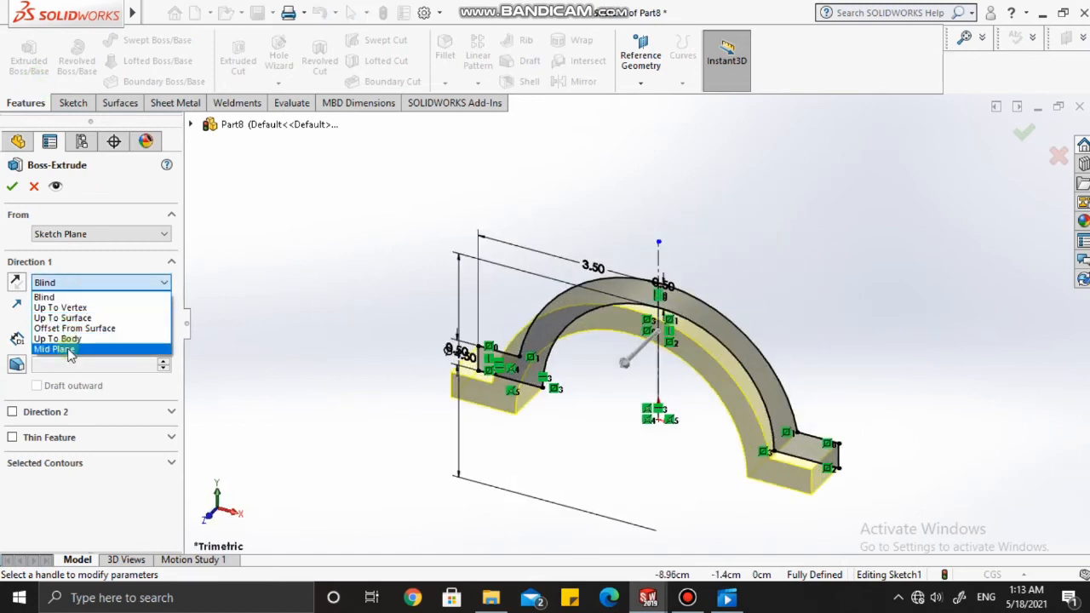
click(55, 349)
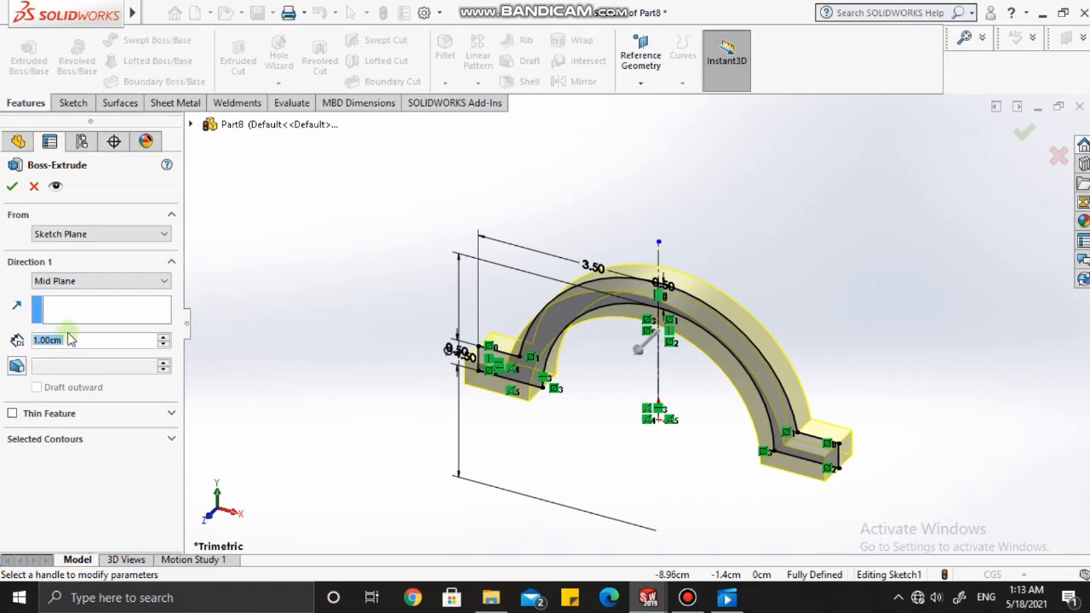
click(74, 341)
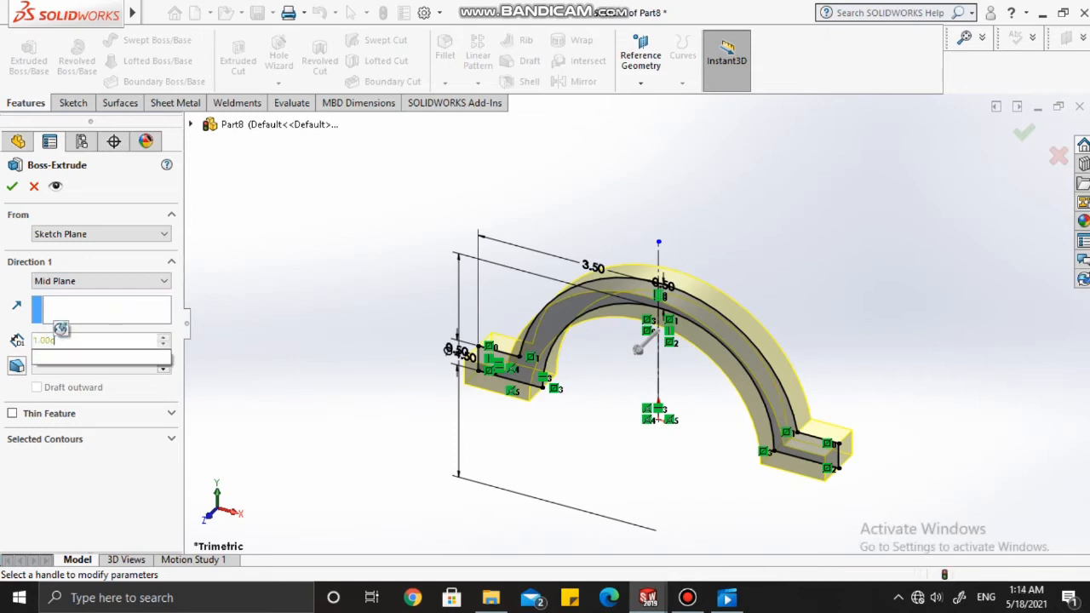
key(BackSpace)
key(BackSpace)
key(BackSpace)
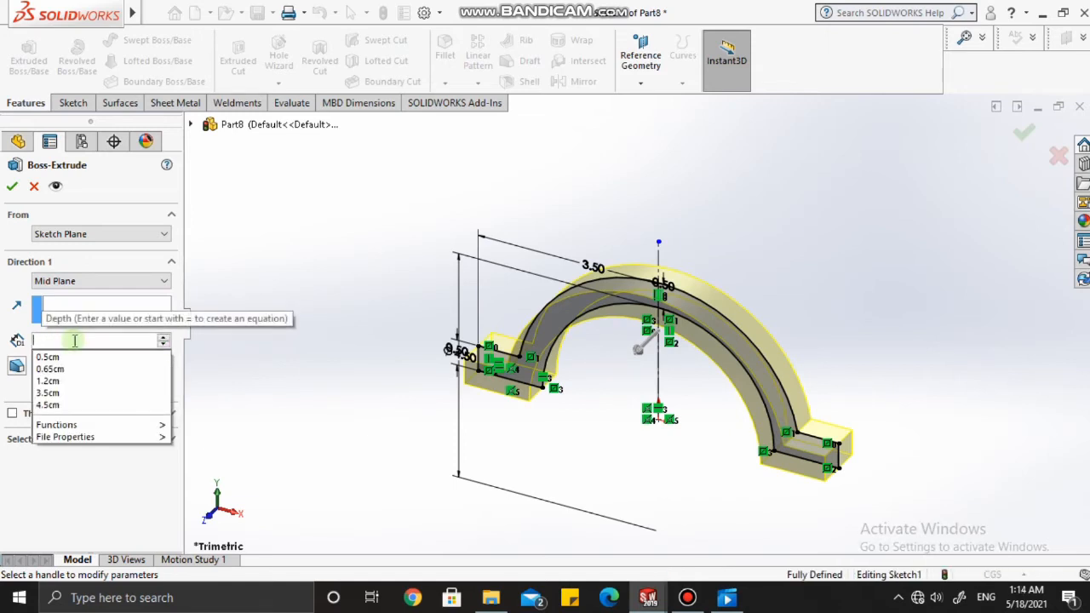
text(3)
key(Return)
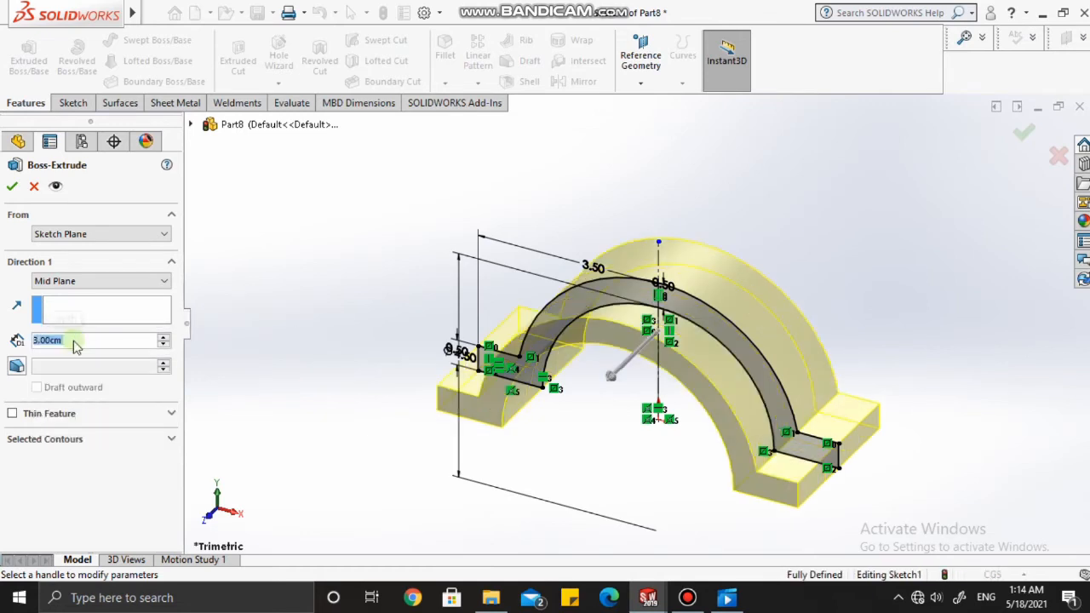
click(11, 189)
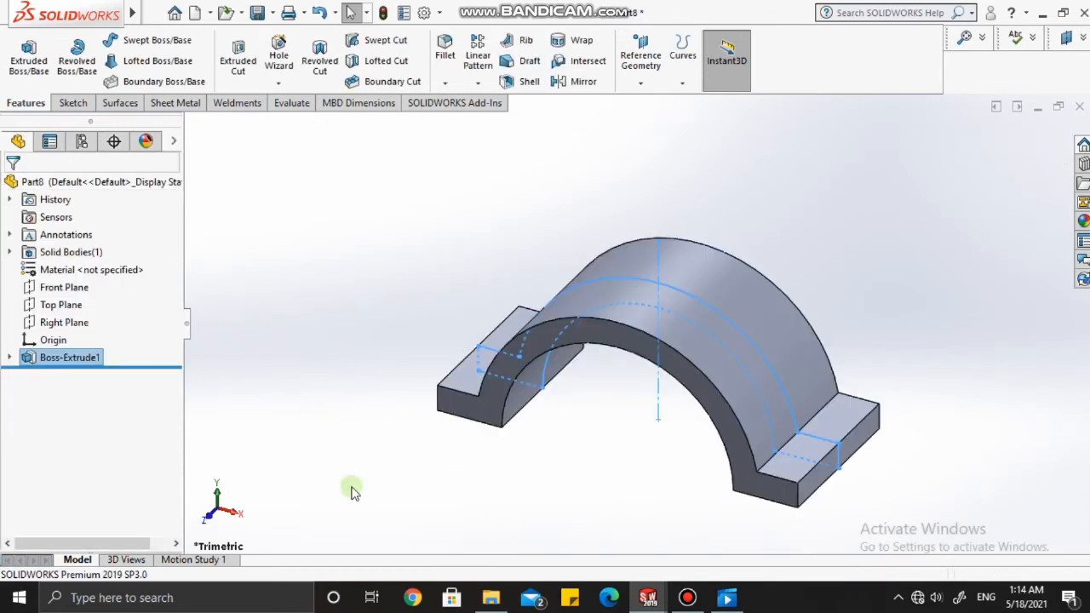
Start a sketch on the left tab's upper face and draw a circle about 0.74 cm in diameter, centred level with the origin.
middle_drag(352, 486, 348, 531)
right_click(505, 284)
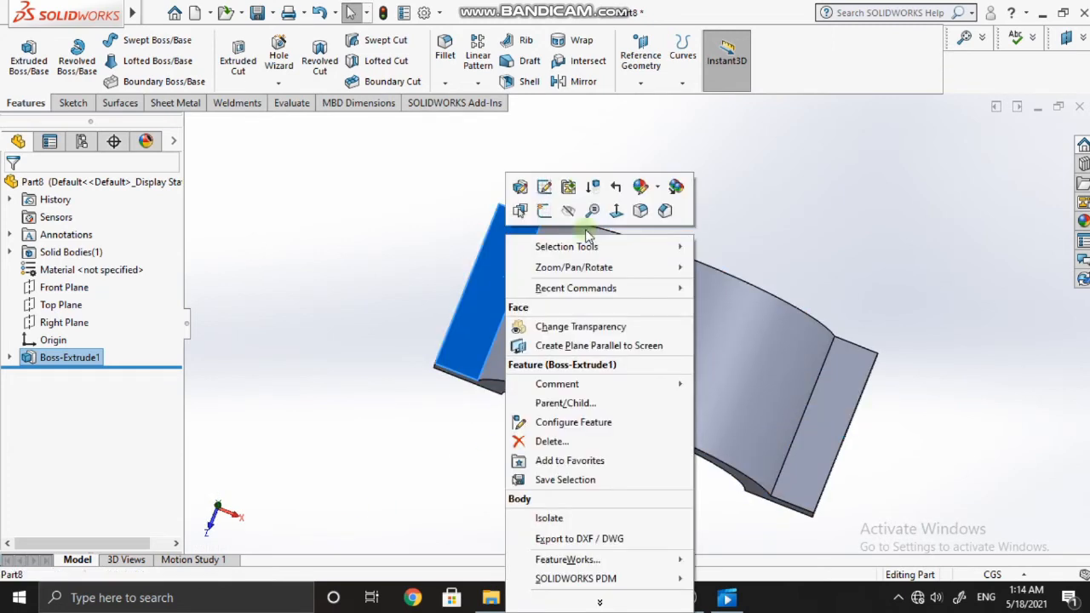
click(621, 216)
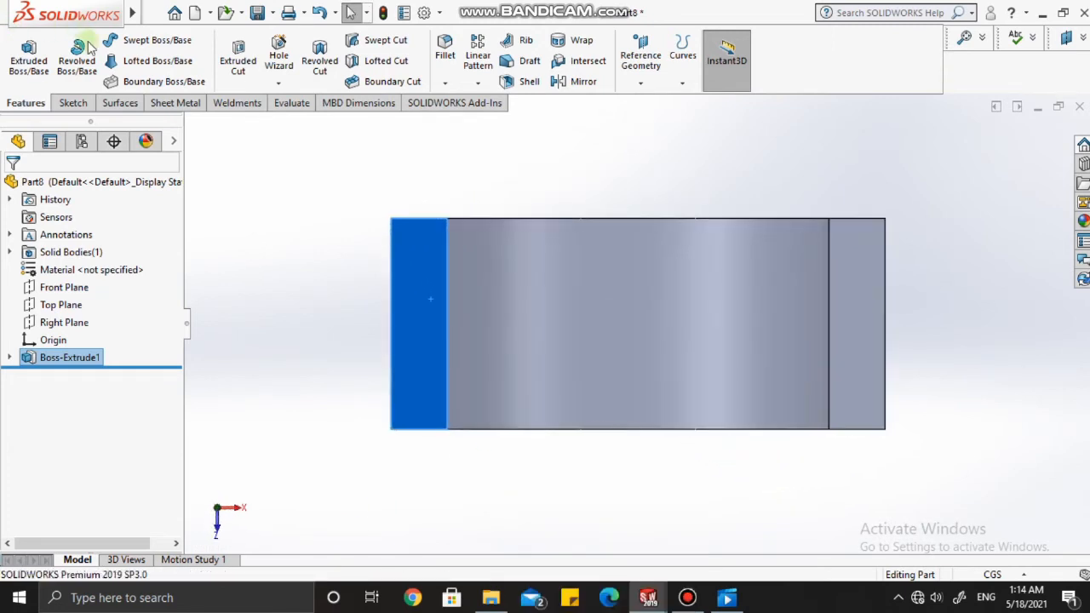
click(73, 102)
click(24, 53)
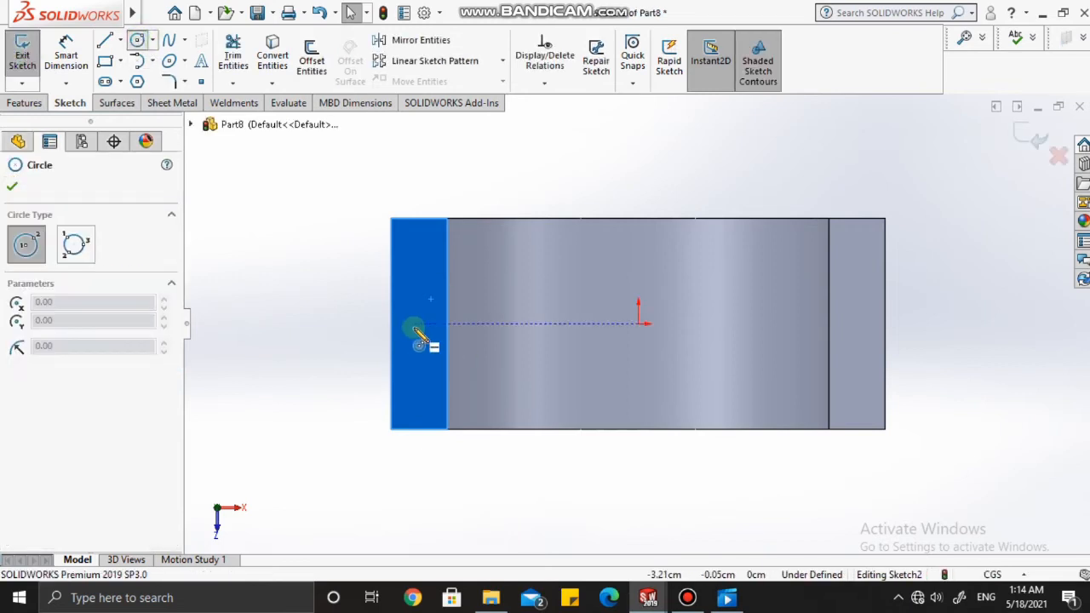
scroll(414, 336, down, 2)
scroll(462, 324, down, 2)
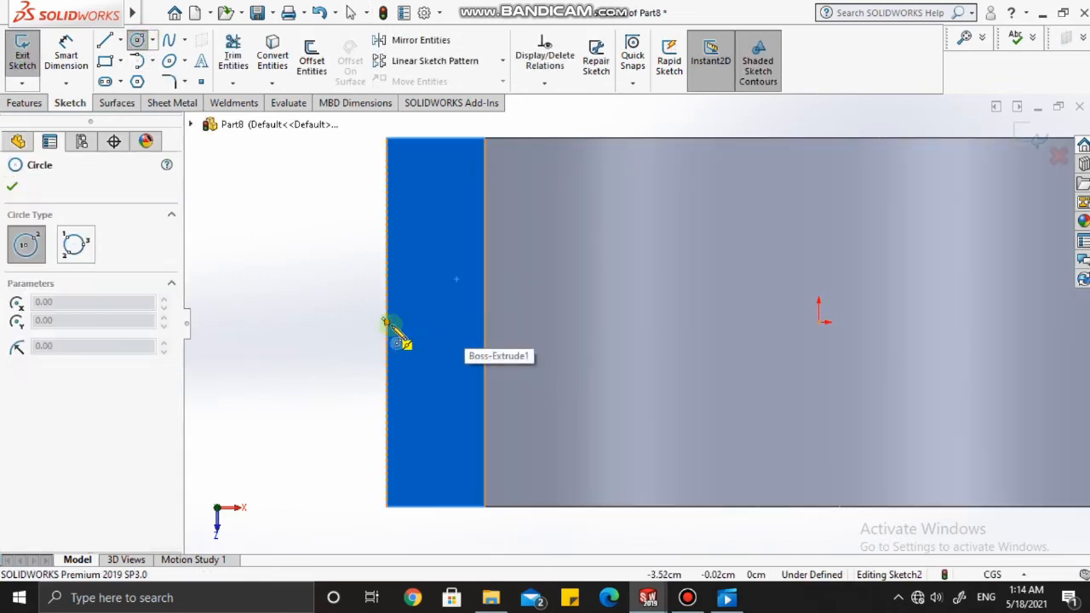
click(443, 321)
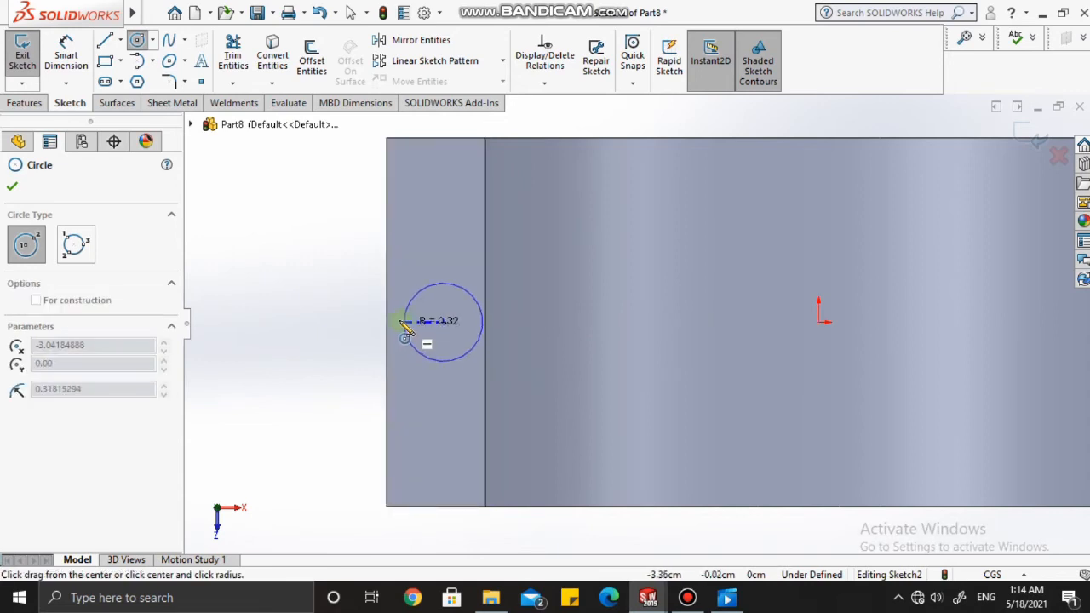
click(404, 326)
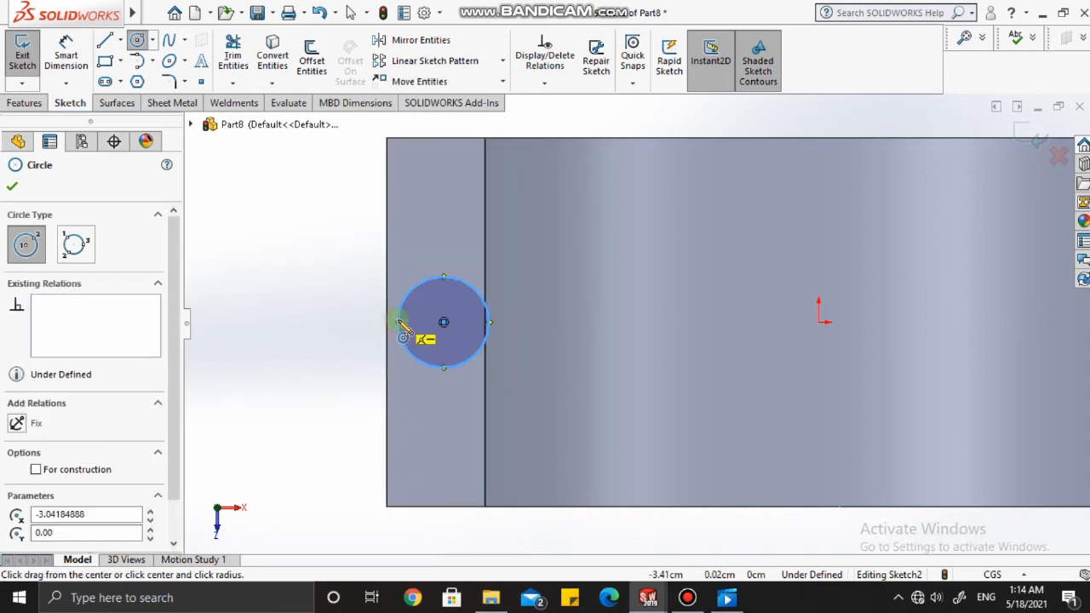
key(Escape)
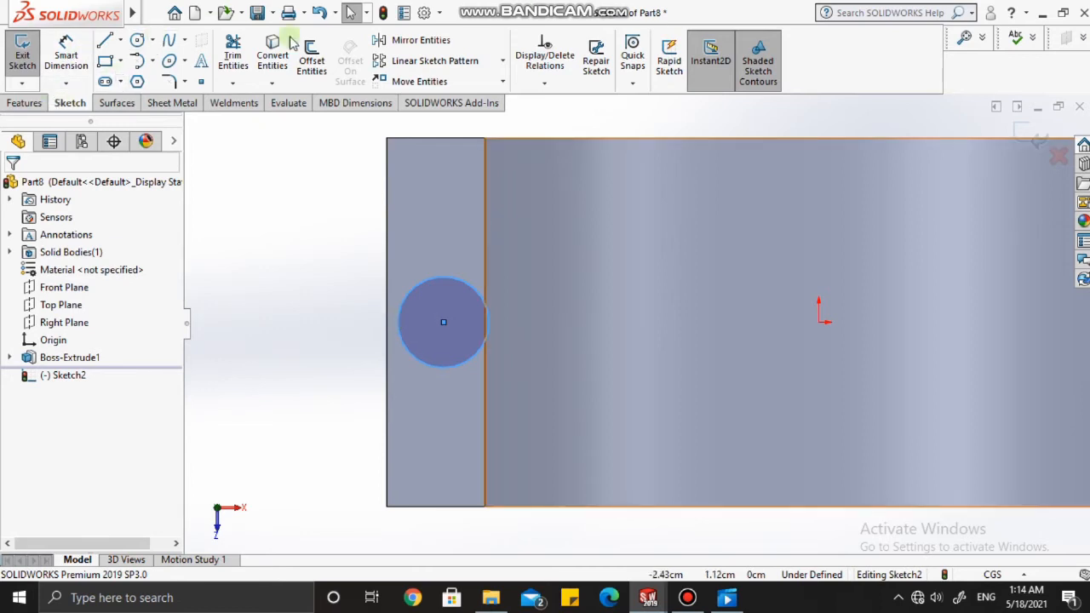
Add a Tangent relation between the circle and the left tab's outer edge.
click(503, 68)
click(299, 160)
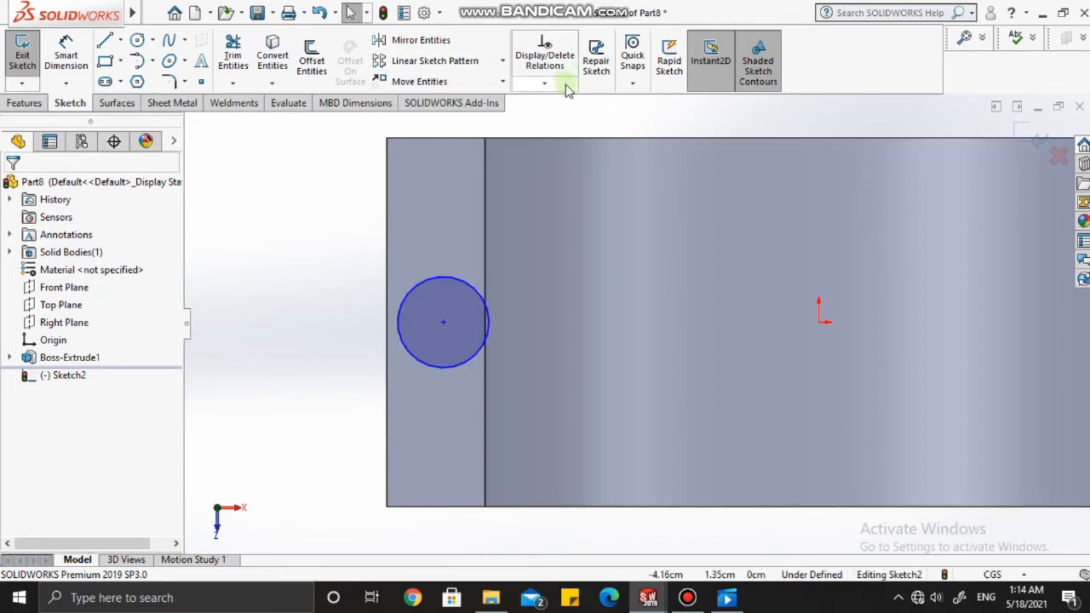
click(544, 83)
click(547, 121)
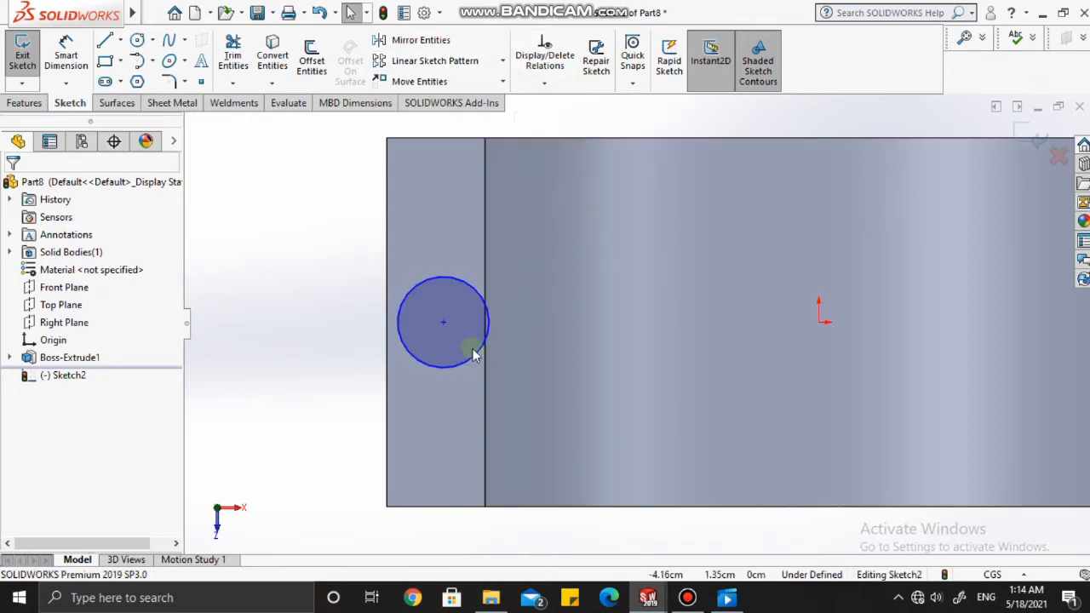
click(433, 371)
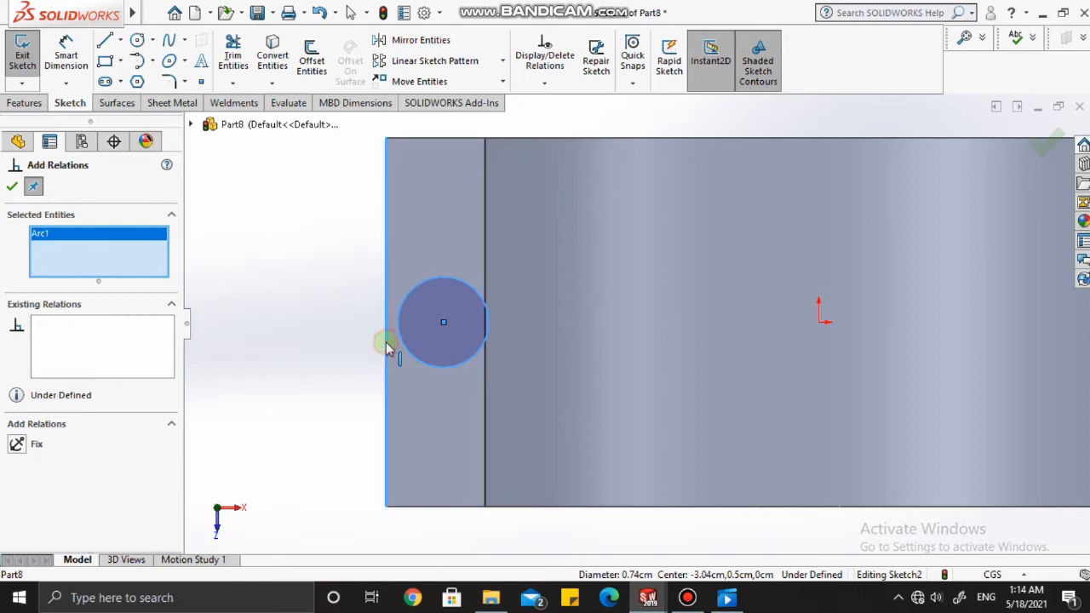
click(386, 342)
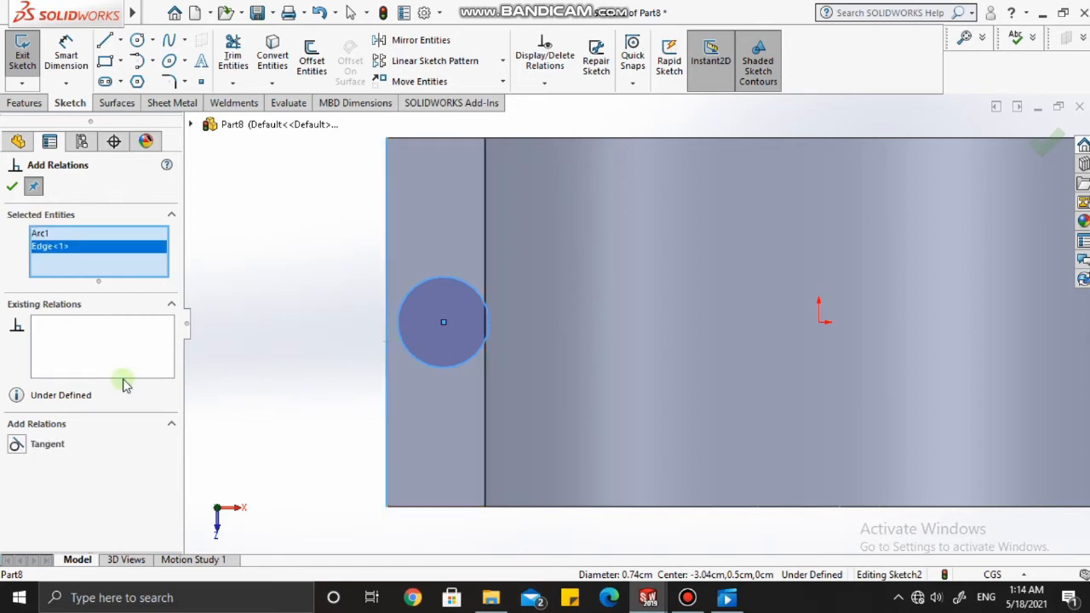
click(47, 445)
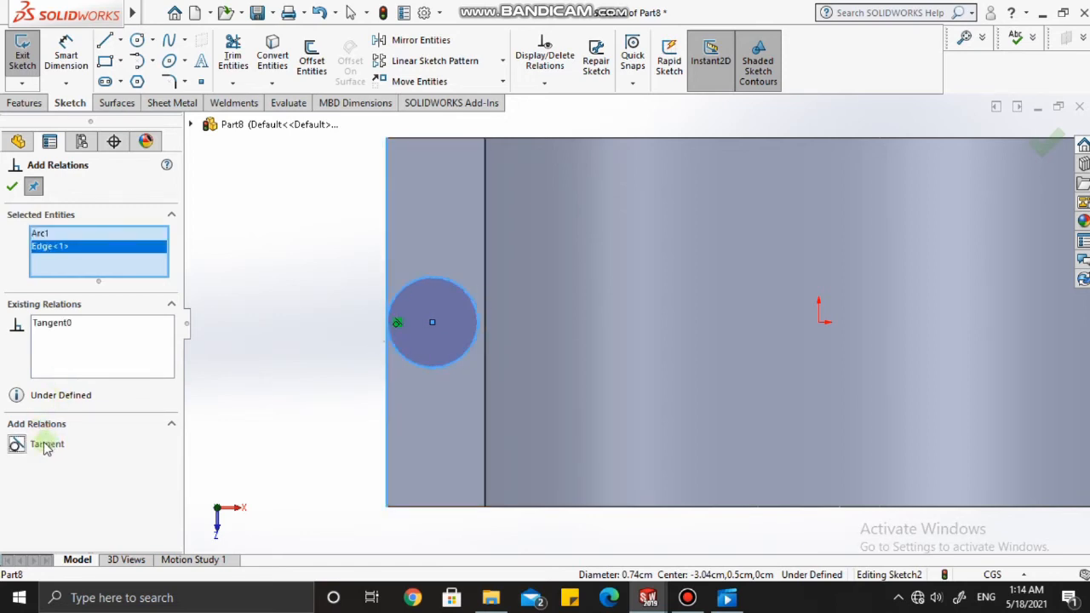
click(10, 188)
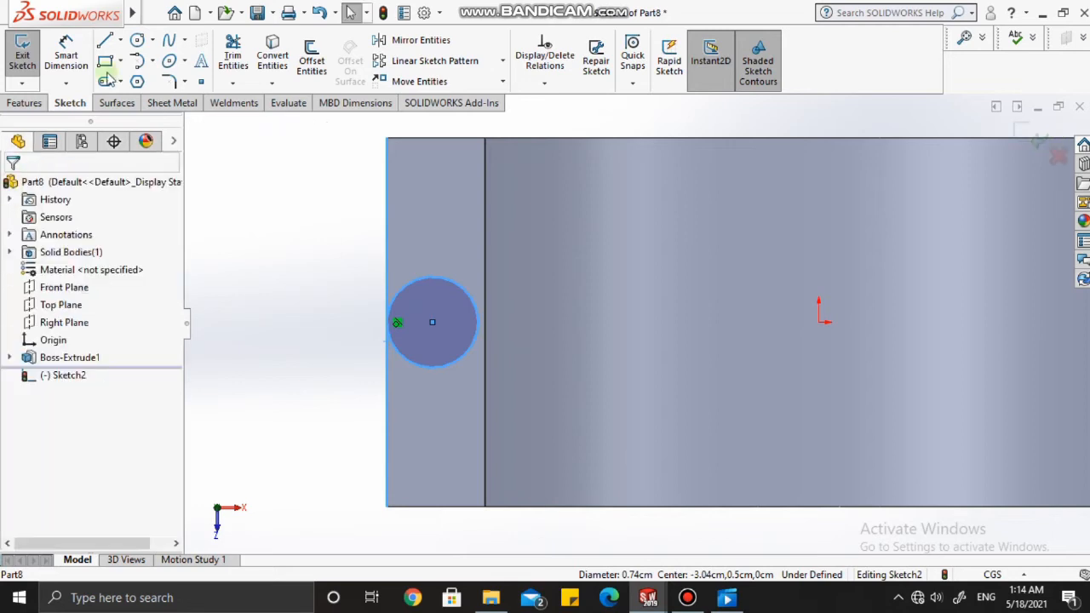
Dimension the circle's diameter as 1.2 cm.
click(68, 51)
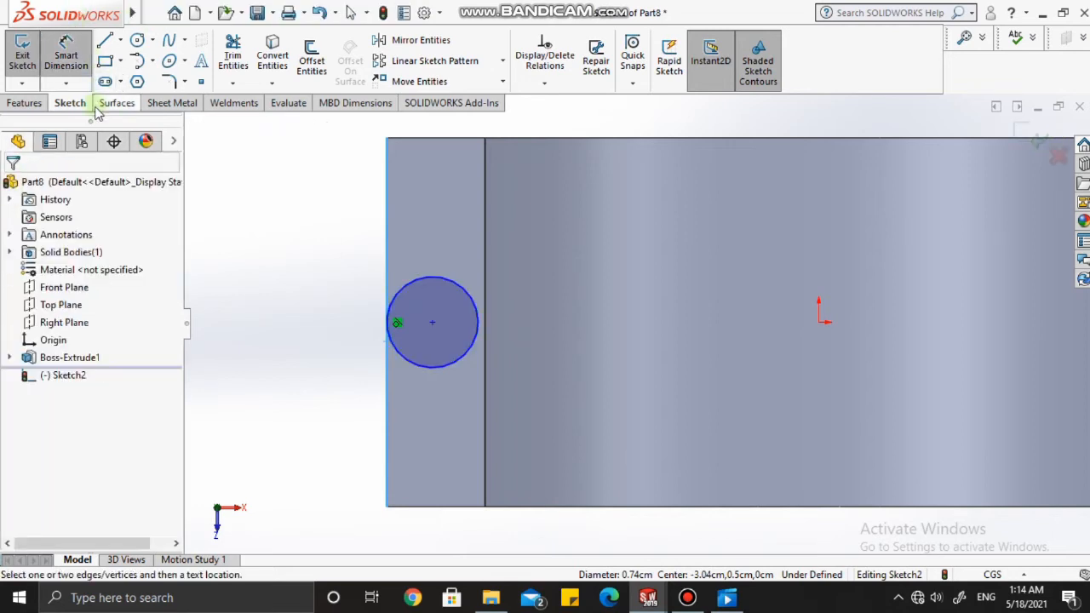
click(407, 288)
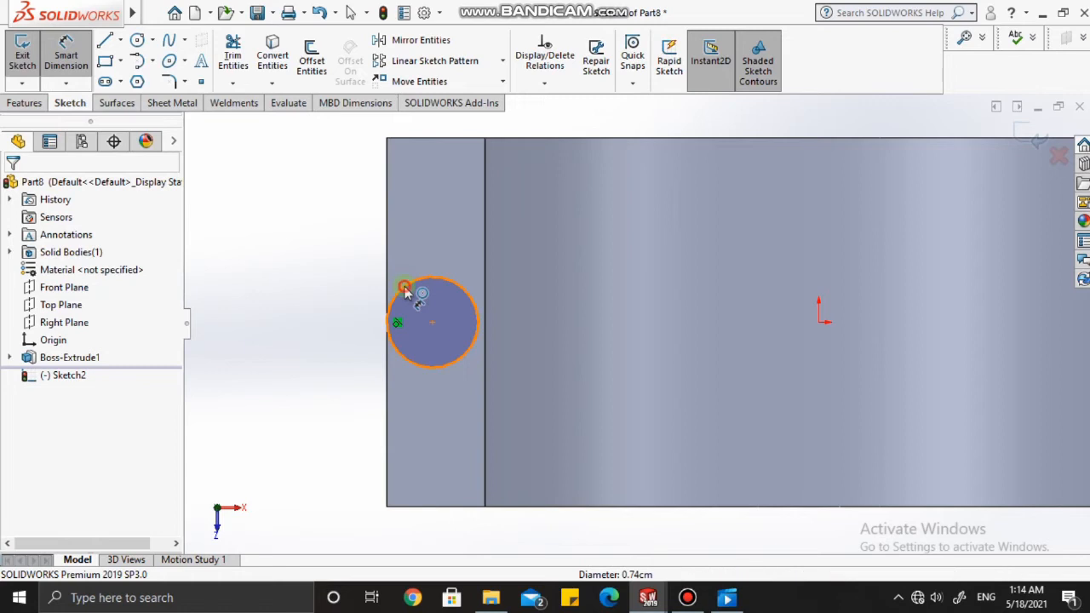
click(346, 242)
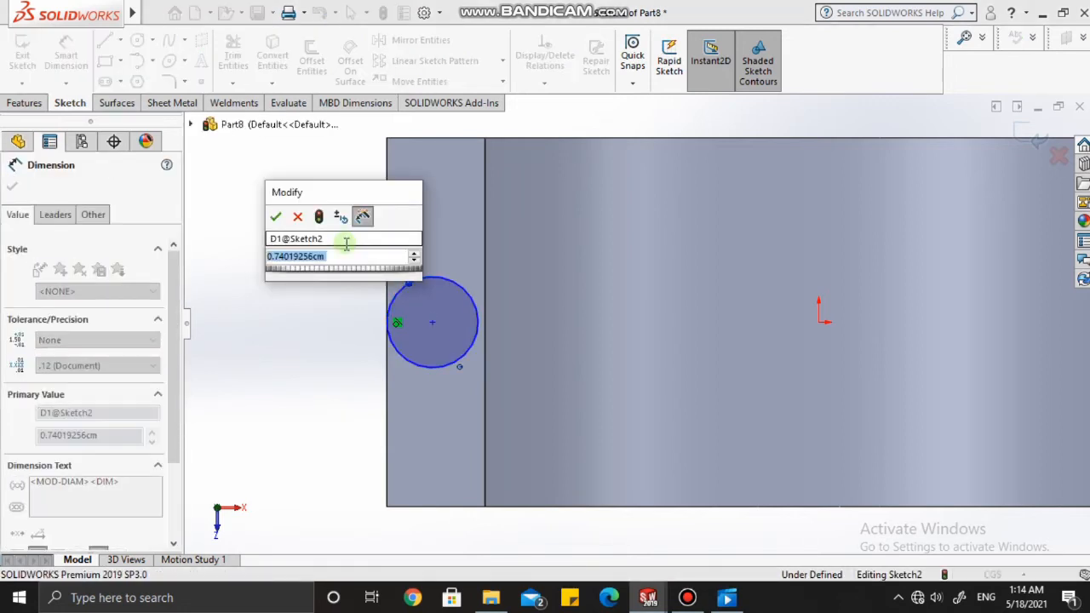
text(0.5)
key(Return)
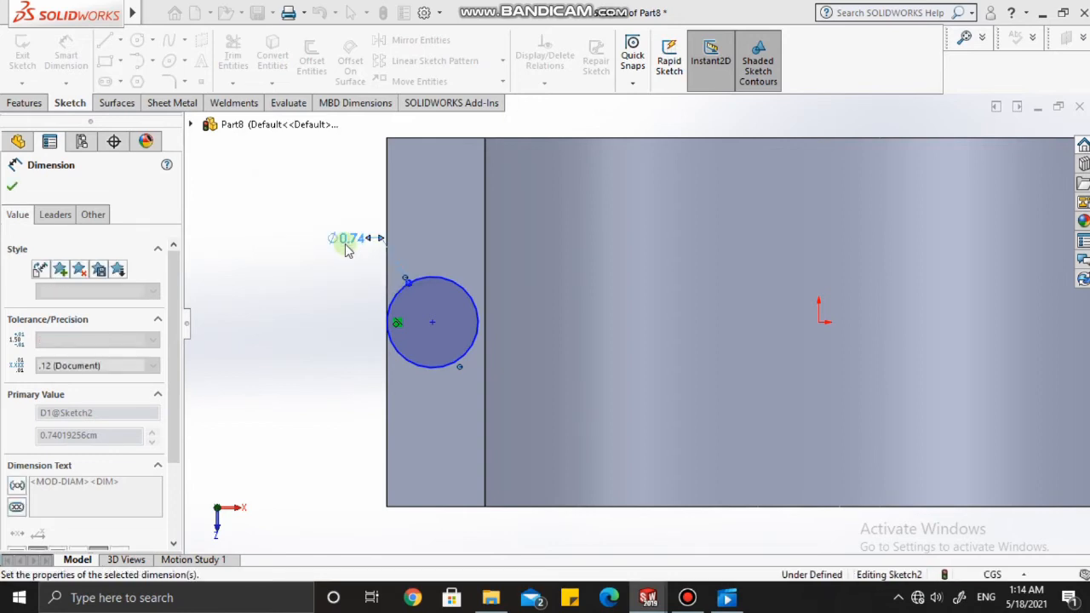
click(12, 189)
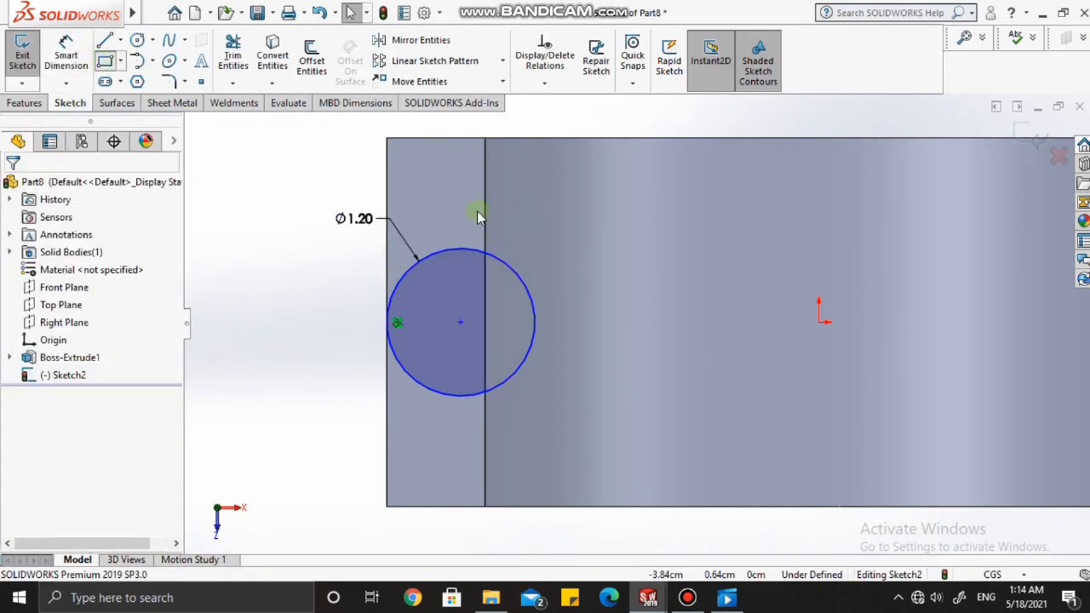
Sketch a corner rectangle about 1.33 cm wide from the circle's top point toward the origin, ending level with the circle's lowest point.
click(459, 249)
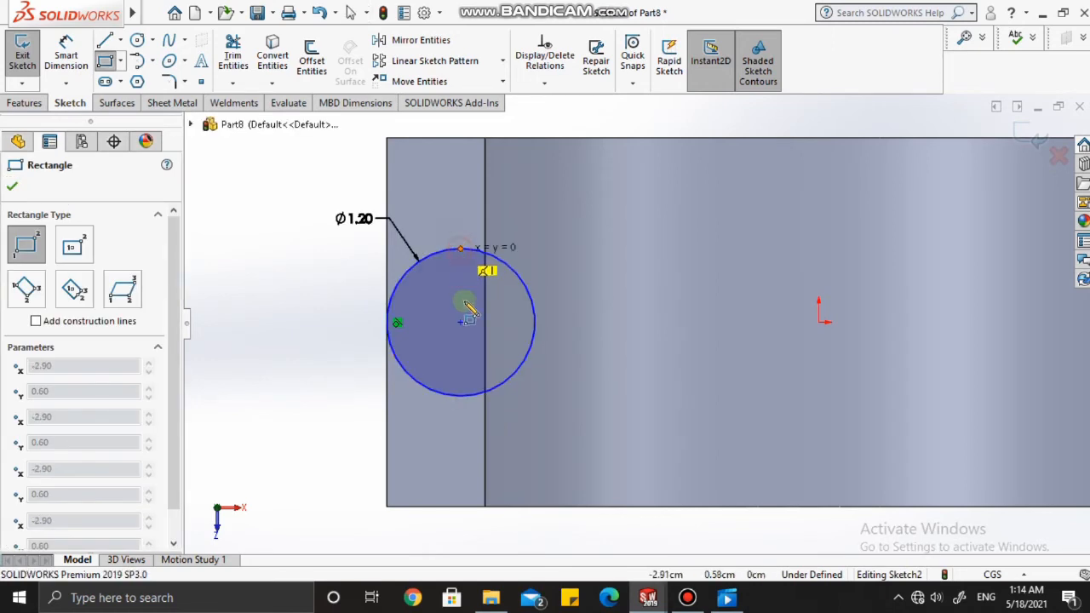
click(625, 395)
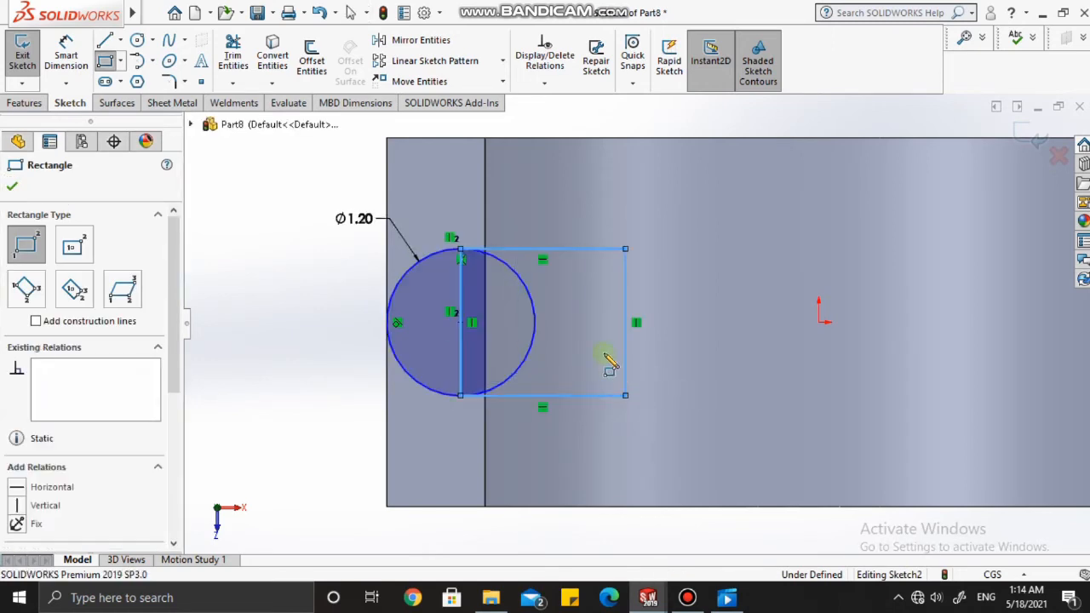
click(15, 189)
Dimension the rectangle's horizontal side as 1.2 cm and its vertical side as 1.2 cm.
click(65, 55)
click(521, 250)
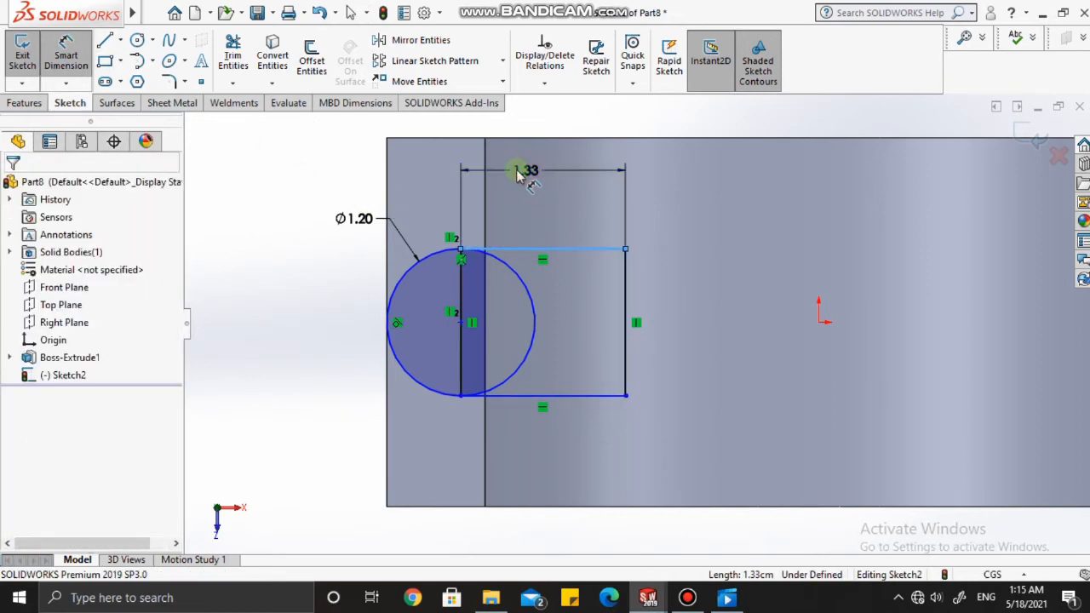
click(517, 172)
text(1.2)
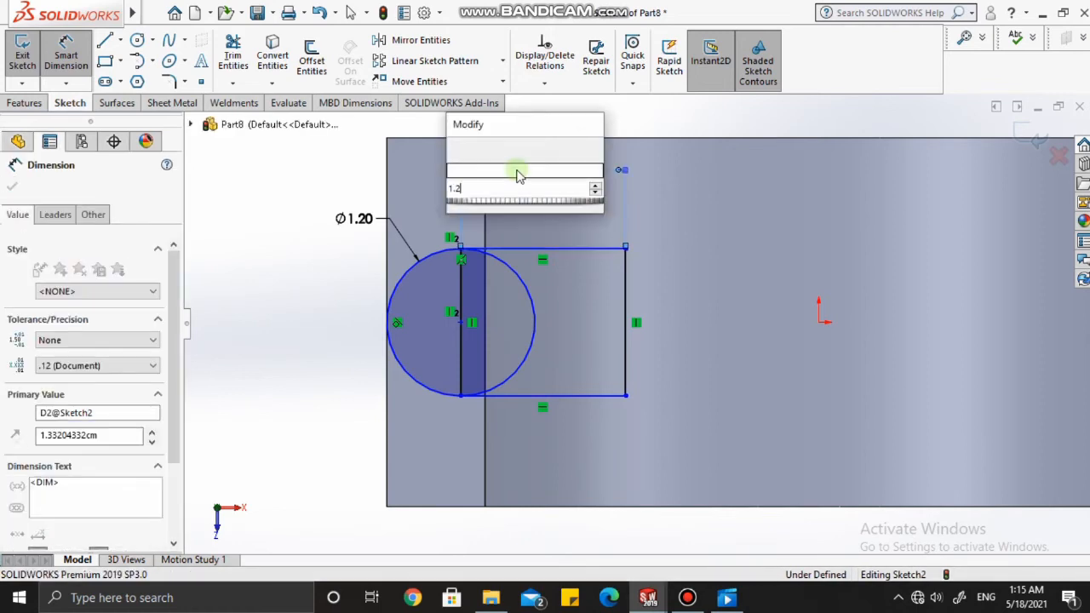
key(Return)
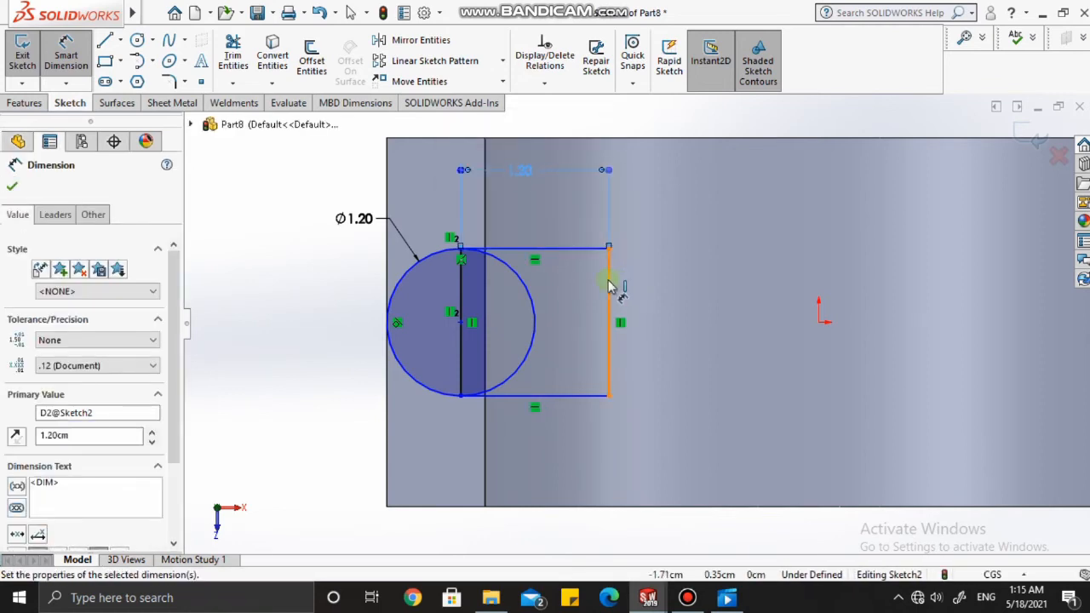
click(609, 286)
click(686, 285)
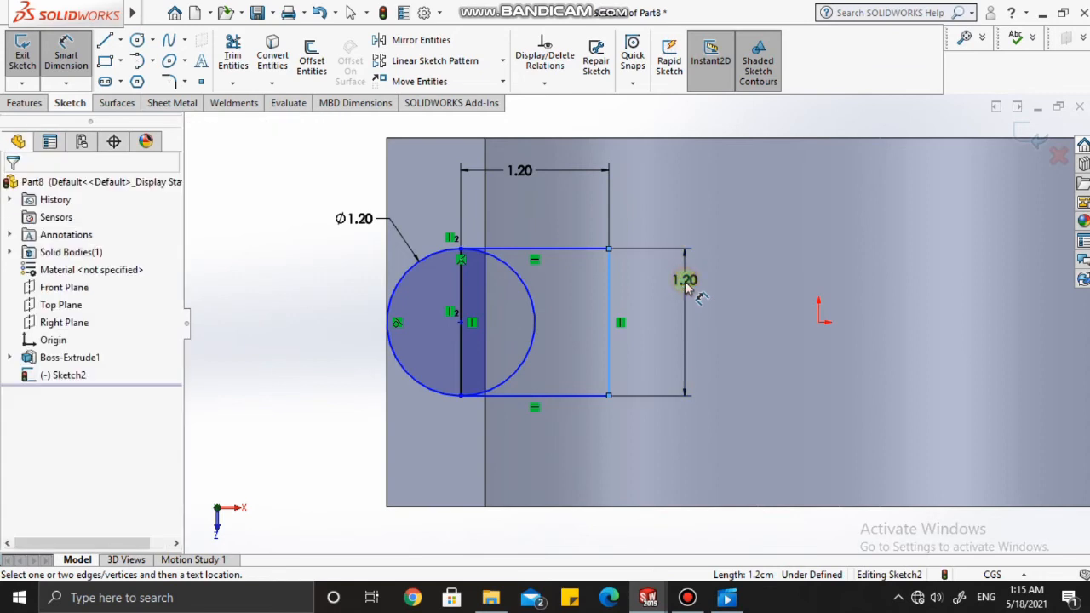
double_click(685, 283)
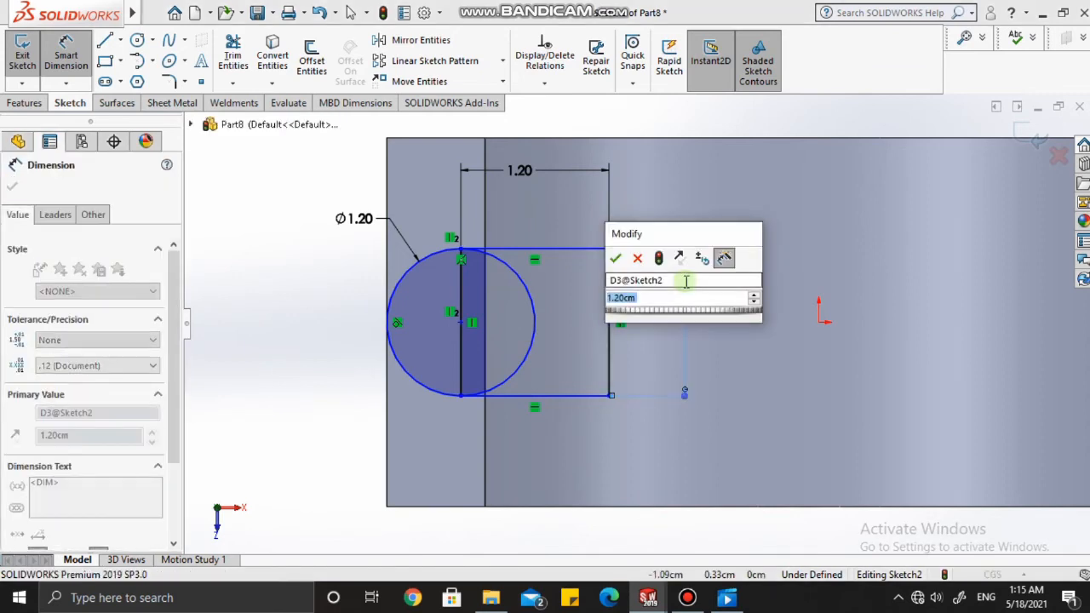
click(613, 258)
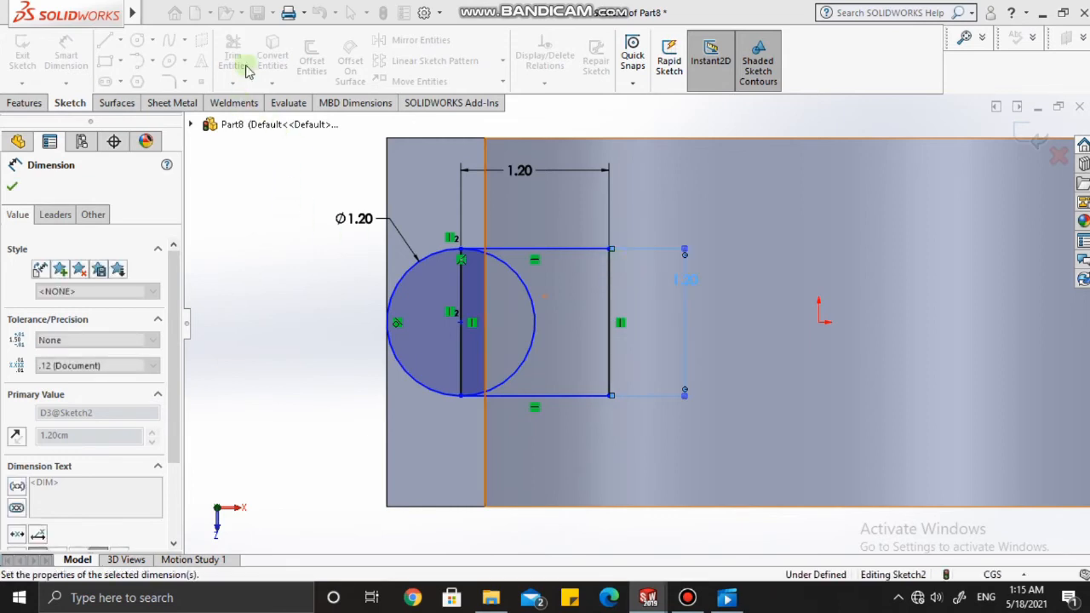
Trim away the circle's inner half and the rectangle's side crossing it, leaving a closed round-ended profile.
click(234, 70)
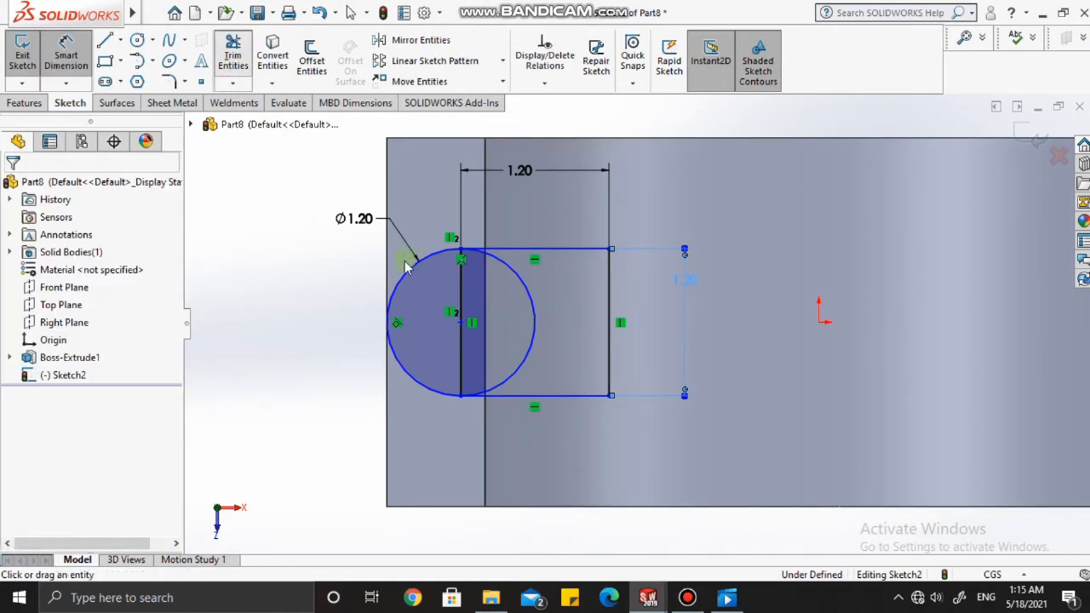
click(461, 283)
click(526, 298)
click(12, 185)
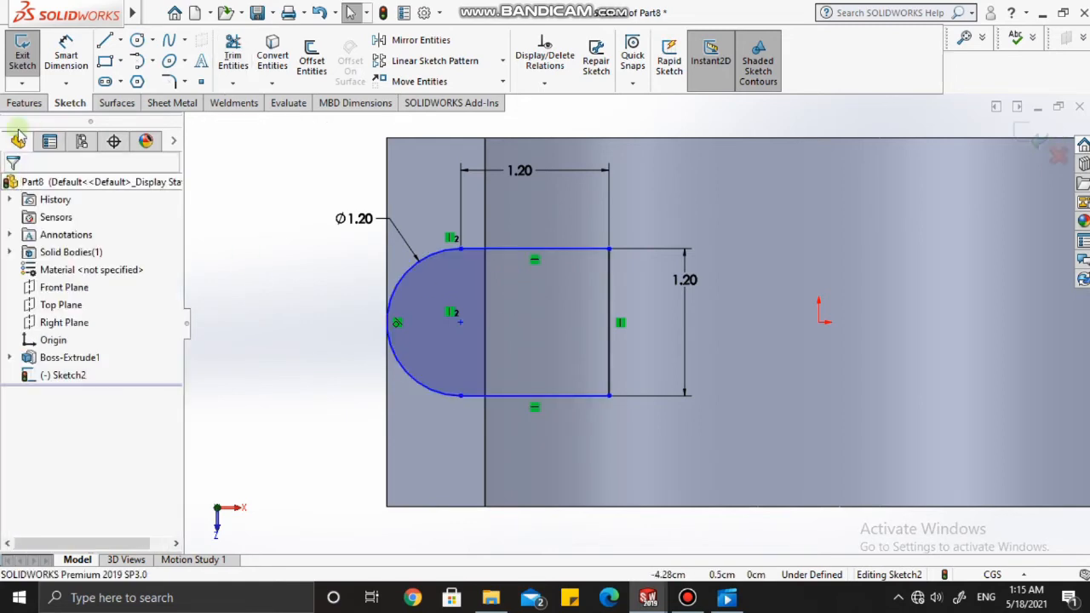
Extrude the round-ended profile as a Blind boss 1.6 cm deep, merged with the half-ring body.
click(25, 103)
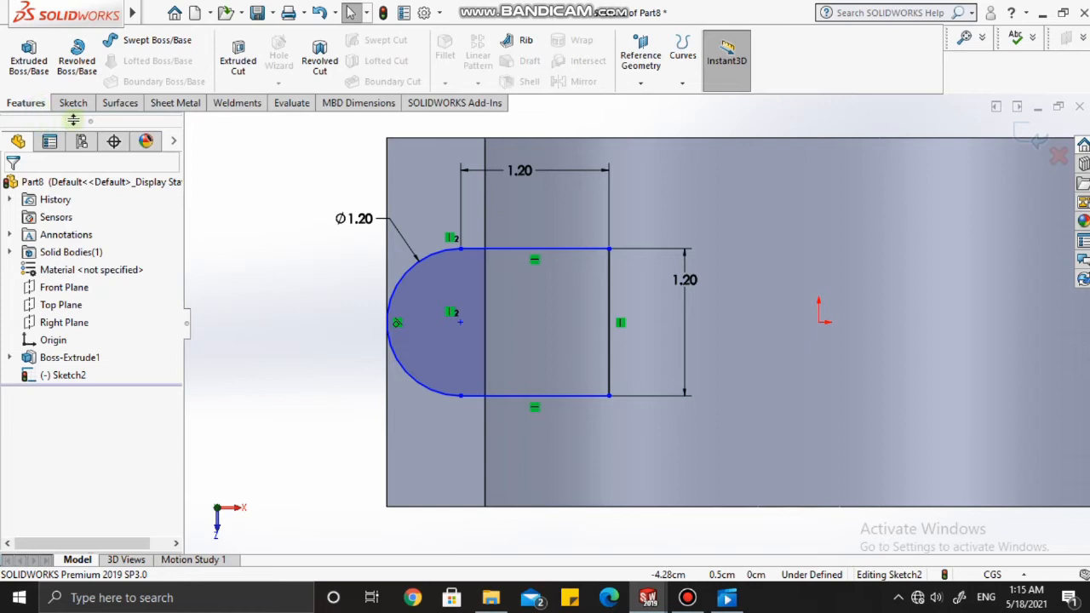
click(38, 64)
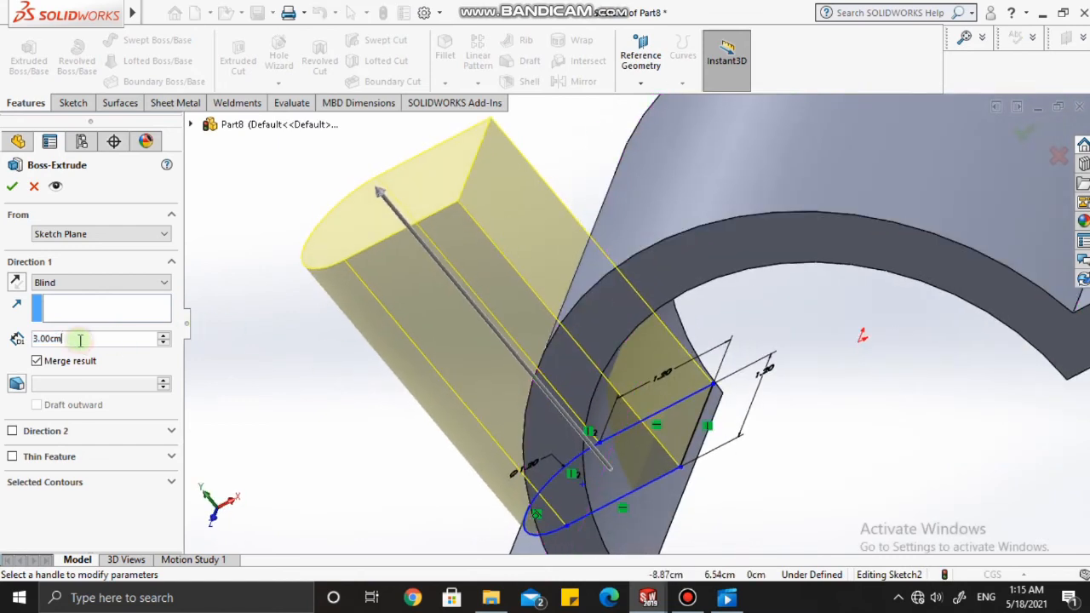
click(60, 329)
key(BackSpace)
key(BackSpace)
key(BackSpace)
key(BackSpace)
key(BackSpace)
key(BackSpace)
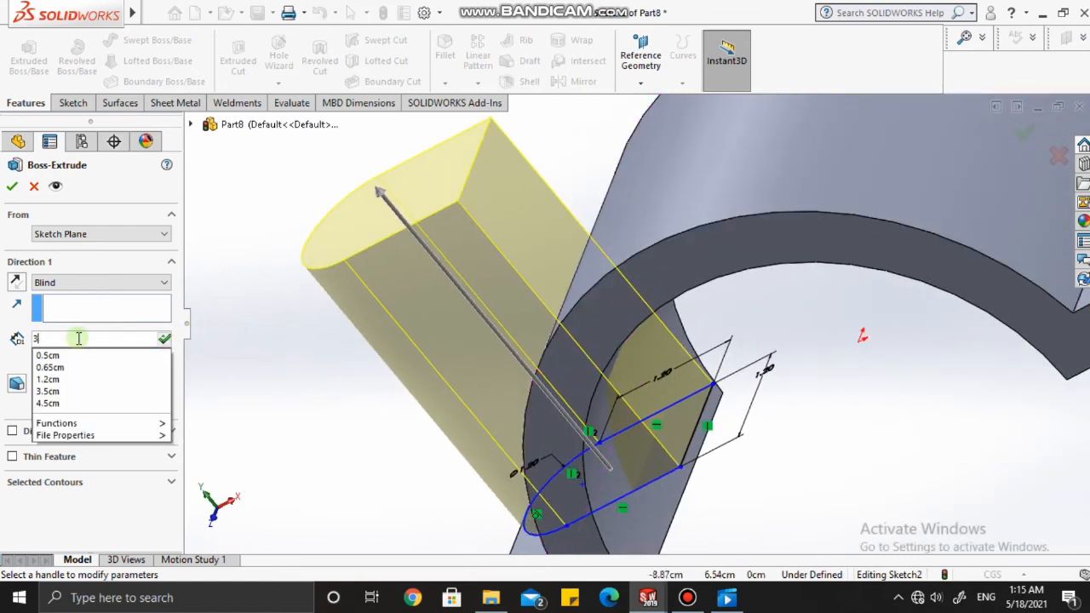
text(1.6)
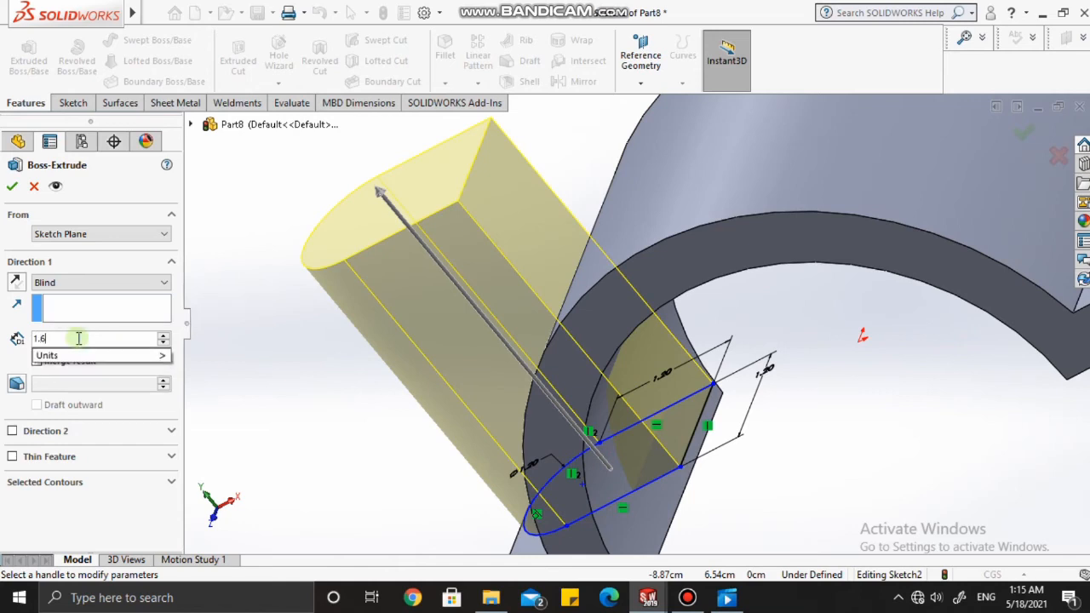
key(Return)
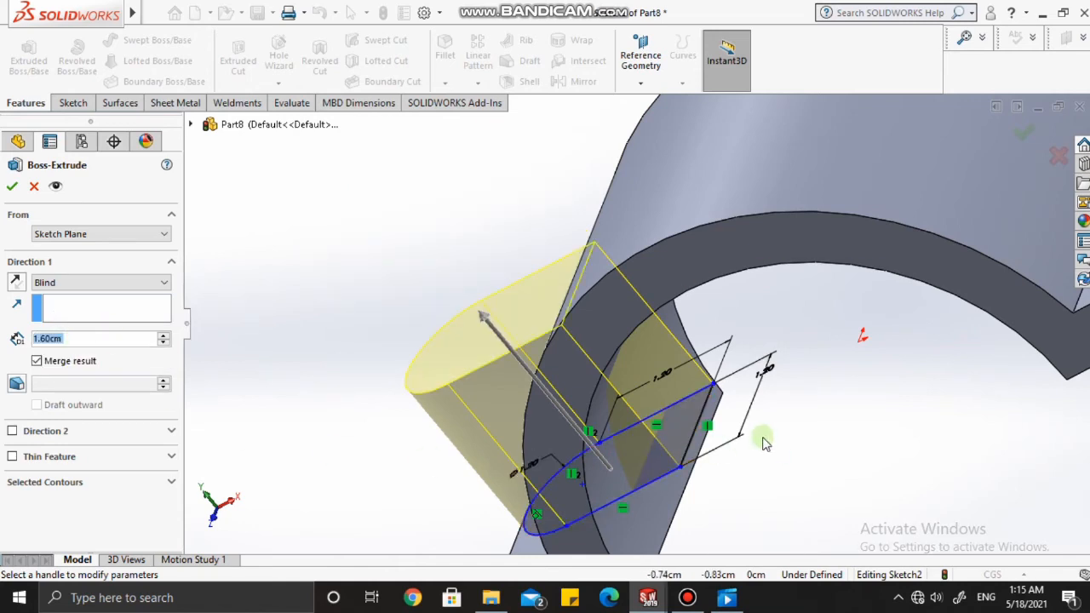
scroll(759, 437, up, 4)
click(12, 186)
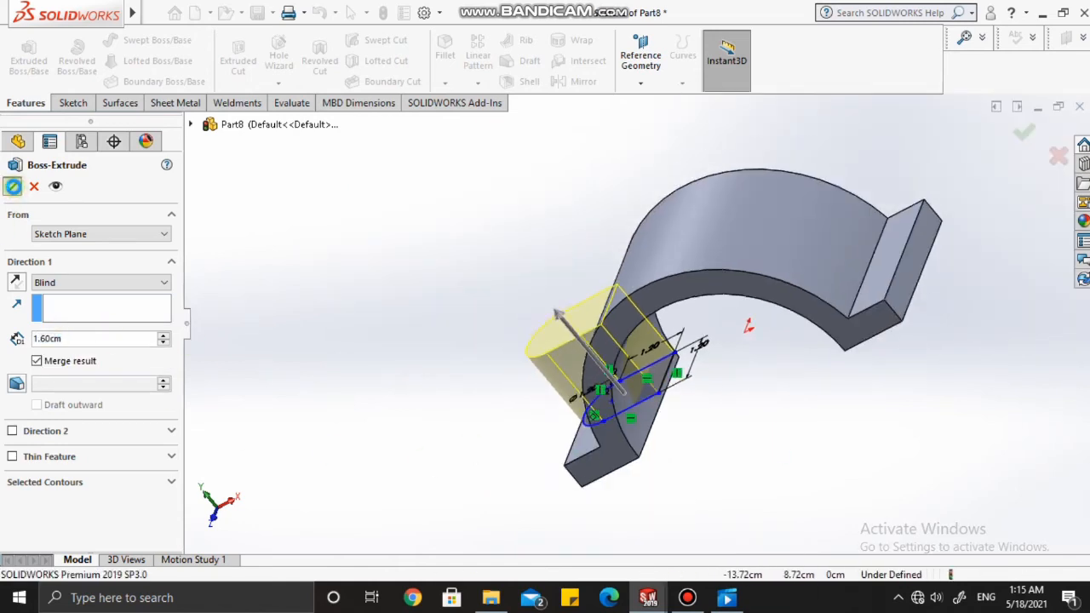
Sketch a circle about 0.62 cm in diameter on the new boss's top face, concentric with its rounded end.
middle_drag(626, 284, 658, 360)
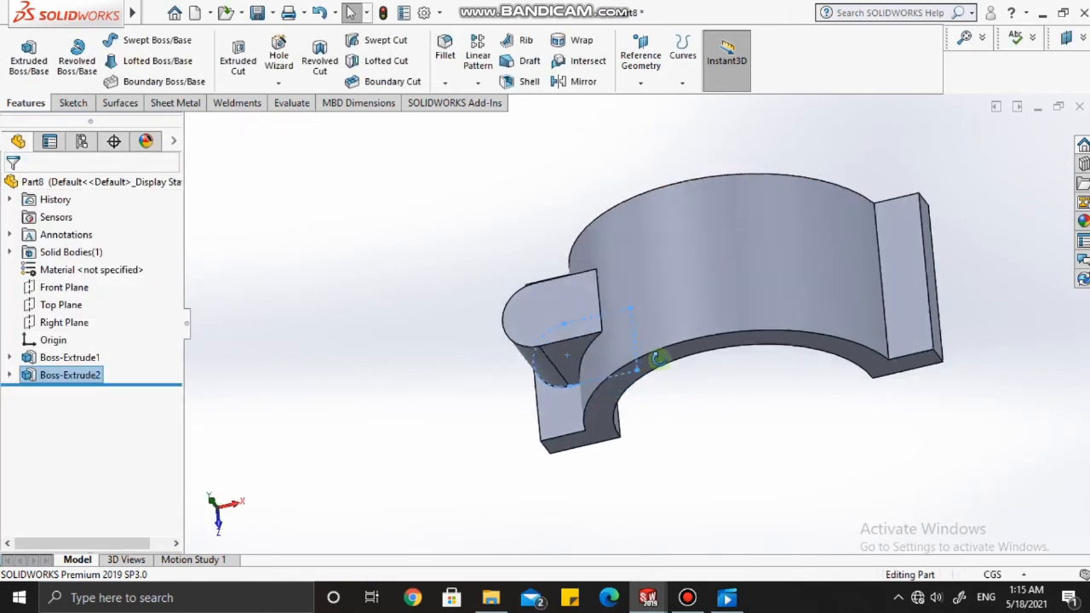
right_click(530, 320)
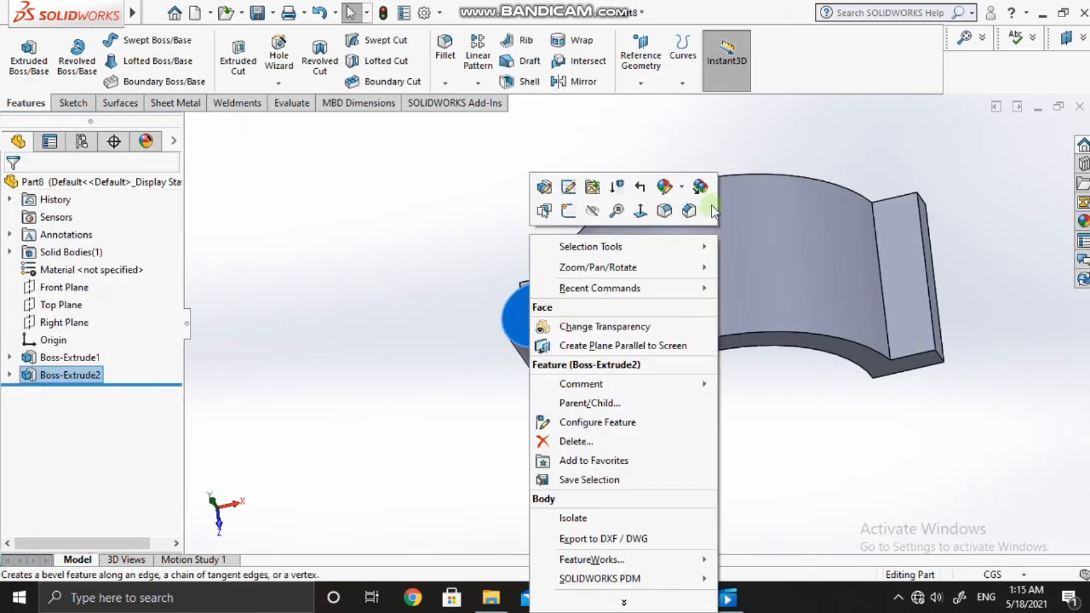
click(644, 209)
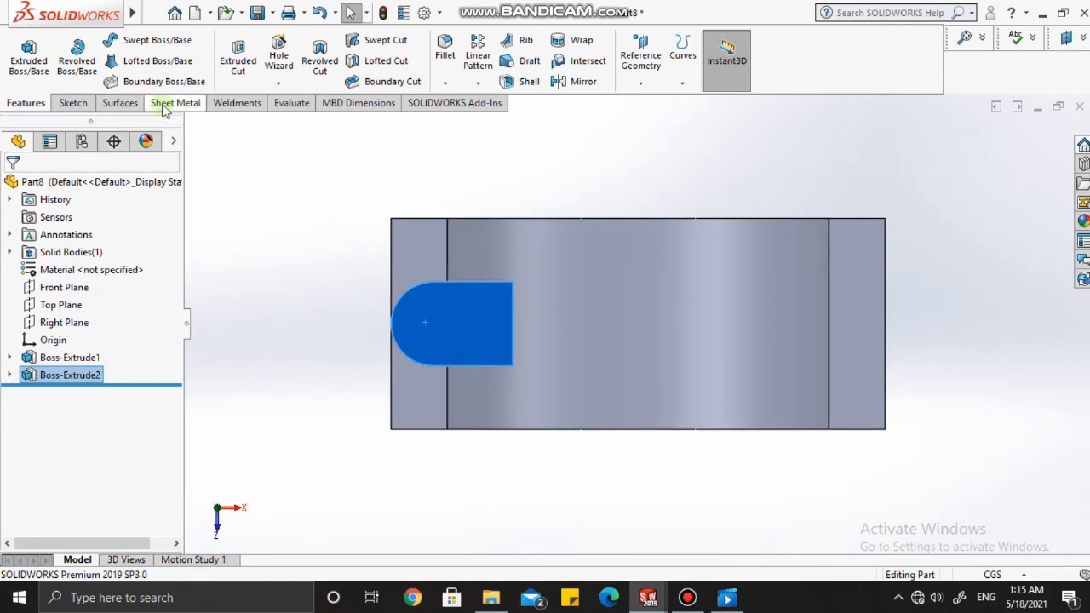
click(73, 102)
click(138, 43)
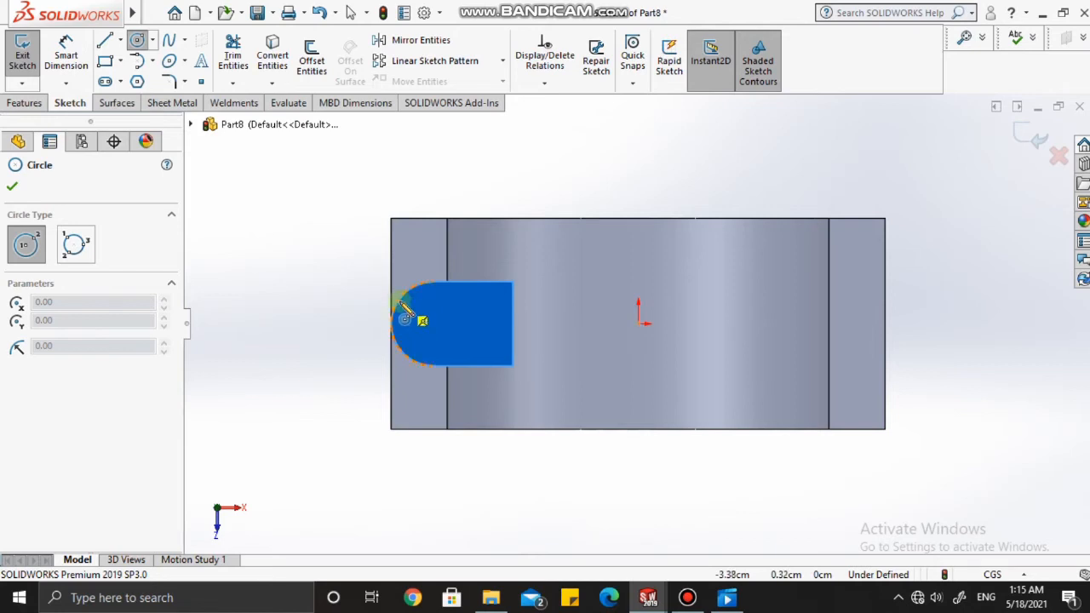
click(432, 323)
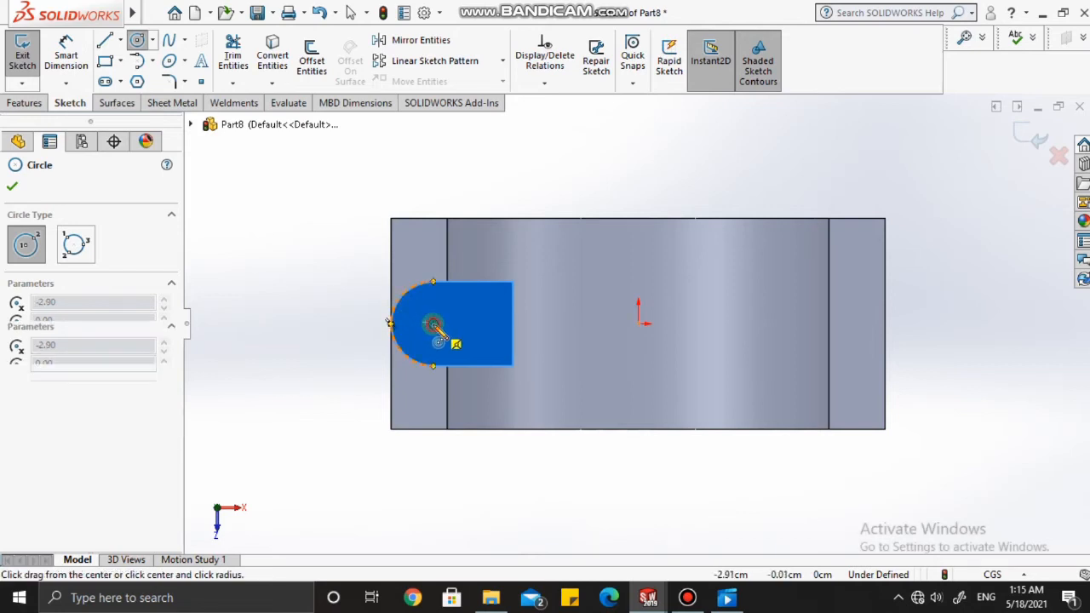
click(432, 302)
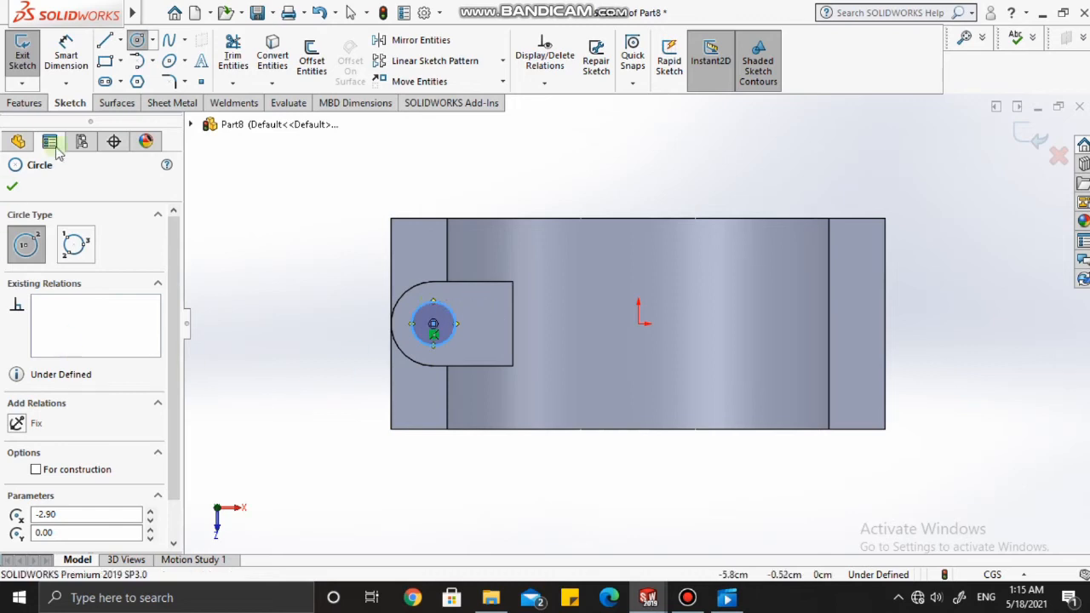
Dimension the diameter of the circle on the boss as 0.65 cm.
click(15, 186)
click(65, 53)
click(436, 308)
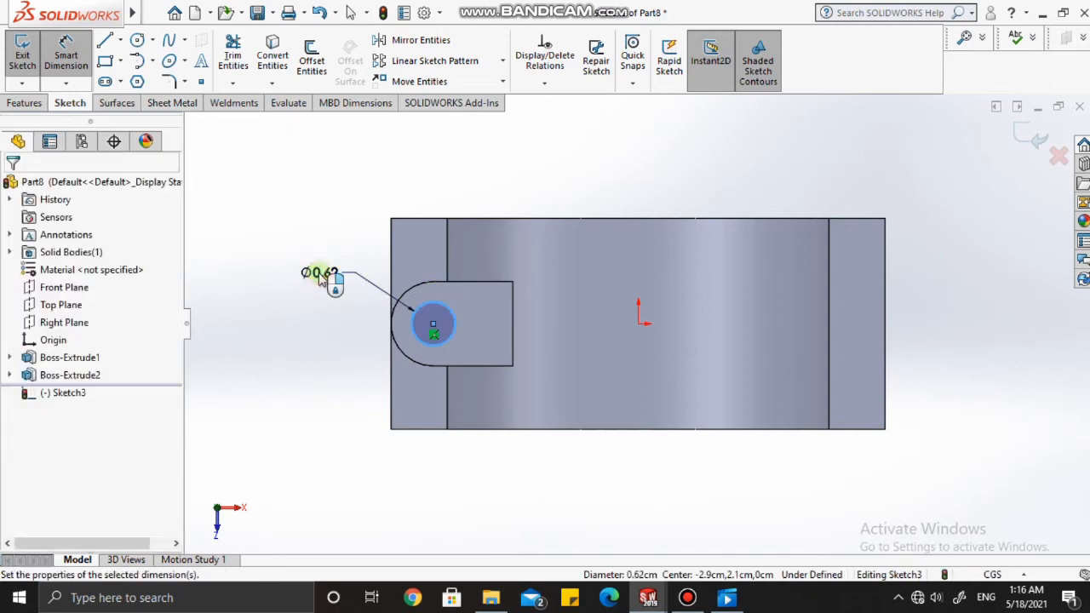
click(320, 277)
text(.)
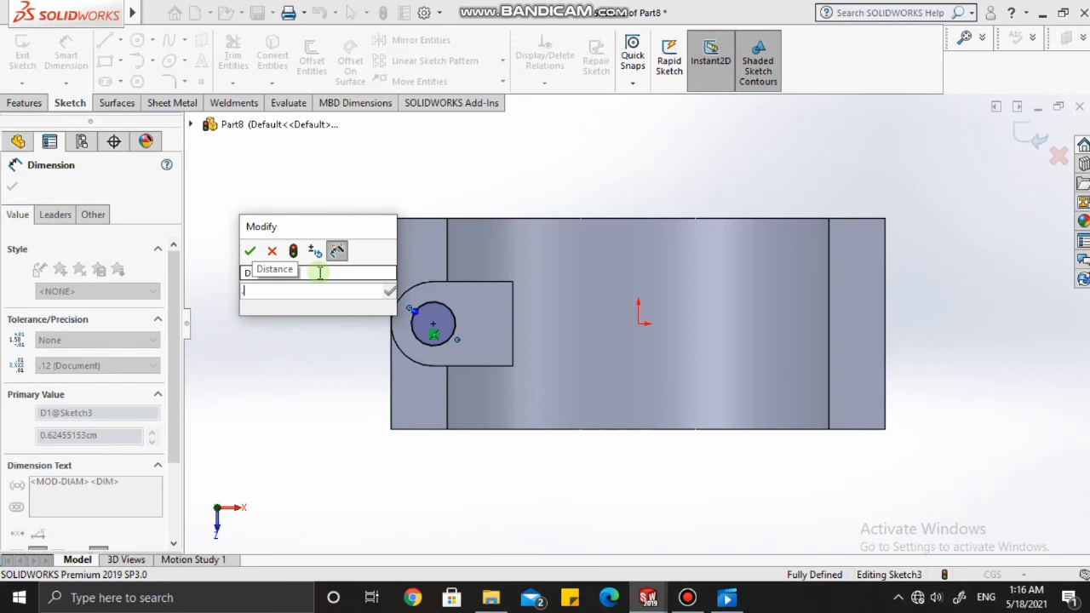
text(6245)
key(Return)
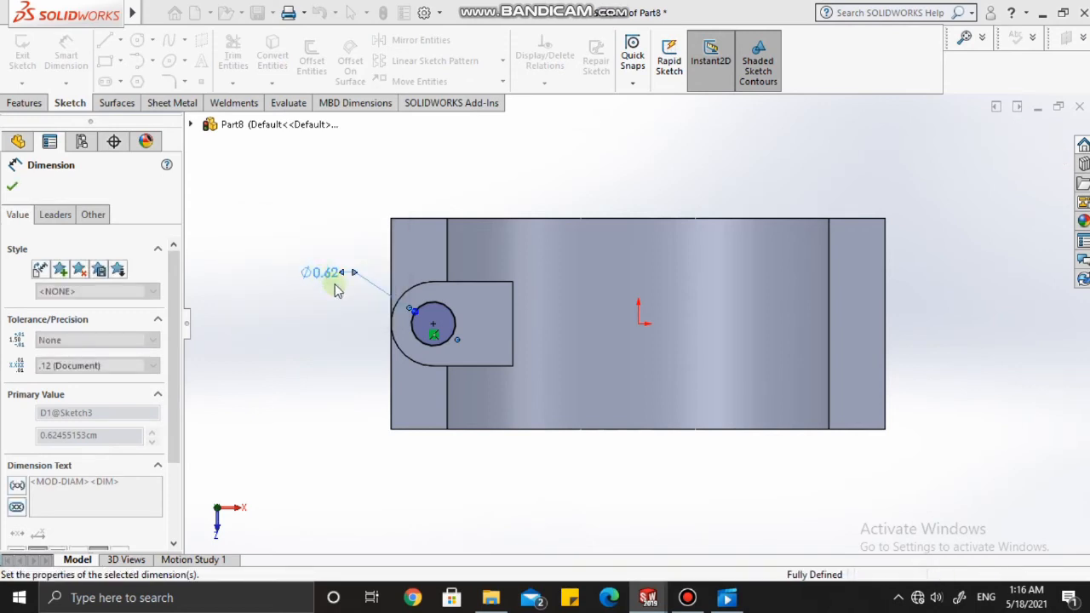
click(15, 188)
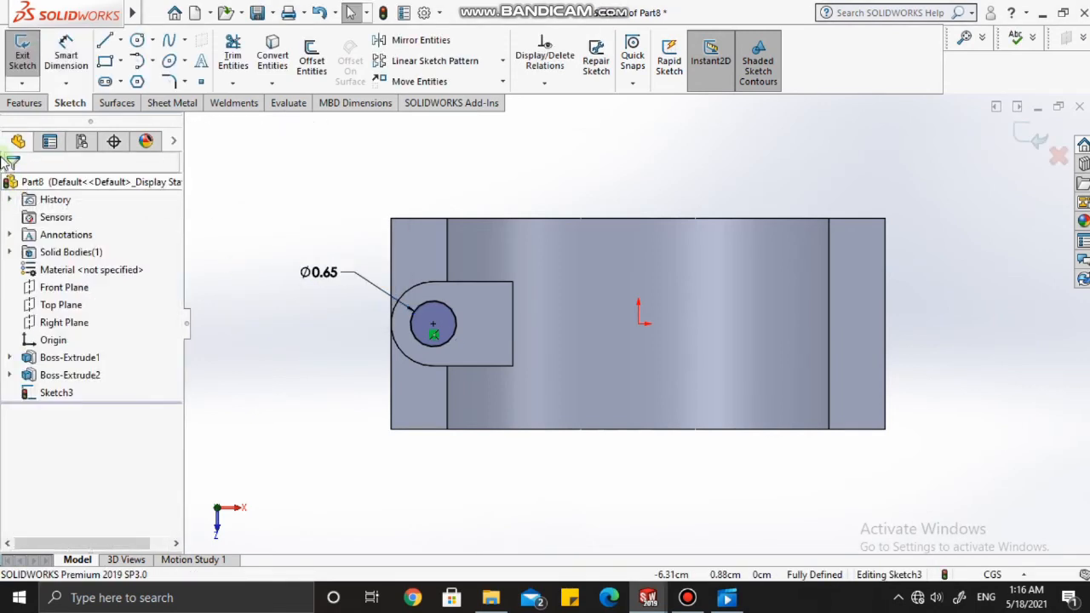
Cut-extrude the circle through all to make a bolt hole in the boss and tab.
click(26, 104)
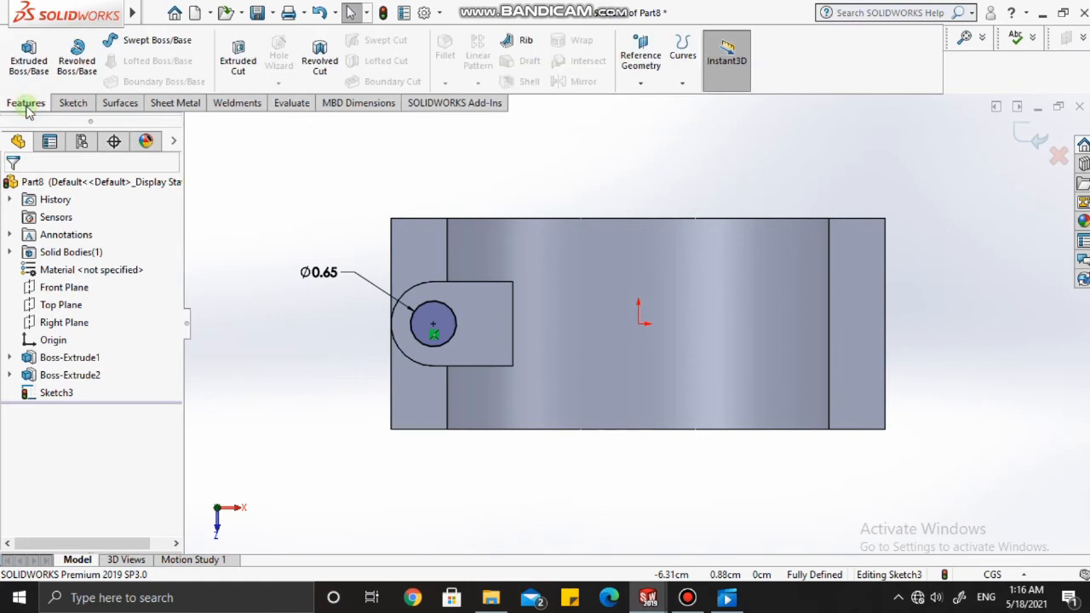
click(245, 49)
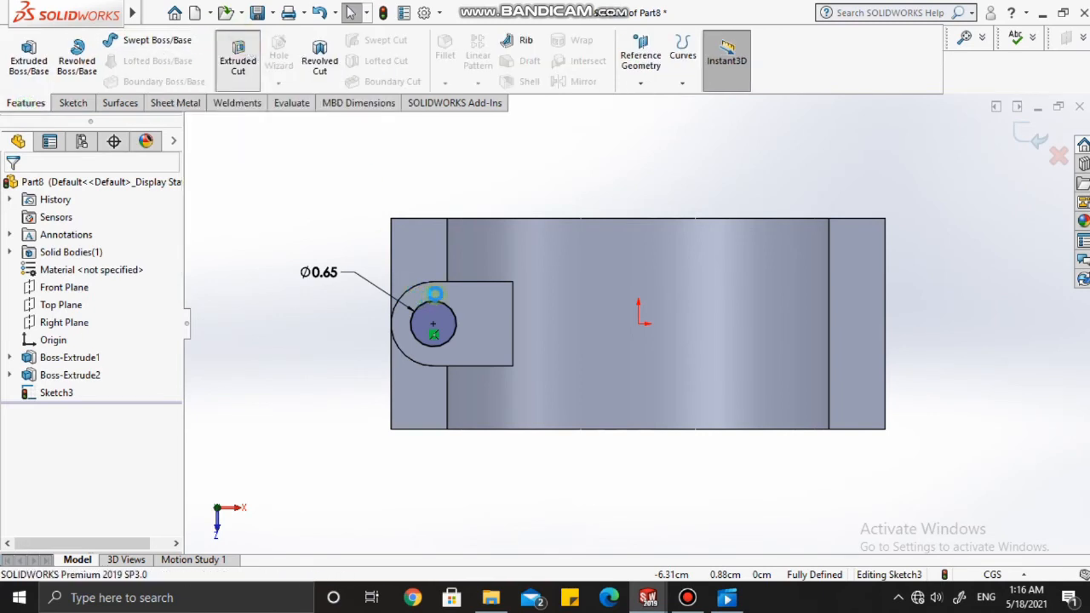
click(102, 282)
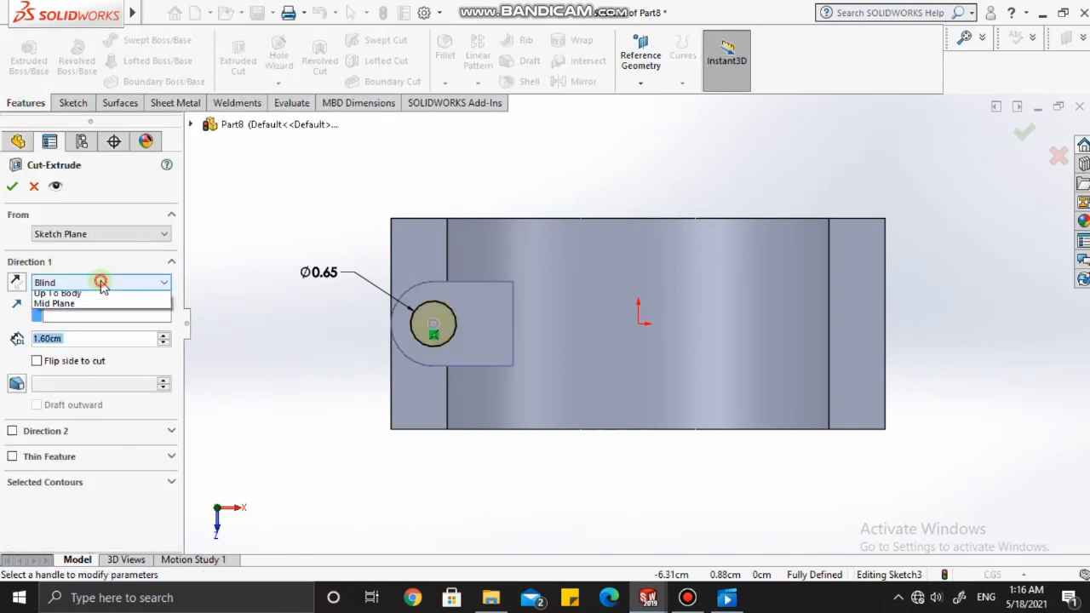
click(83, 318)
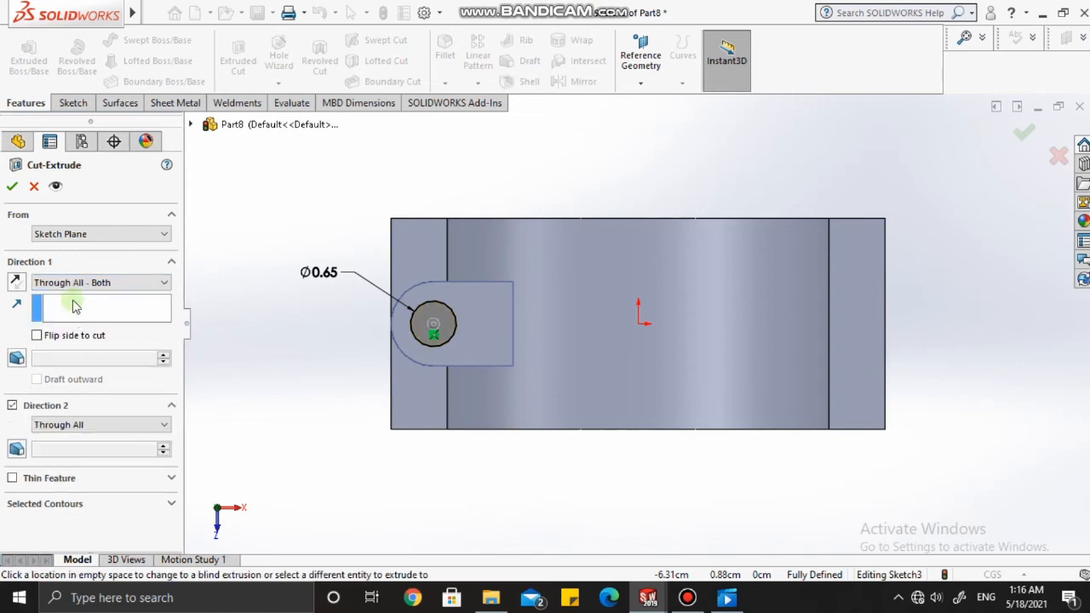
middle_drag(360, 401, 353, 296)
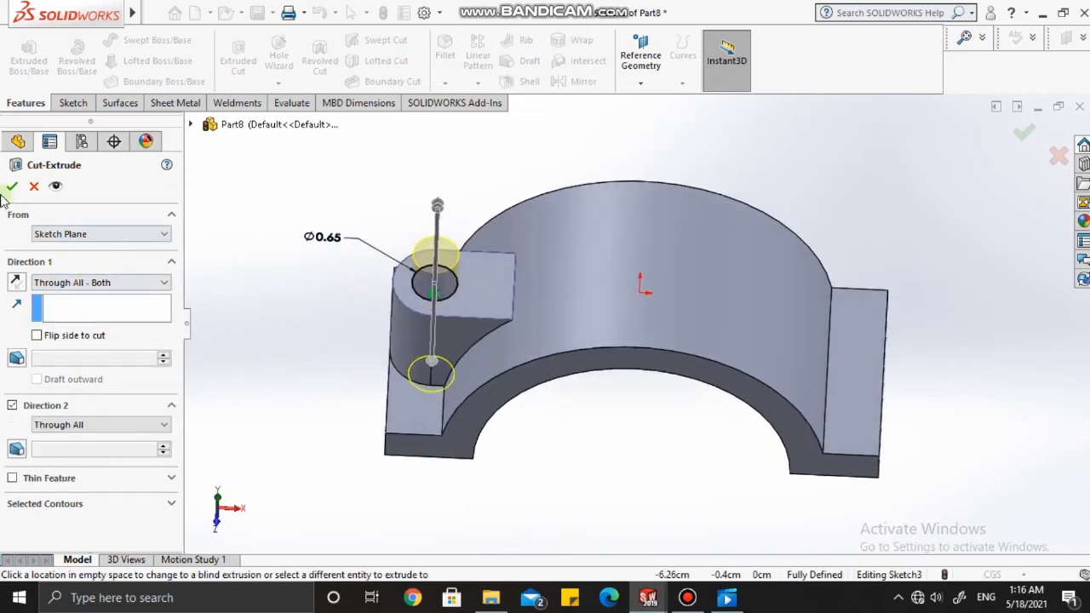
click(109, 282)
click(83, 305)
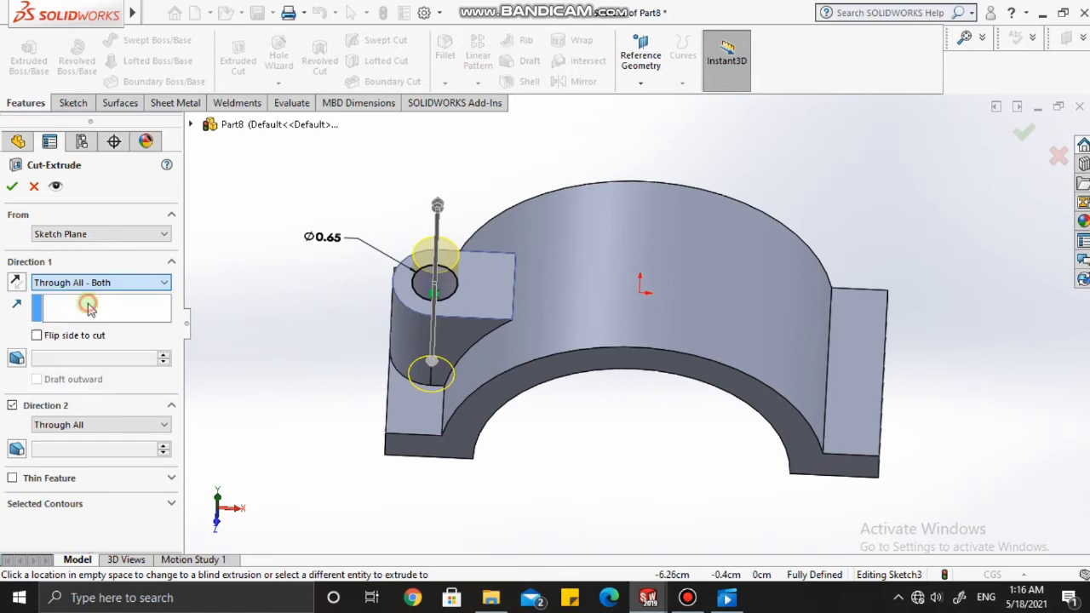
click(13, 186)
Mirror the round-ended boss and its hole about the Right Plane onto the opposite tab.
middle_drag(483, 415, 866, 329)
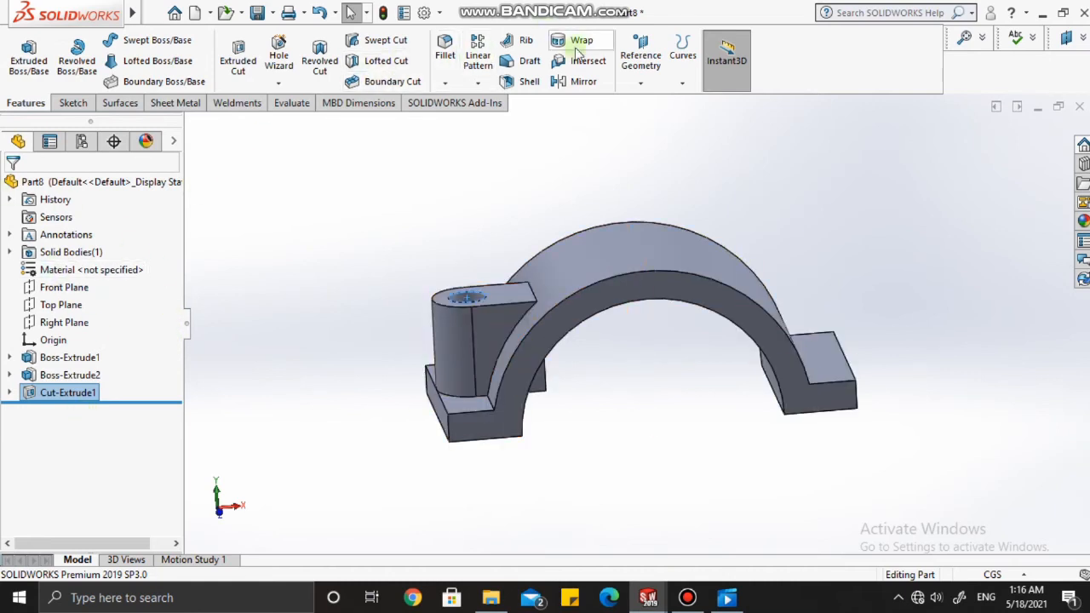
click(580, 81)
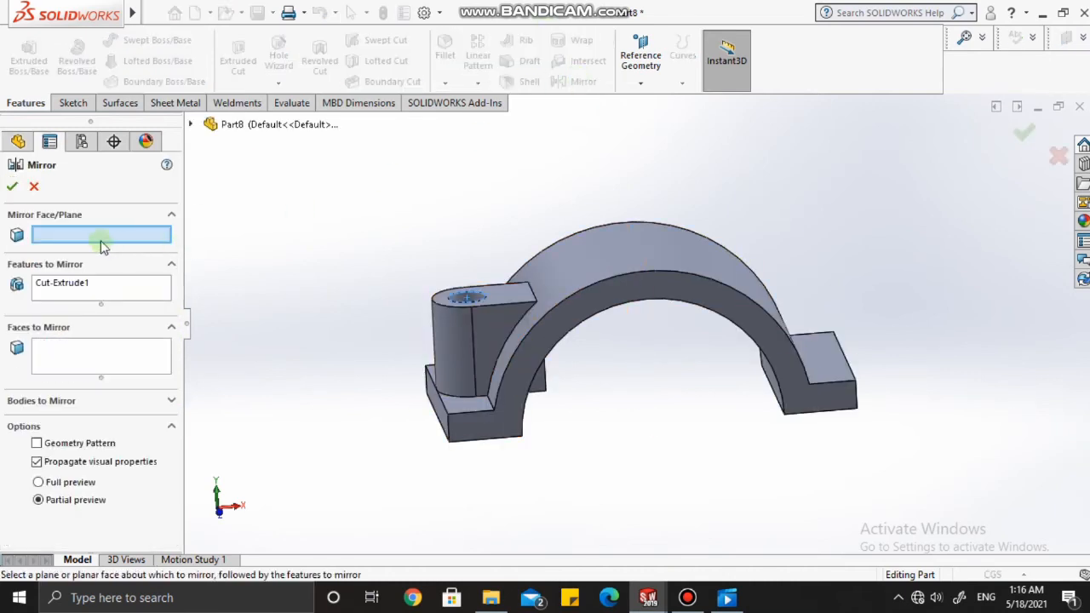
click(191, 124)
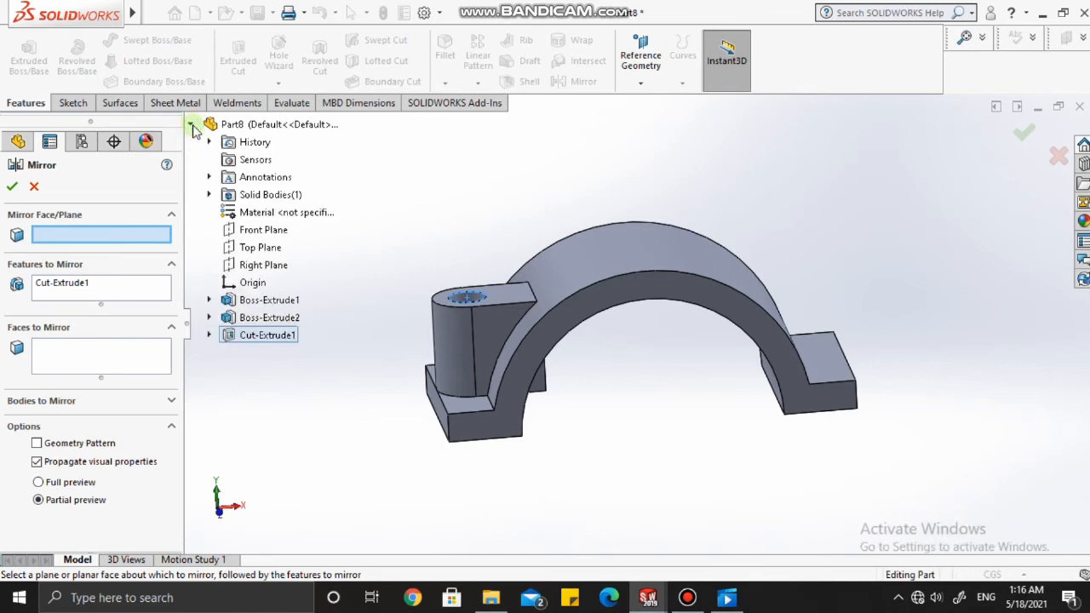
click(252, 266)
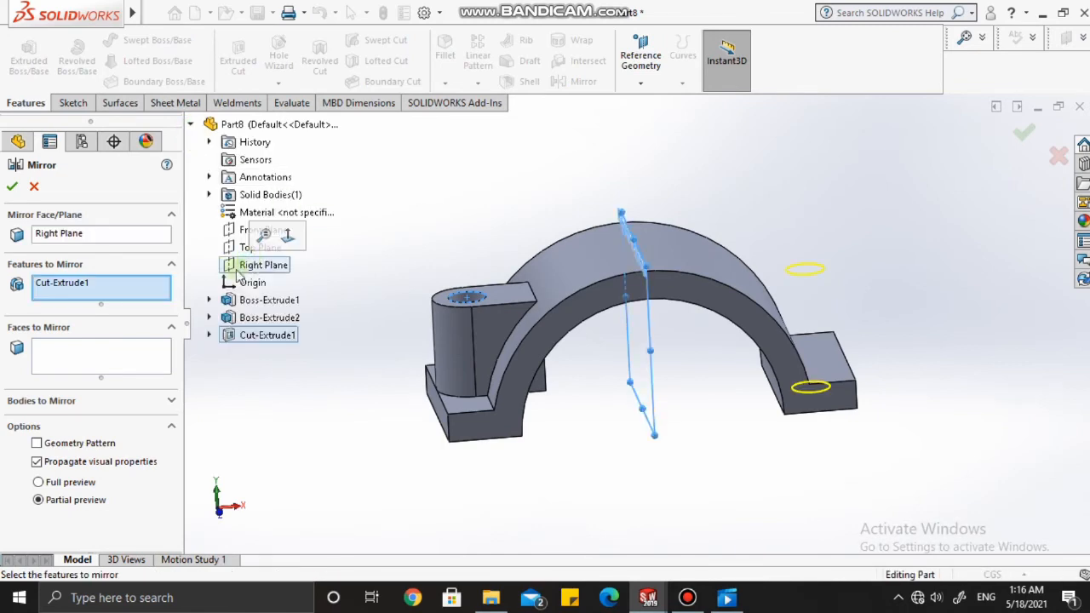
click(257, 319)
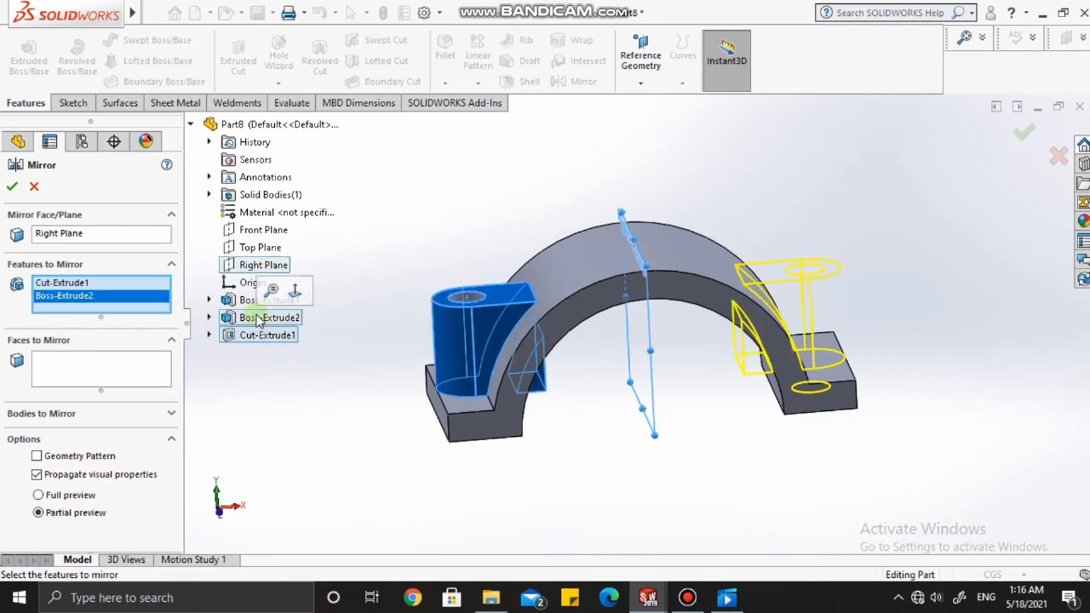
click(12, 186)
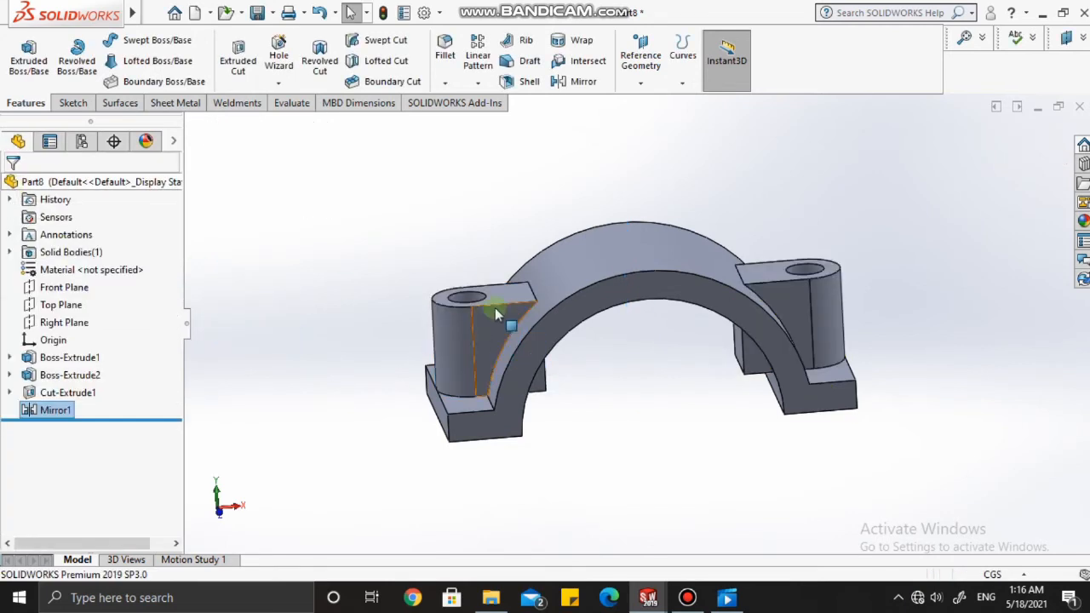
Sketch a circle of 2.25 cm radius on the half-ring's front face, centred on the origin and meeting the inner arc.
right_click(600, 304)
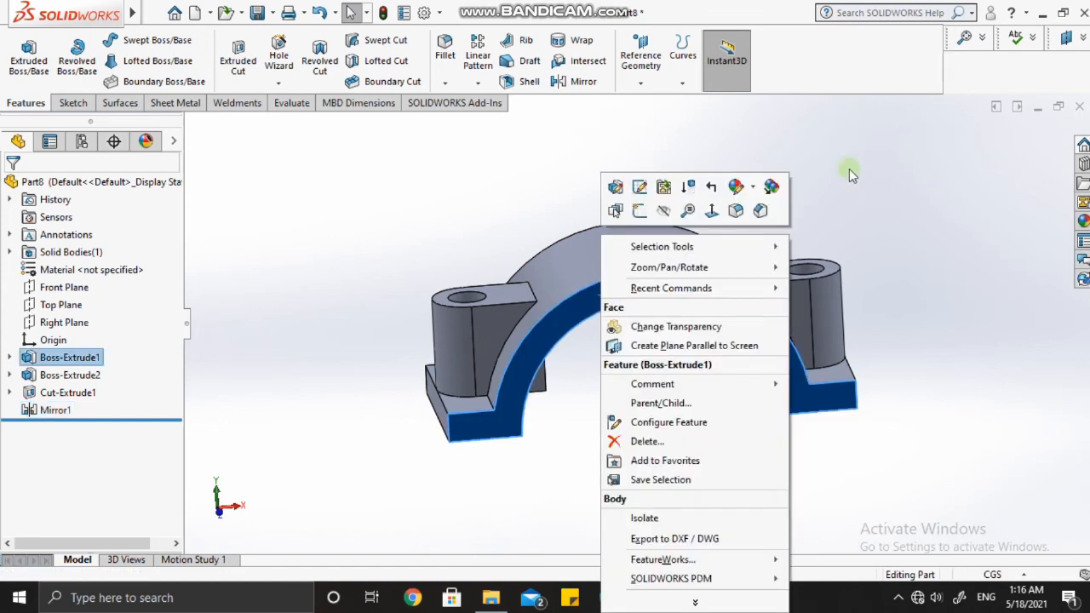
click(718, 213)
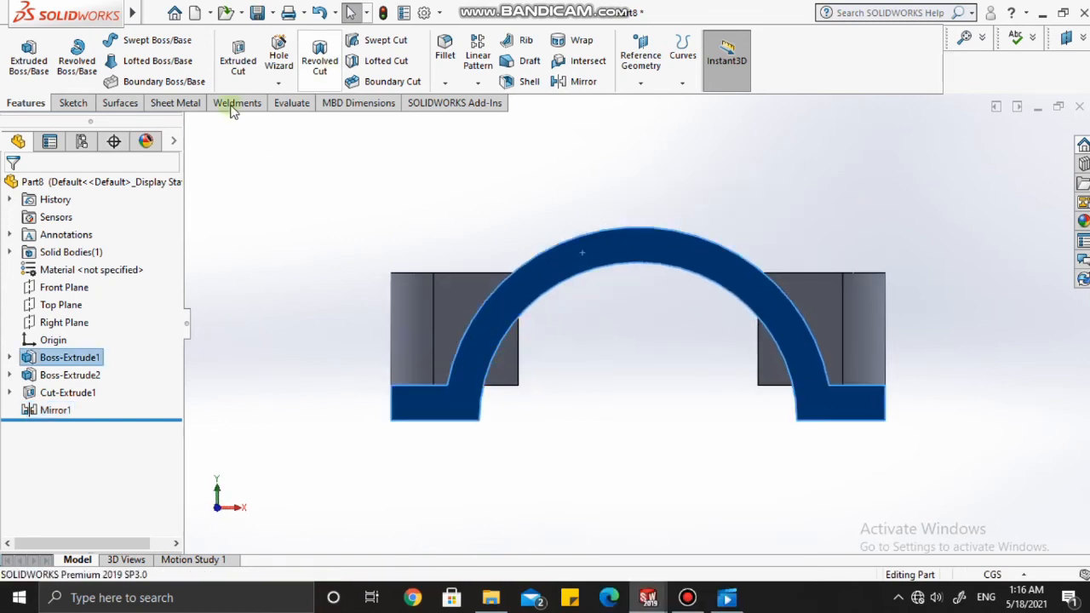
click(86, 103)
click(137, 41)
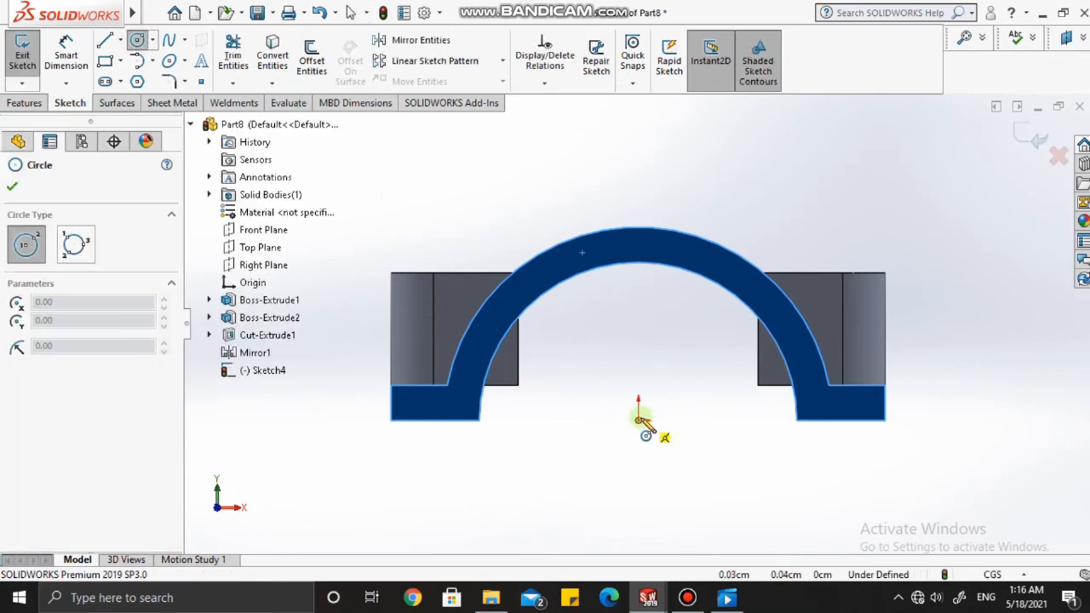
click(640, 417)
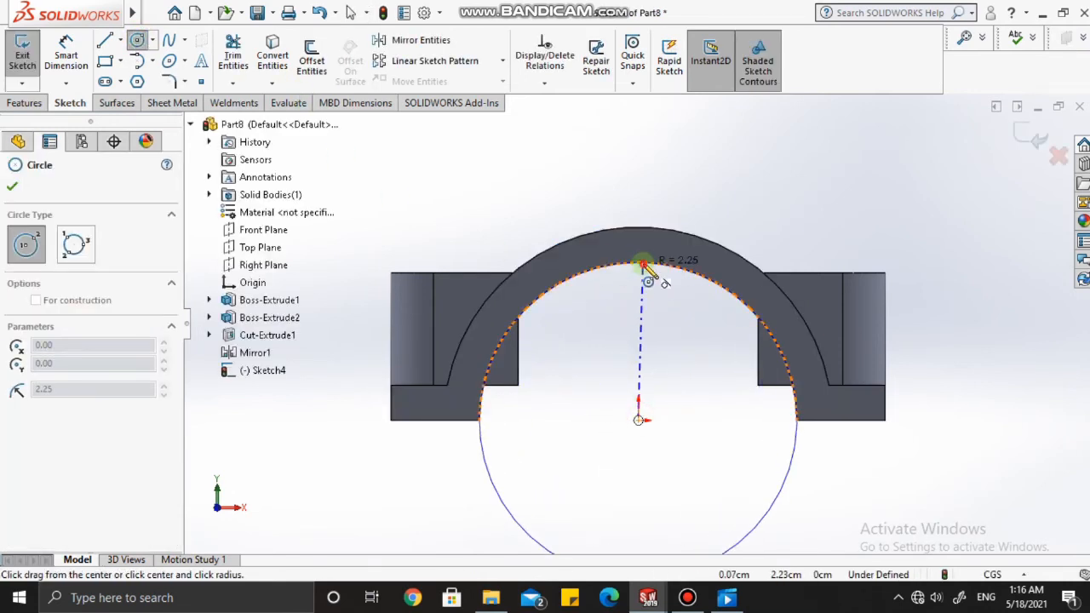
click(643, 264)
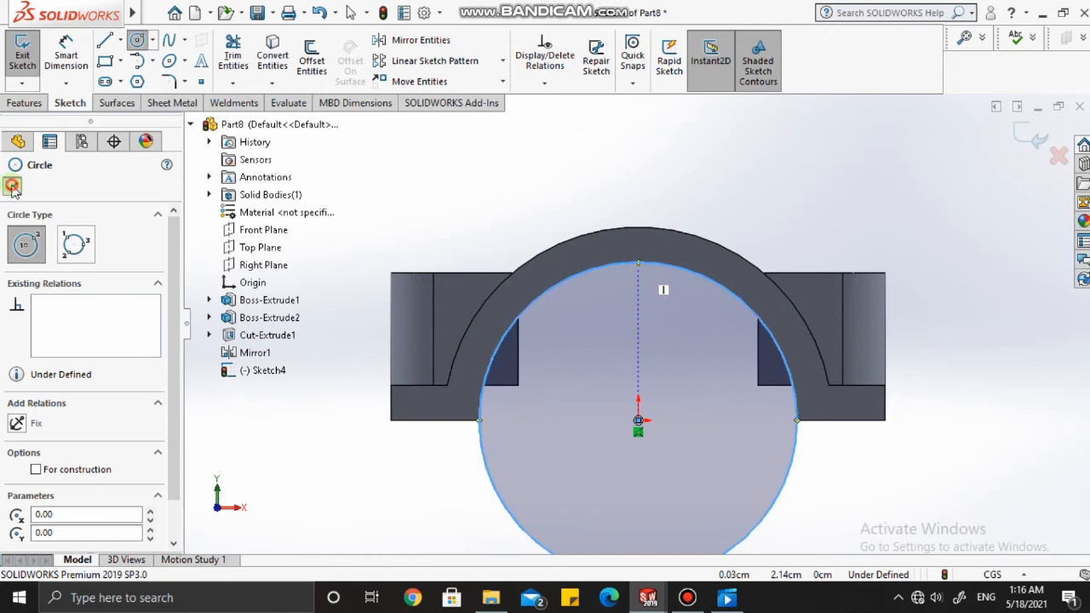
Dimension the diameter of the bore circle on the half-ring's front face as 4.50 cm.
click(13, 189)
click(66, 53)
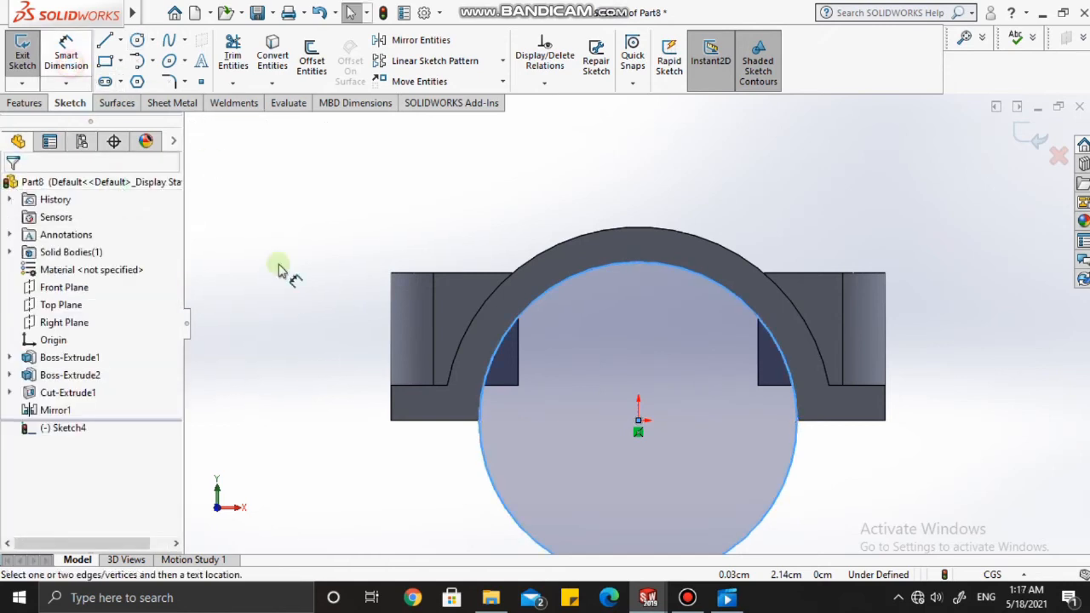
click(357, 440)
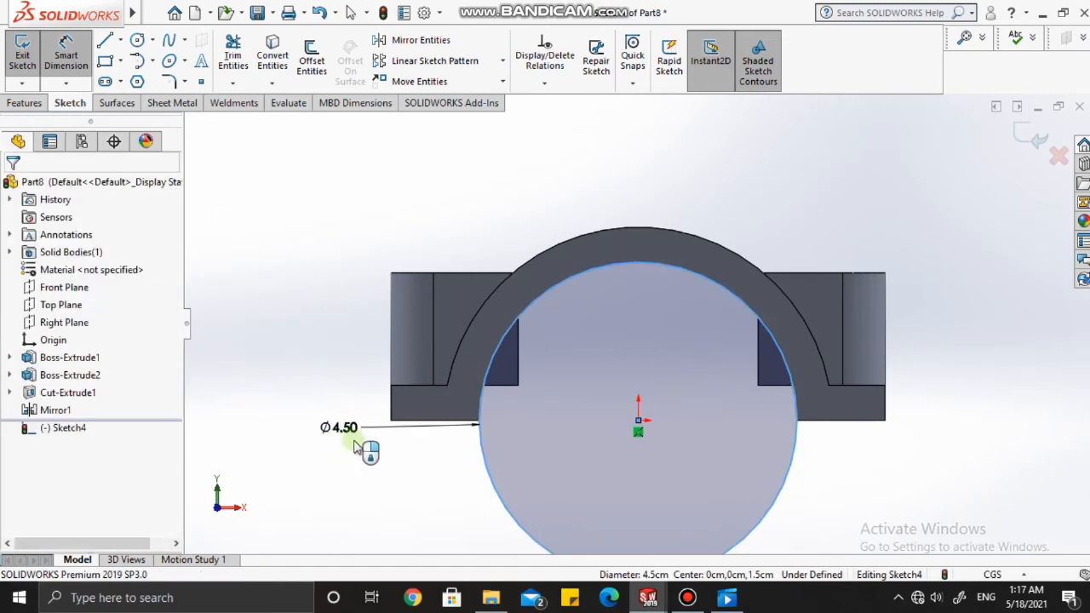
click(361, 449)
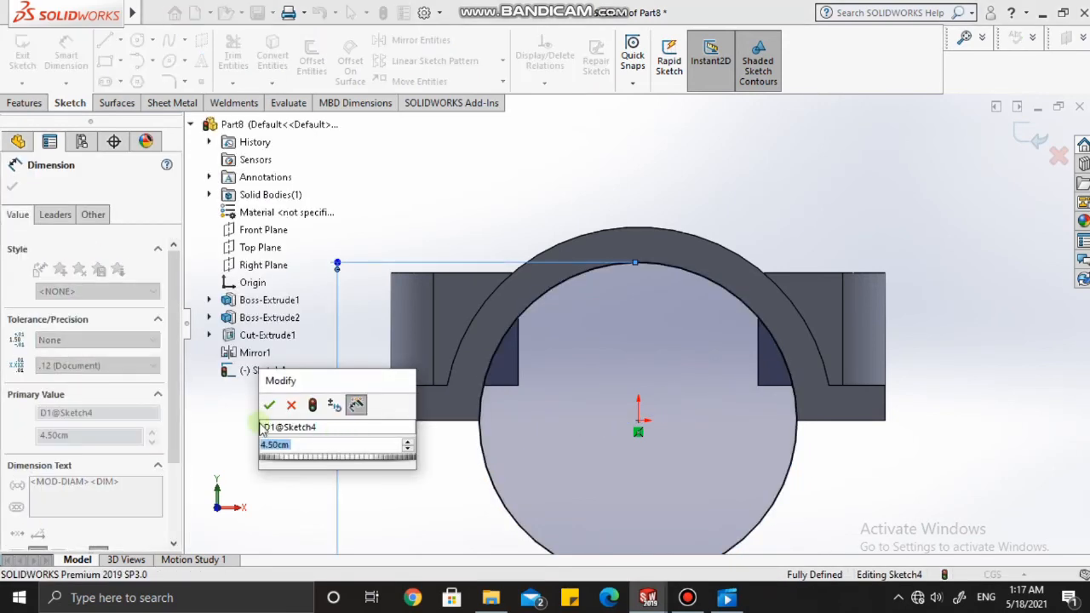
click(269, 406)
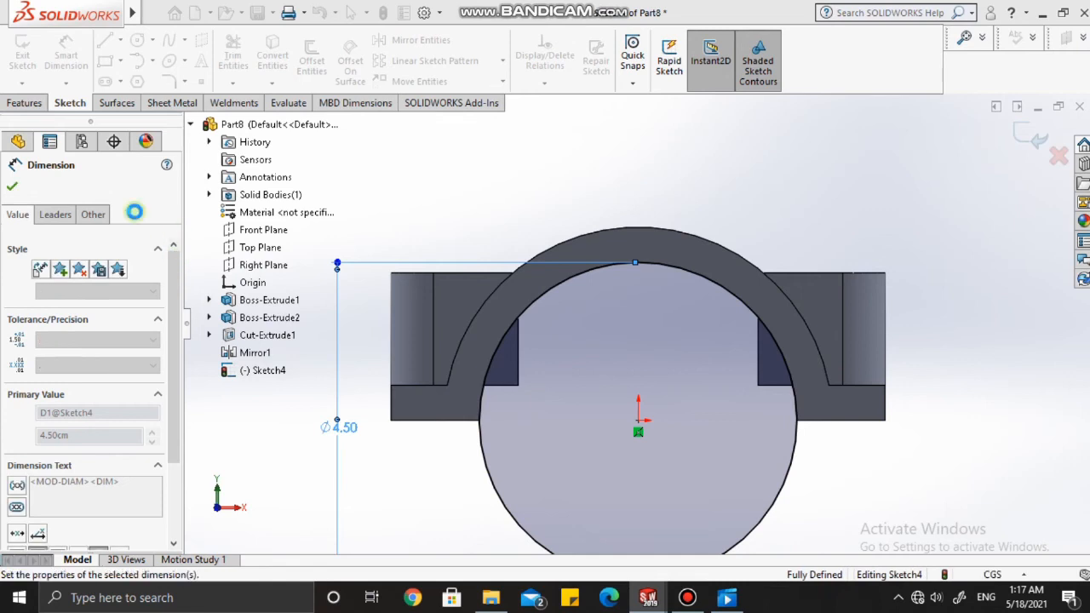
Cut-extrude the 4.50 cm circle through all to clear the bosses' material out of the half-ring's bore.
click(36, 107)
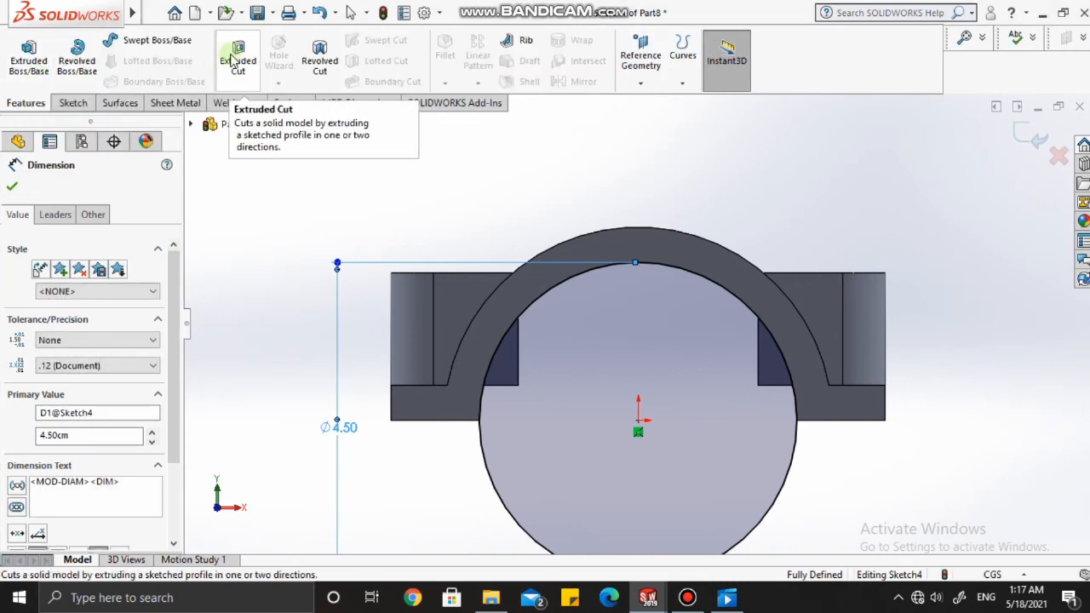
click(235, 62)
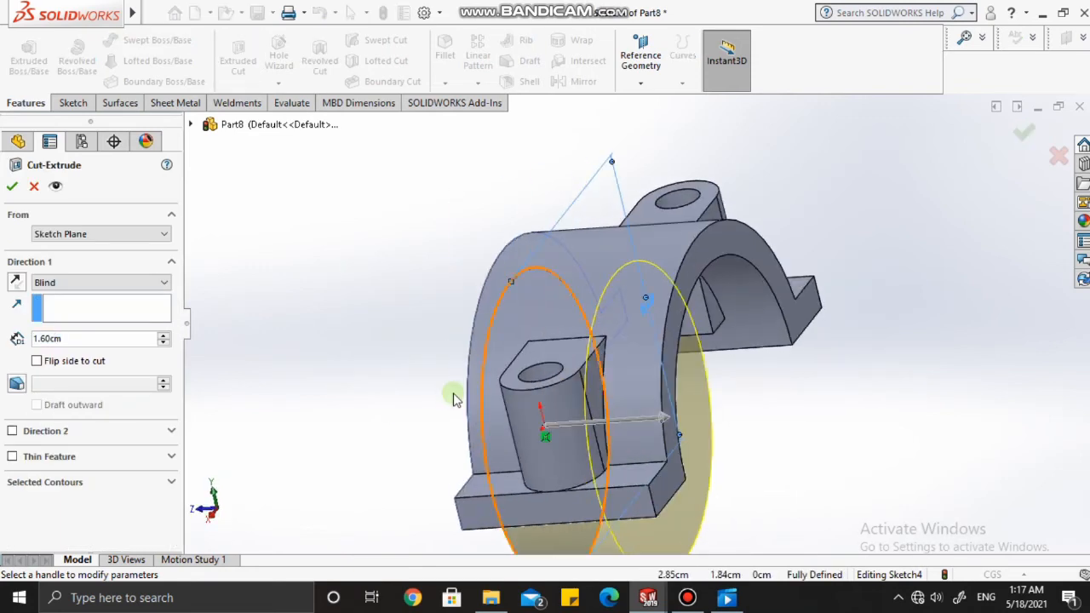
click(163, 286)
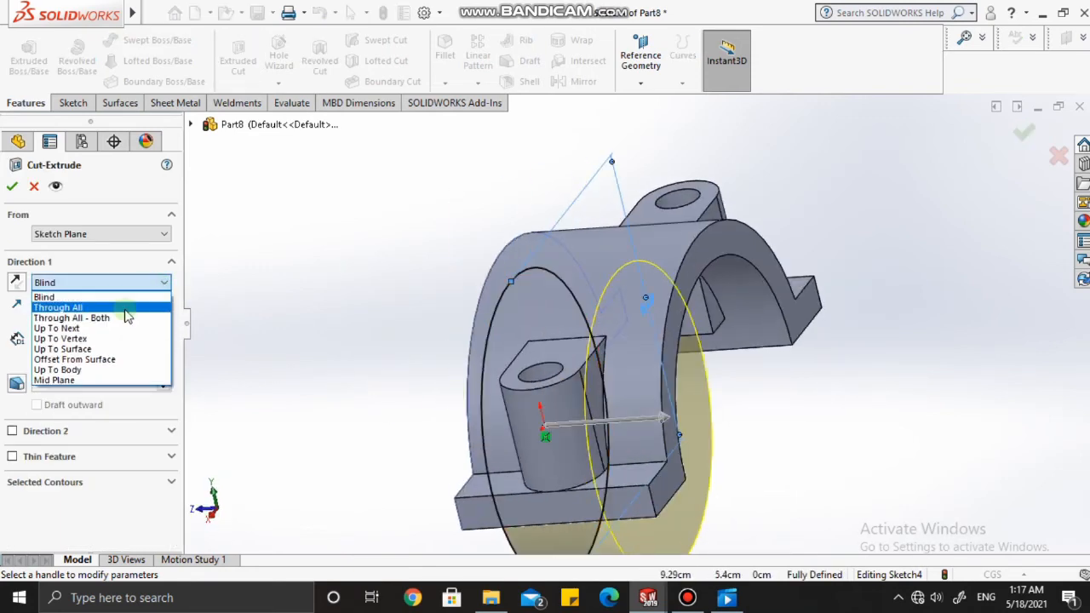
click(126, 305)
click(13, 187)
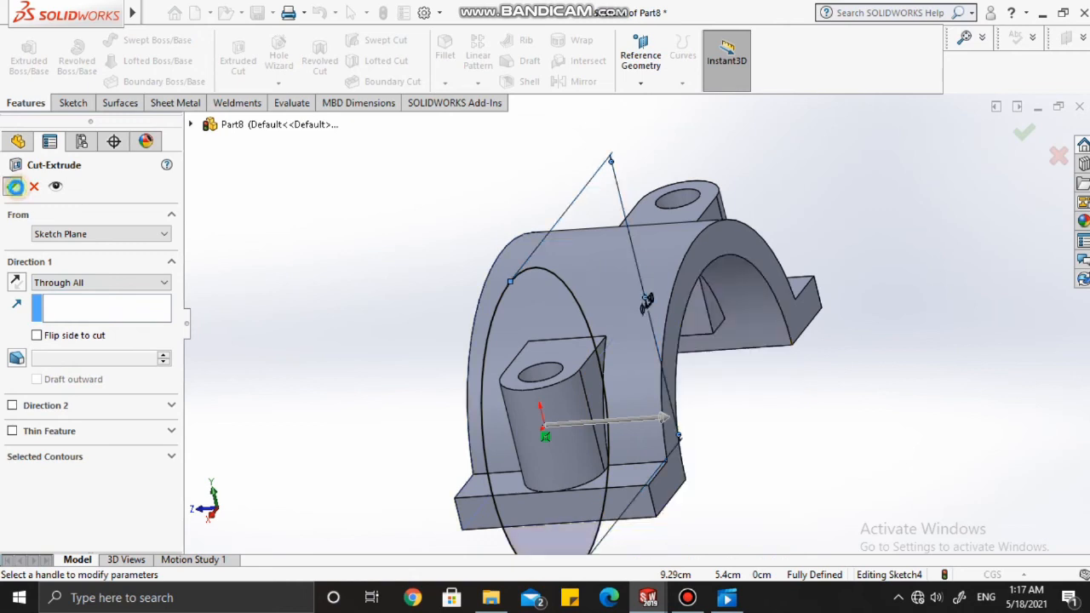
middle_drag(518, 318, 601, 328)
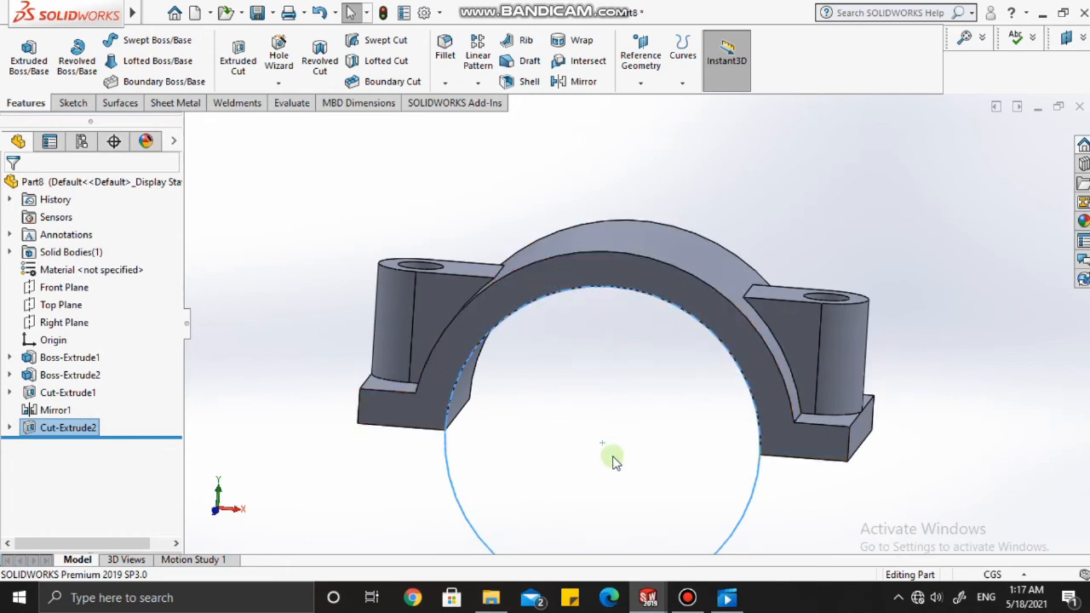
Start a final render of the Connecting Rod Cover part in its isometric view.
click(153, 12)
click(474, 157)
click(470, 162)
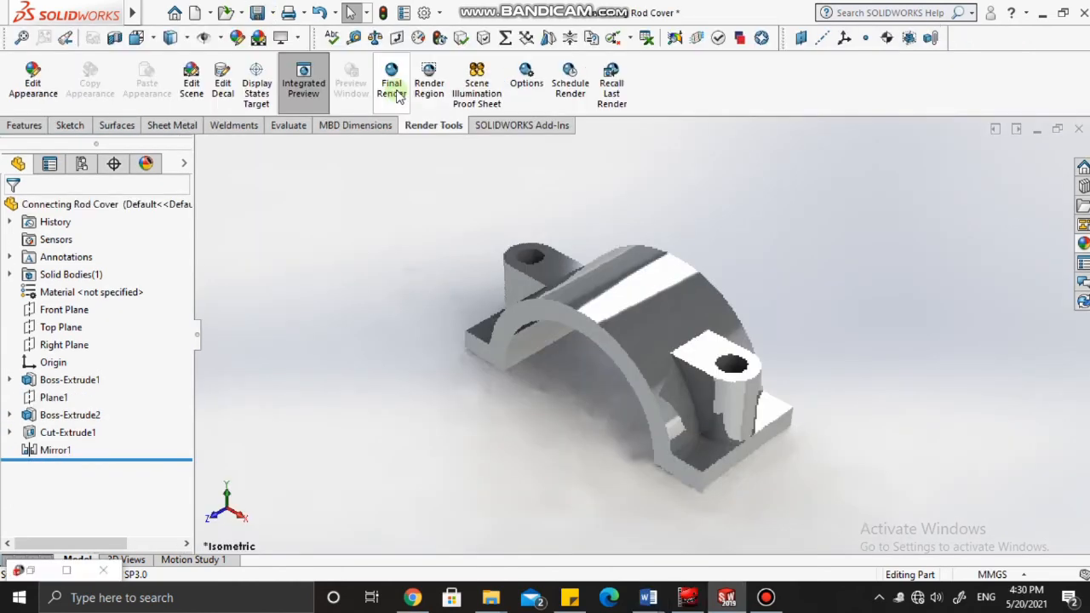
click(397, 87)
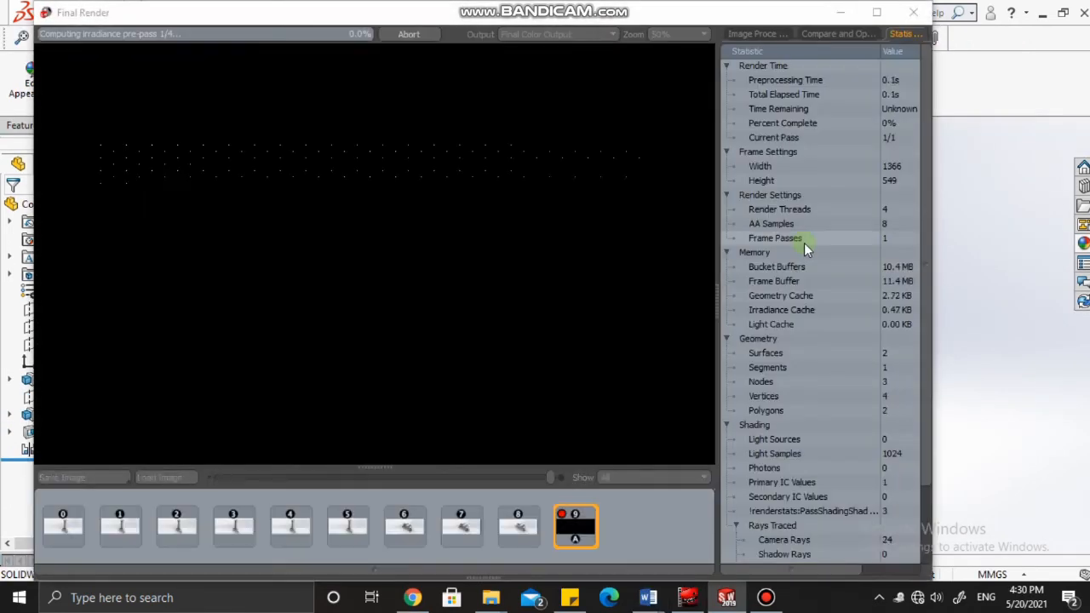